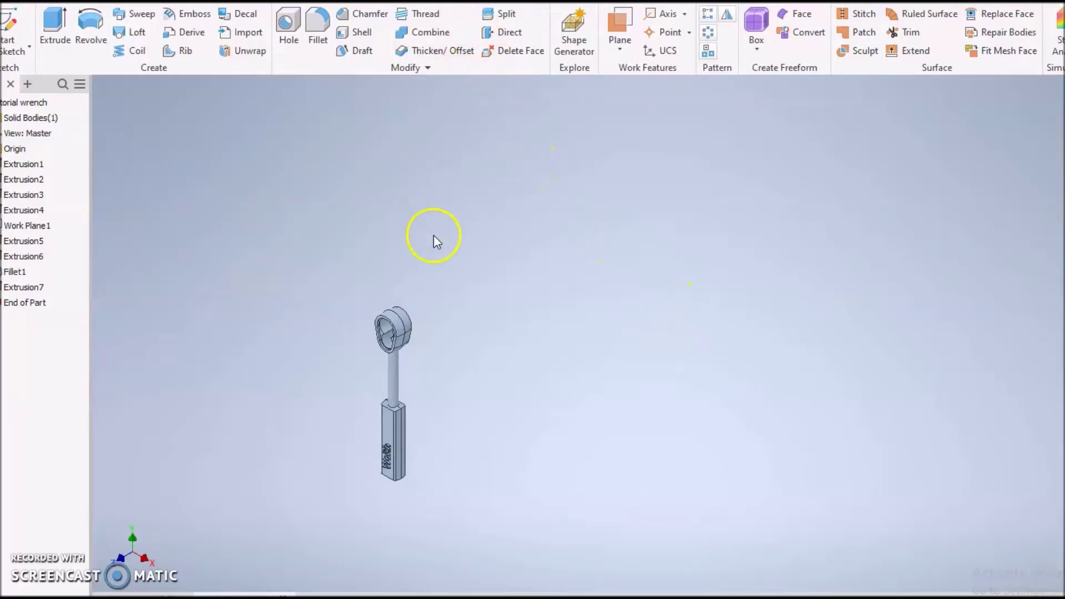
# Zoom in and scroll around the finished wrench model to inspect it.
pyautogui.scroll(-3, 427, 333)
pyautogui.moveTo(431, 333); pyautogui.dragTo(424, 235, button='middle')
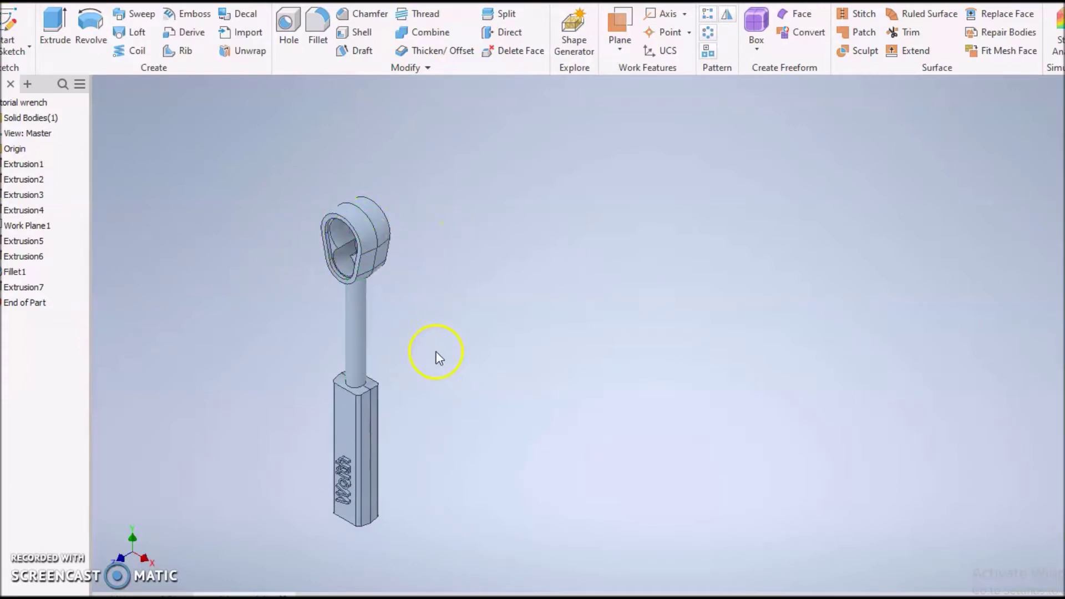
pyautogui.scroll(-3, 438, 388)
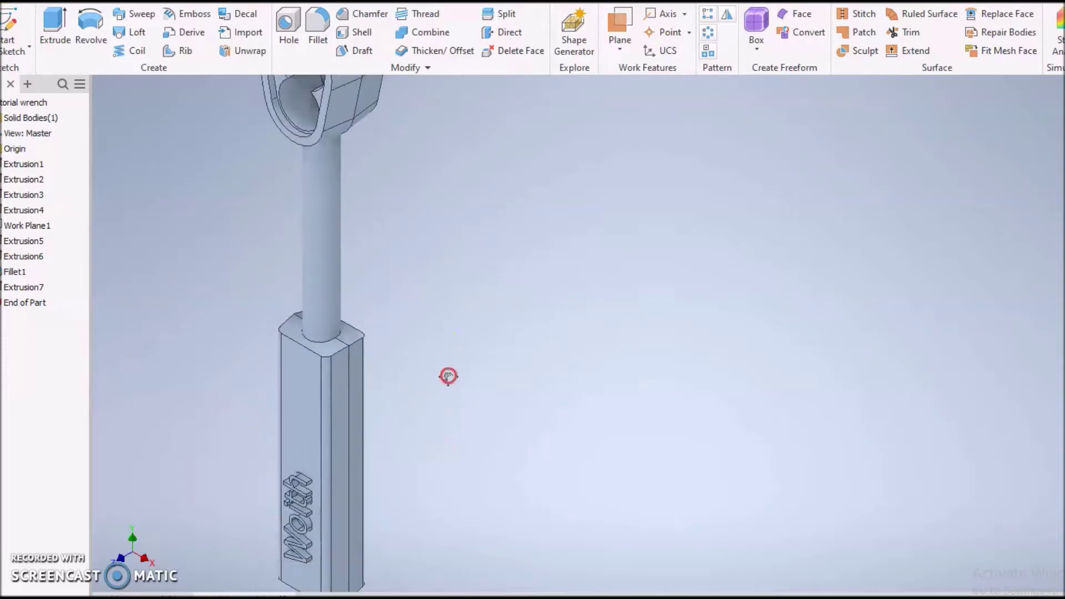
pyautogui.scroll(2, 447, 382)
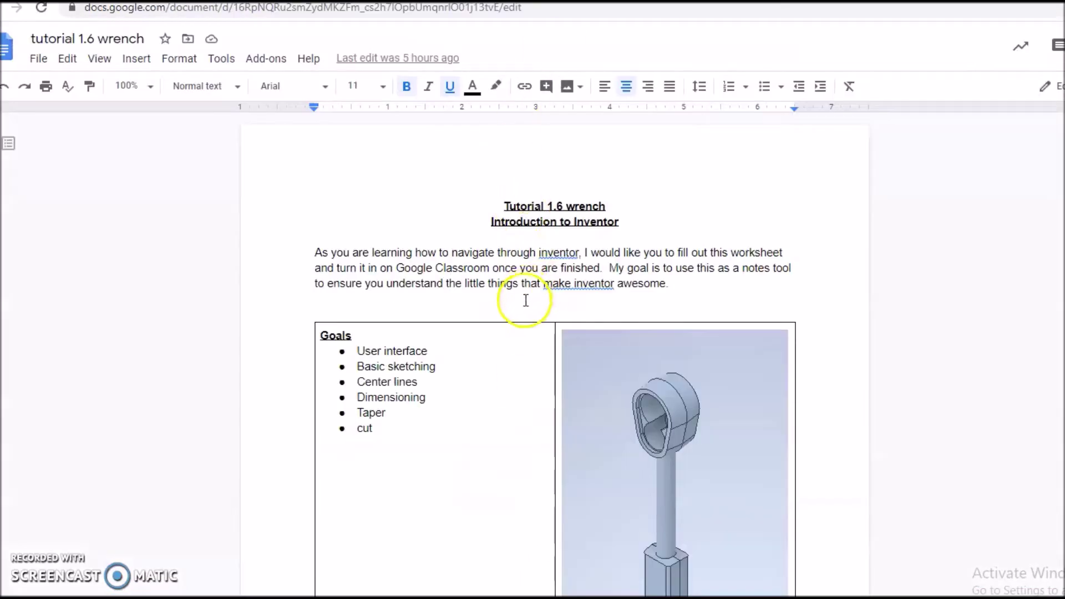
pyautogui.scroll(-8, 530, 289)
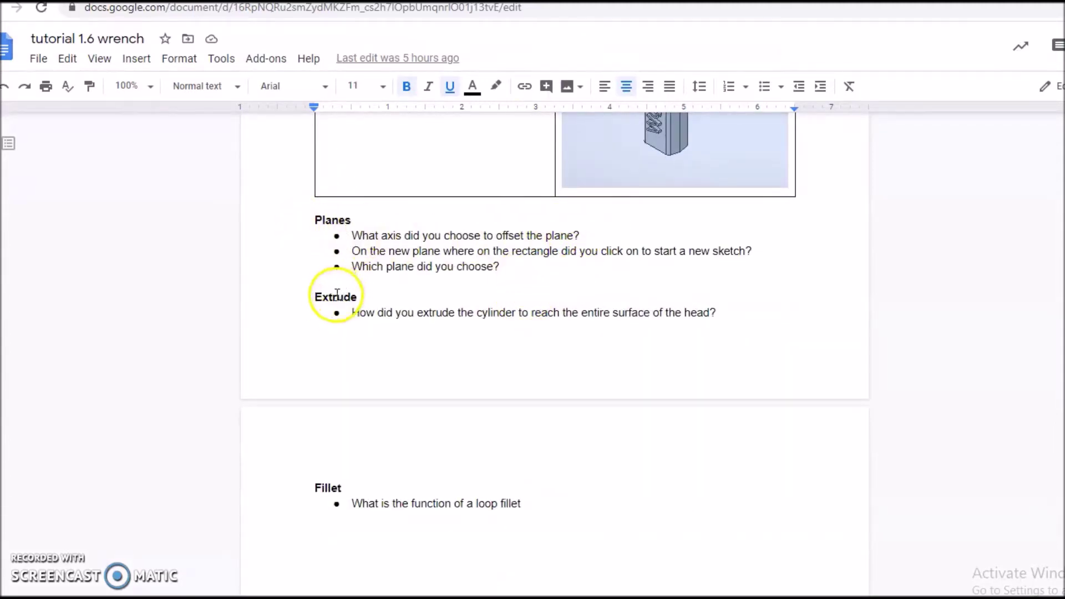
pyautogui.scroll(10, 334, 494)
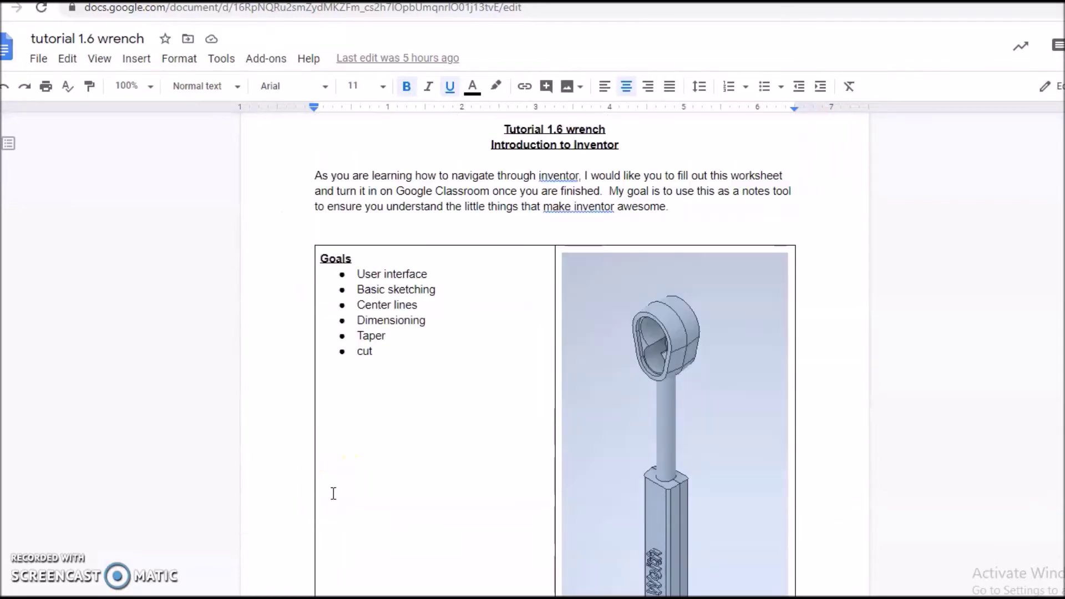
pyautogui.scroll(-3, 397, 459)
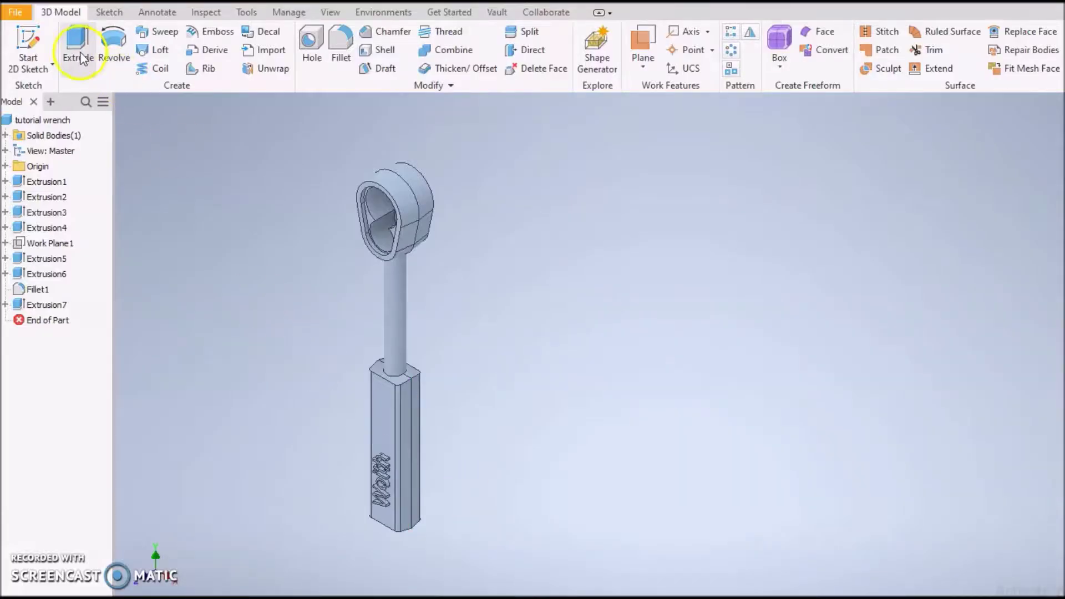
# Create a new part from the English Standard (in).ipt template and start a 2D sketch.
pyautogui.click(25, 14)
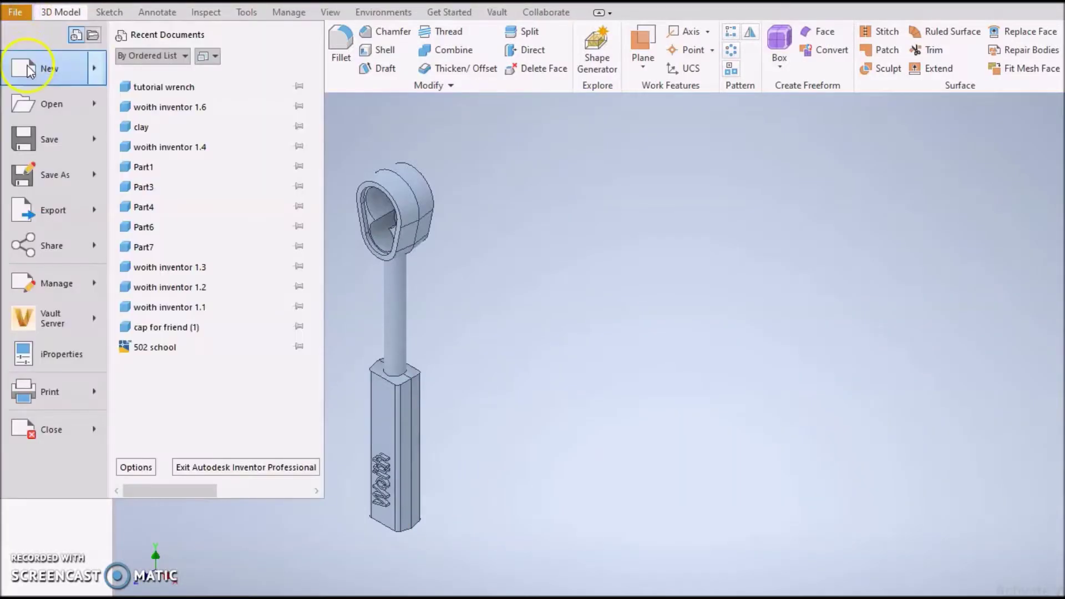
pyautogui.click(31, 64)
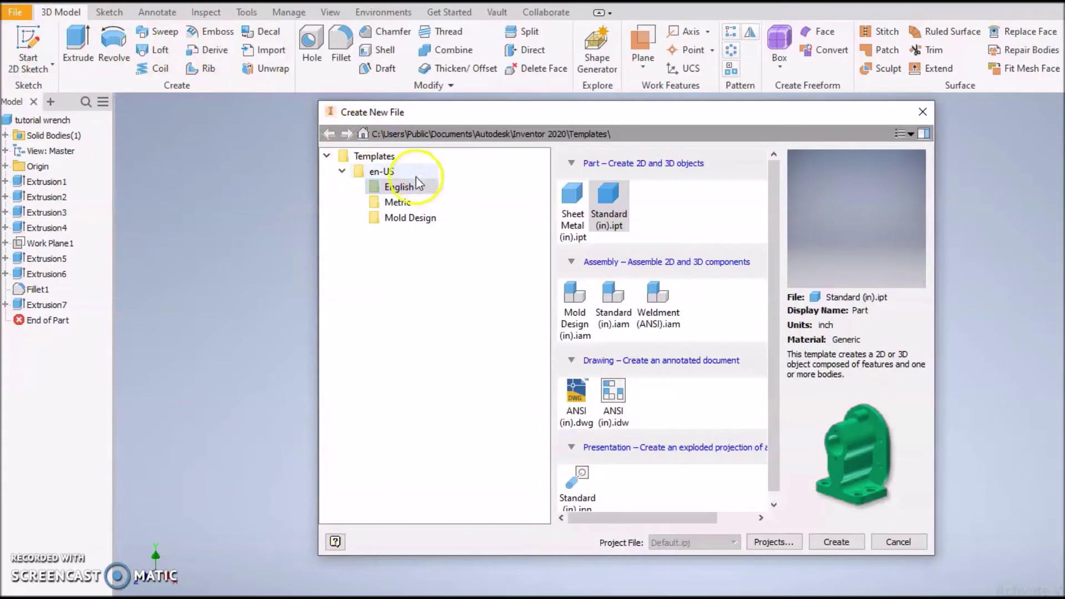
pyautogui.click(401, 187)
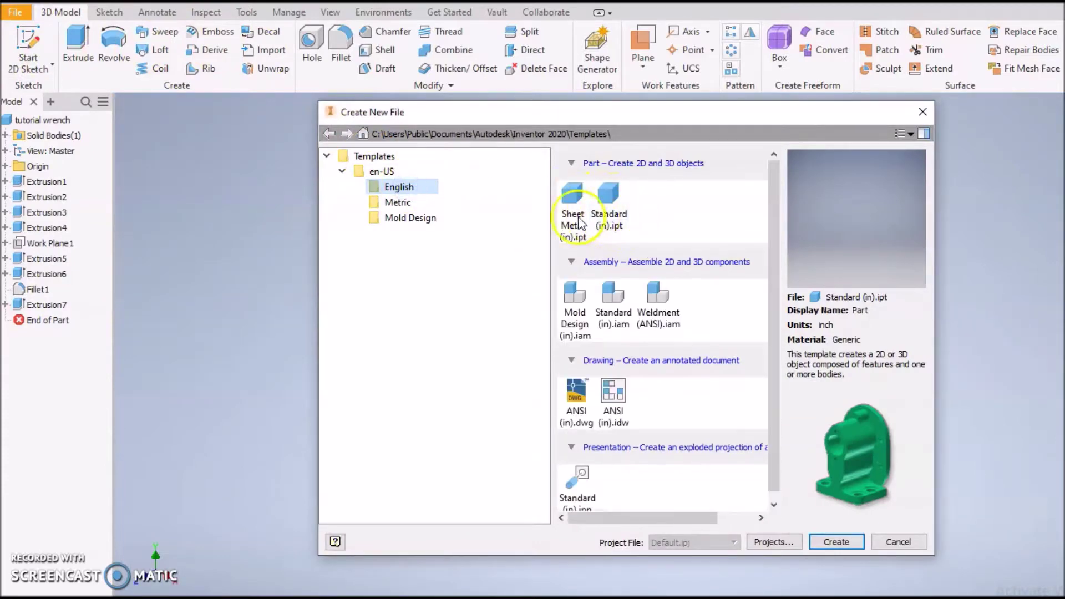
pyautogui.doubleClick(606, 212)
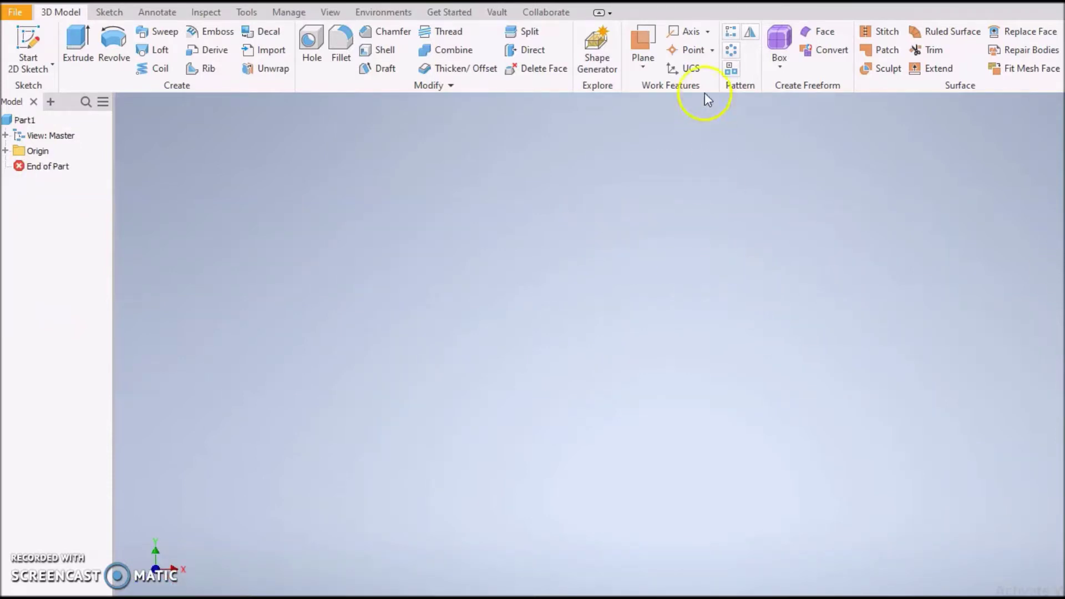
pyautogui.click(26, 38)
# On the chosen plane, draw a line slanting down-right from above-left of the origin.
pyautogui.click(594, 204)
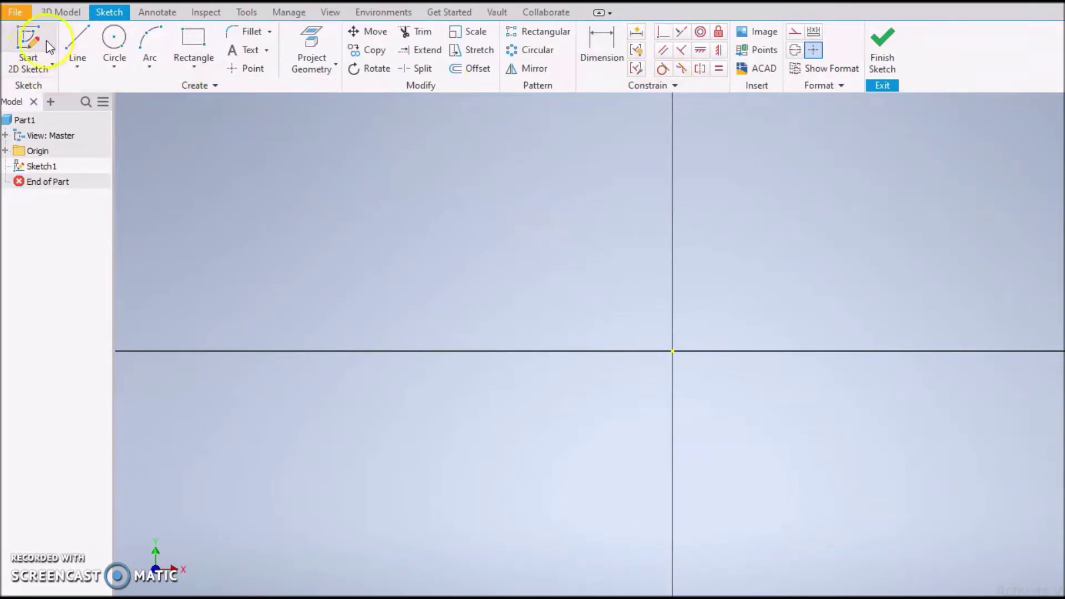
pyautogui.click(69, 37)
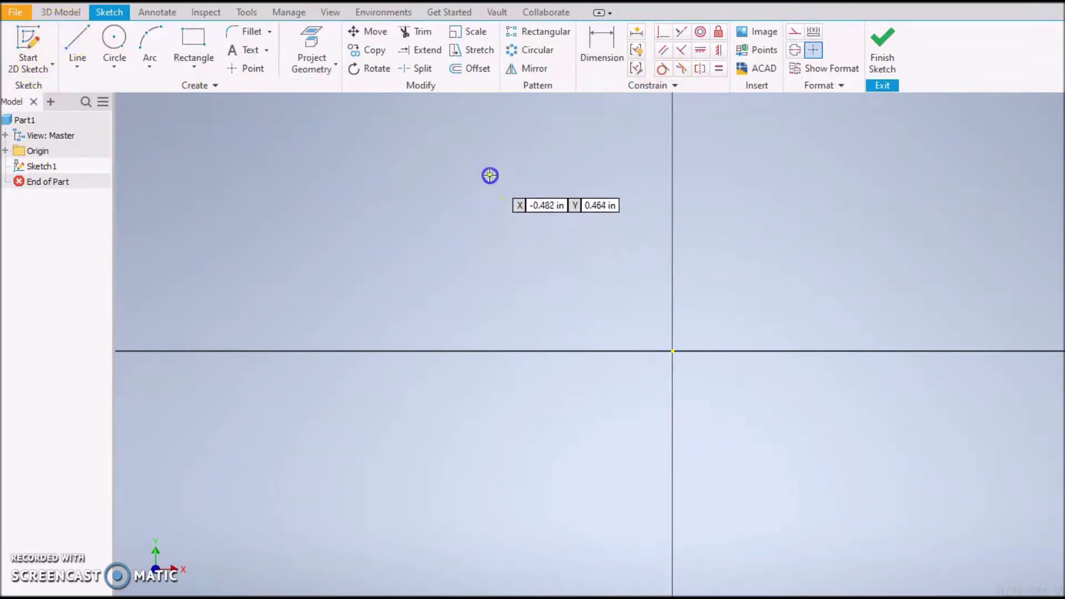
pyautogui.click(490, 175)
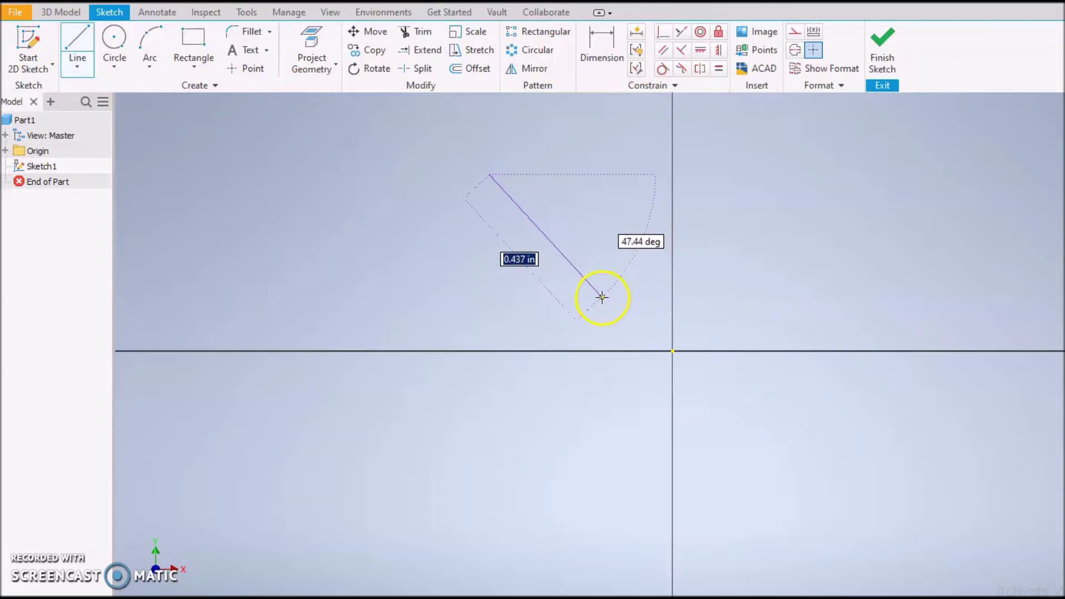
pyautogui.click(602, 296)
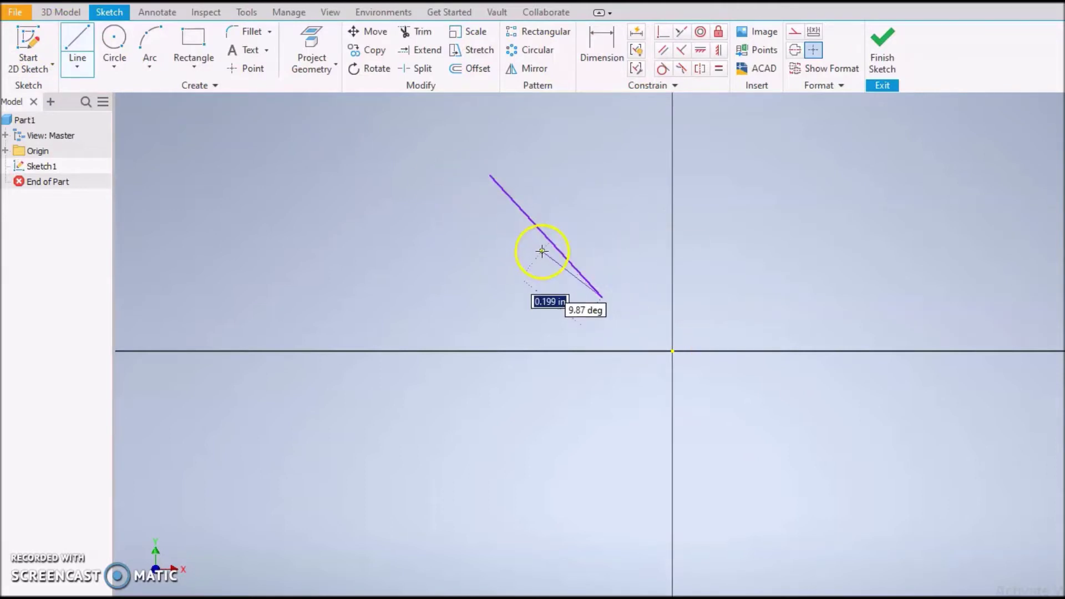
pyautogui.press('Escape')
pyautogui.press('Escape')
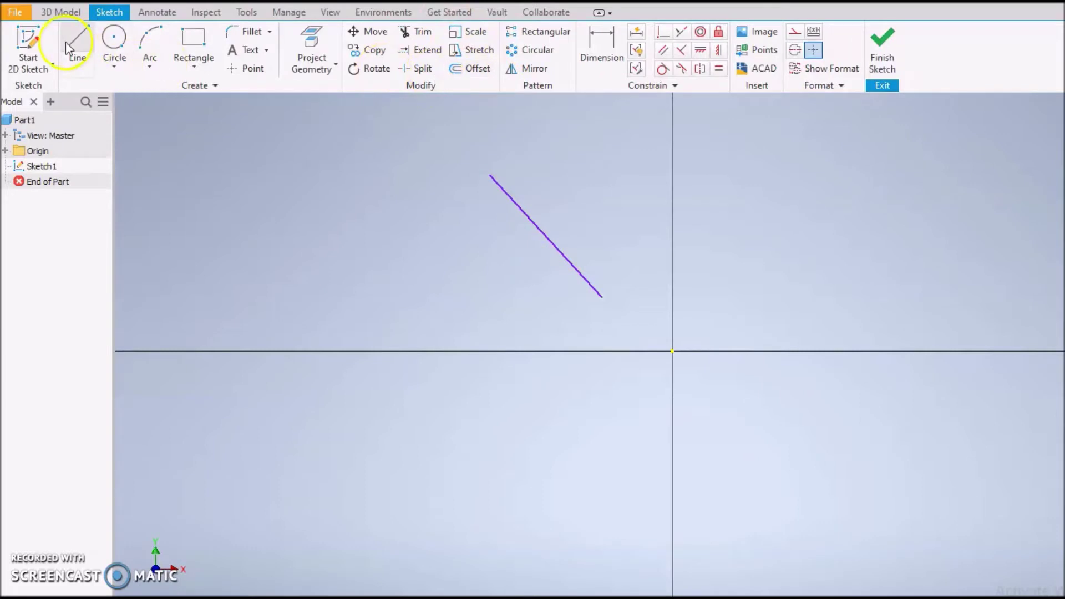
# Draw a vertical centerline rising straight up from the sketch origin.
pyautogui.press('l')
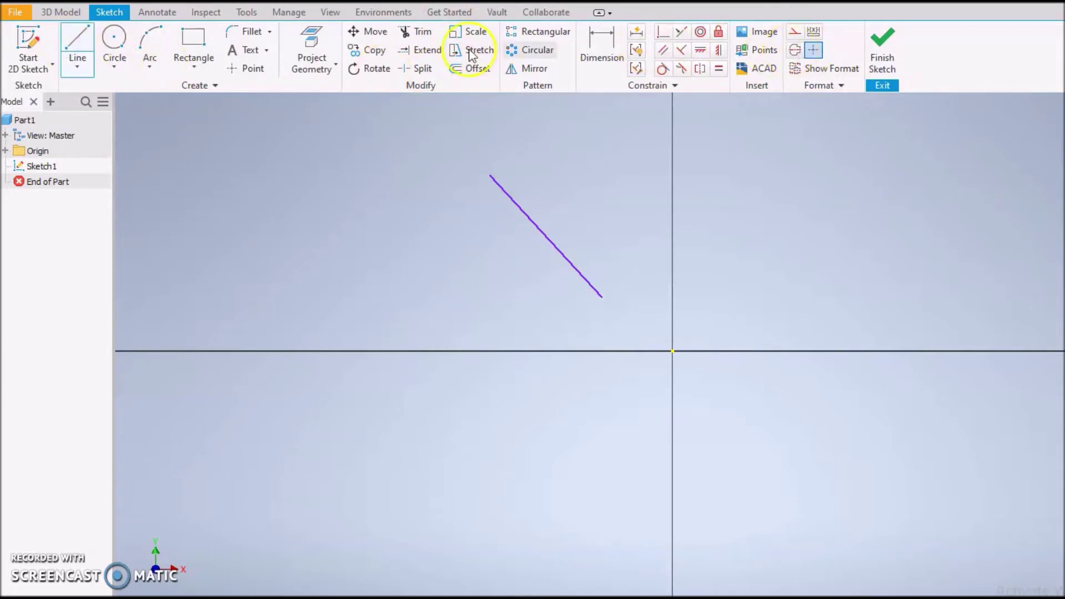
pyautogui.click(794, 50)
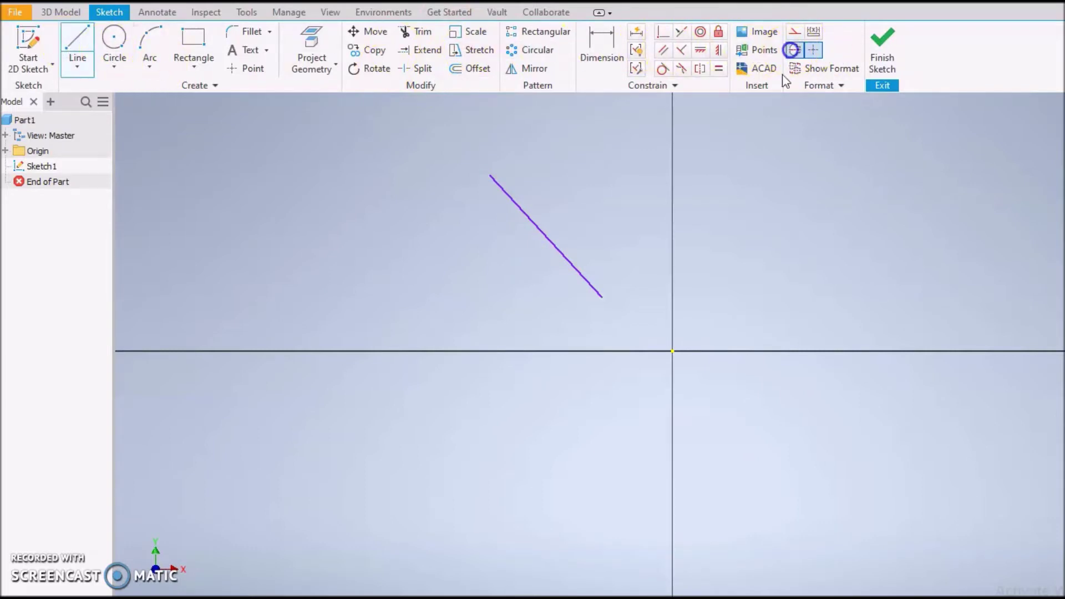
pyautogui.click(673, 352)
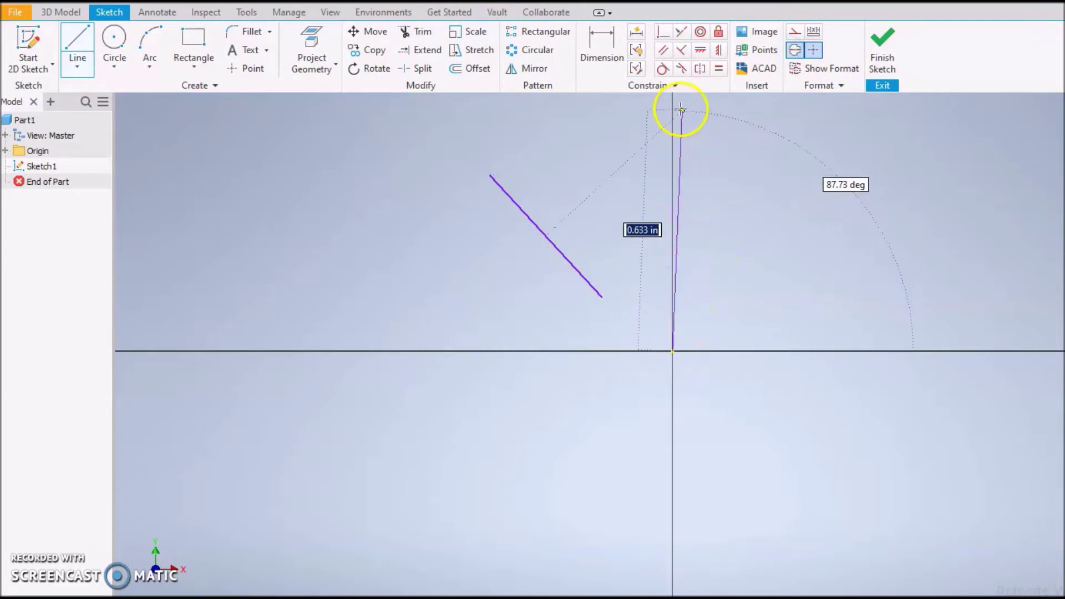
pyautogui.click(668, 106)
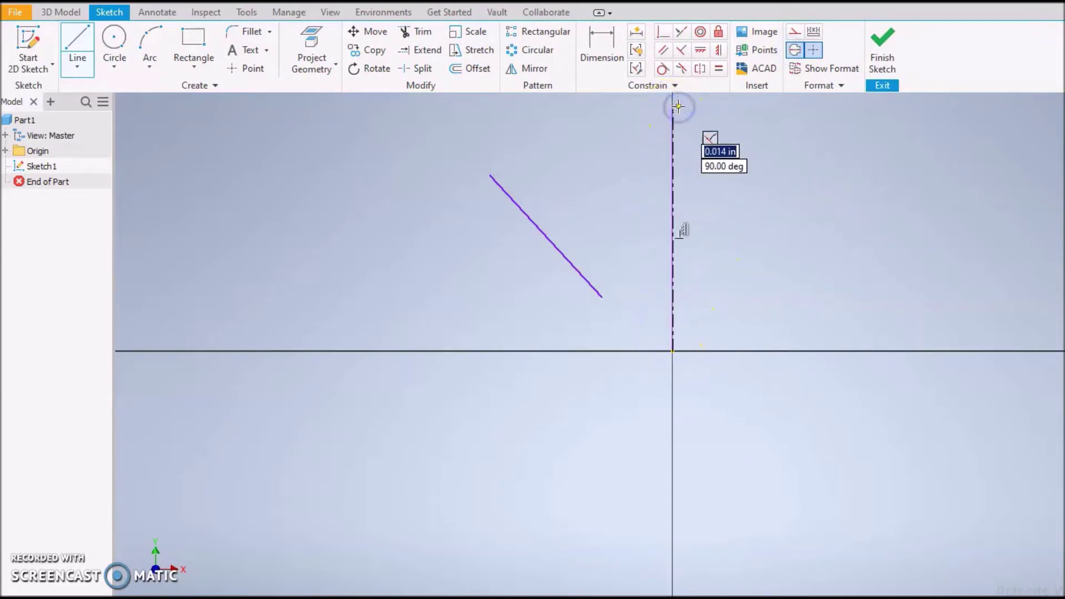
pyautogui.press('Escape')
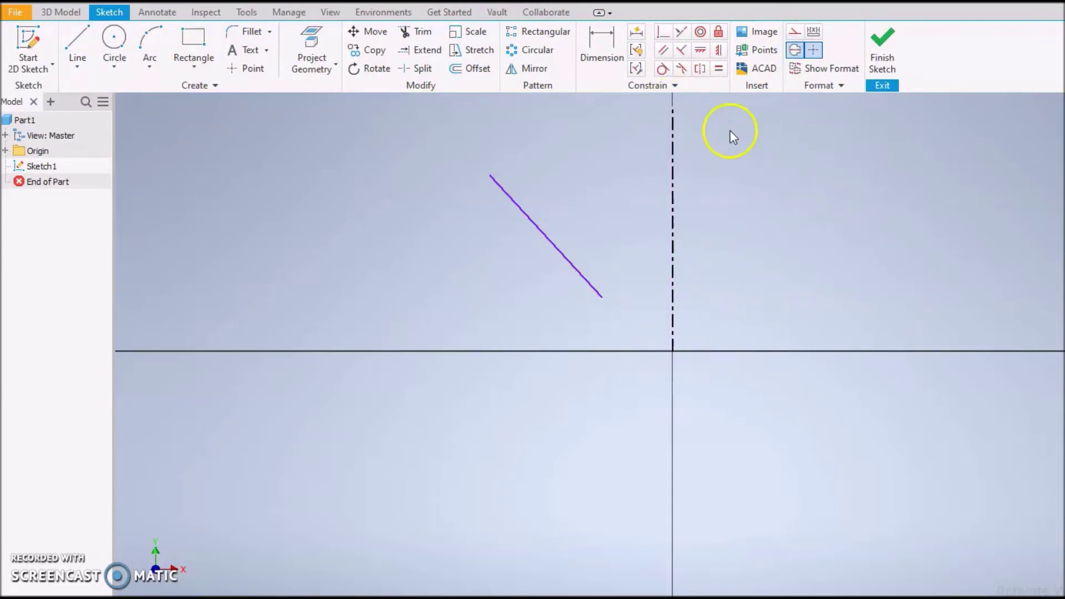
# Mirror the slanted line across the vertical centerline, then switch Centerline style off.
pyautogui.click(536, 72)
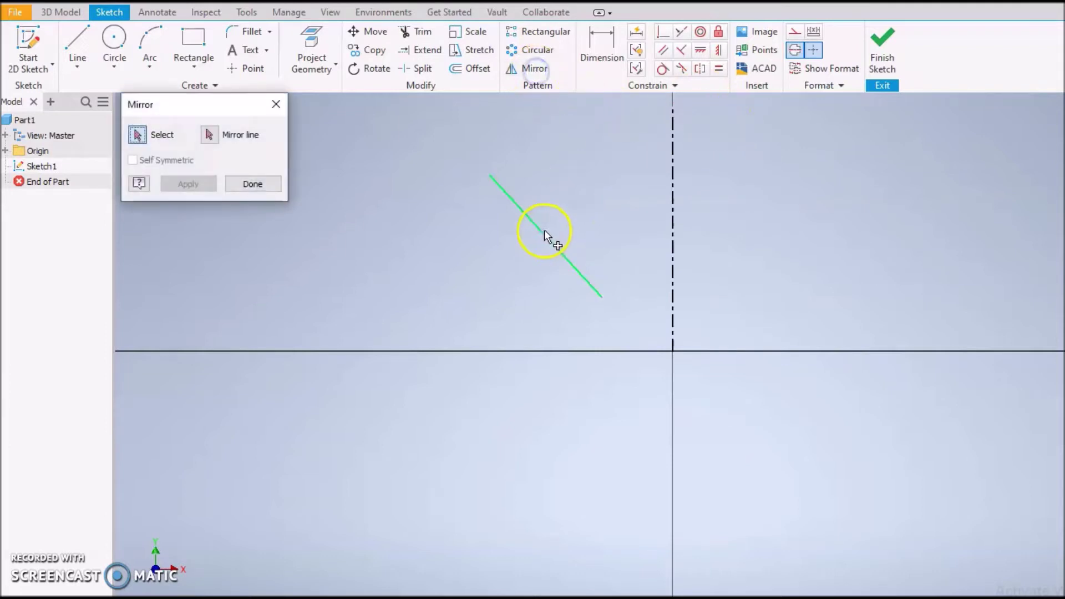
pyautogui.click(540, 228)
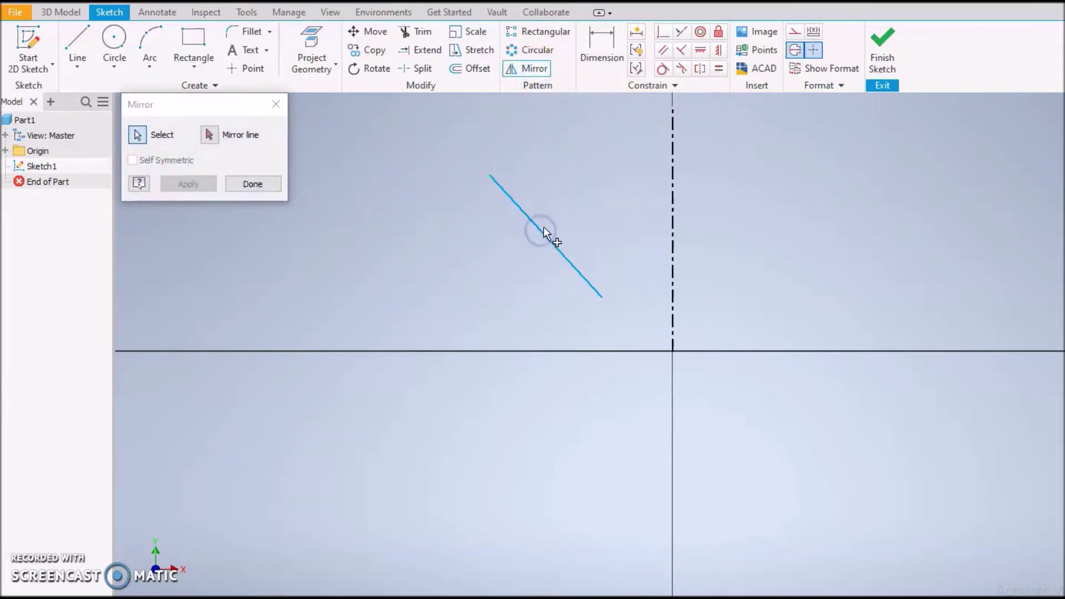
pyautogui.click(214, 137)
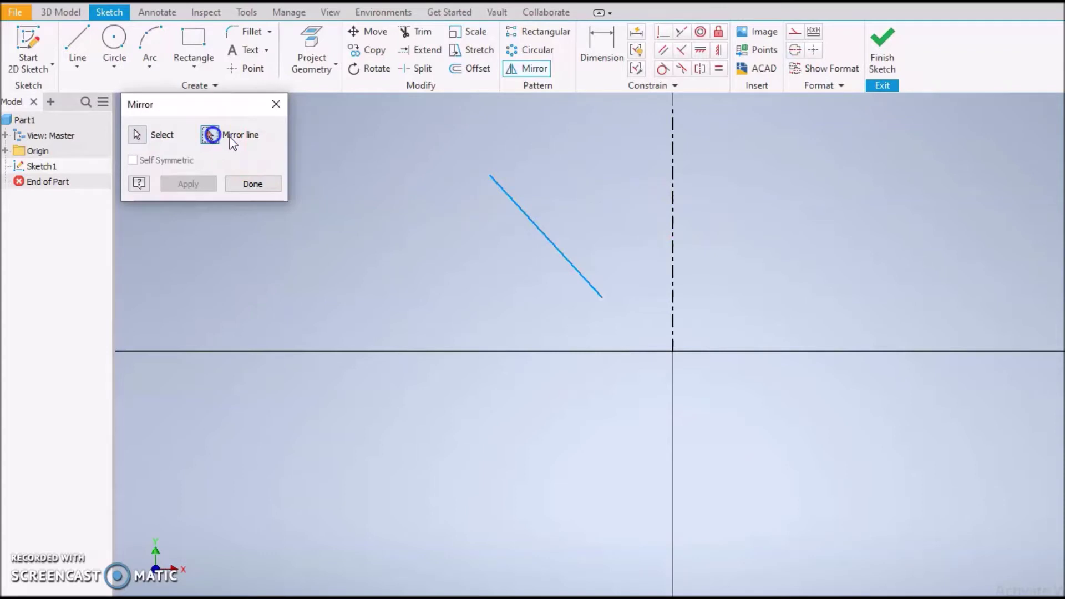
pyautogui.click(672, 206)
pyautogui.click(188, 184)
pyautogui.click(272, 194)
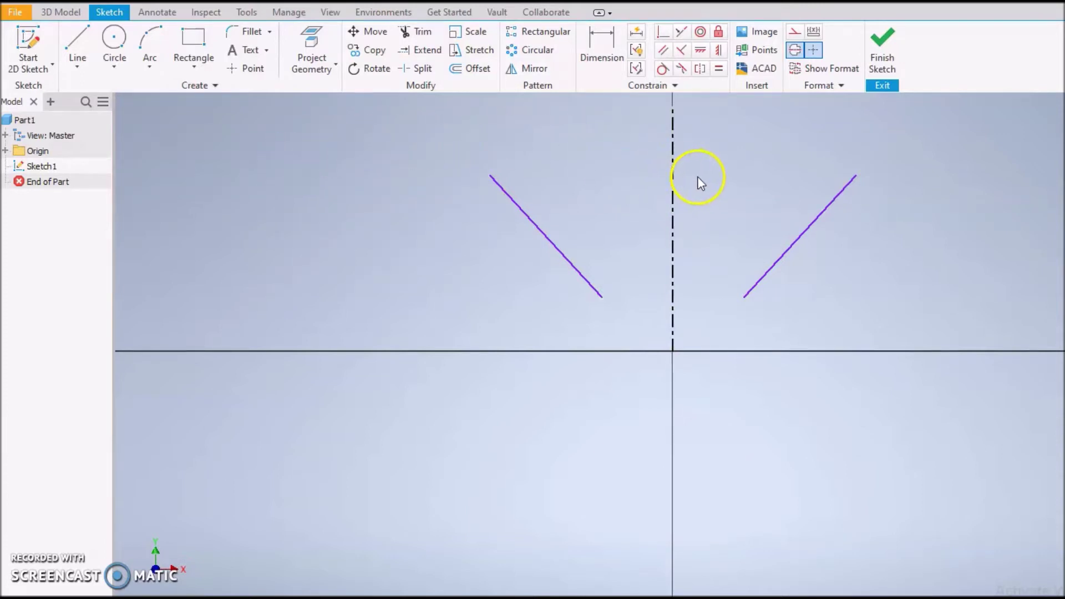
pyautogui.click(794, 49)
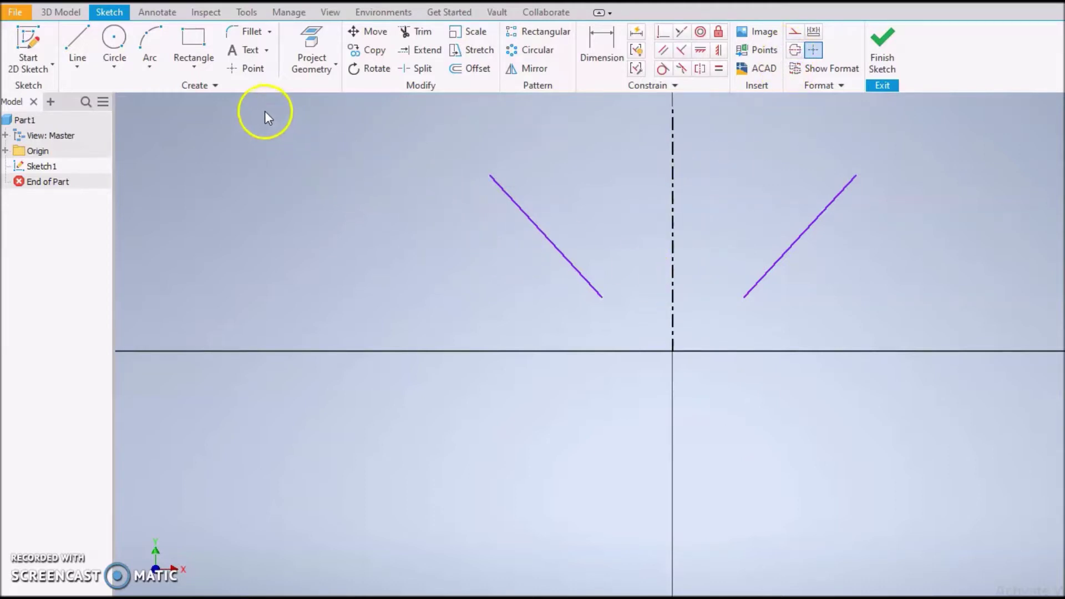
# Draw tangent arcs joining the upper ends and the lower ends of both slanted lines.
pyautogui.click(149, 66)
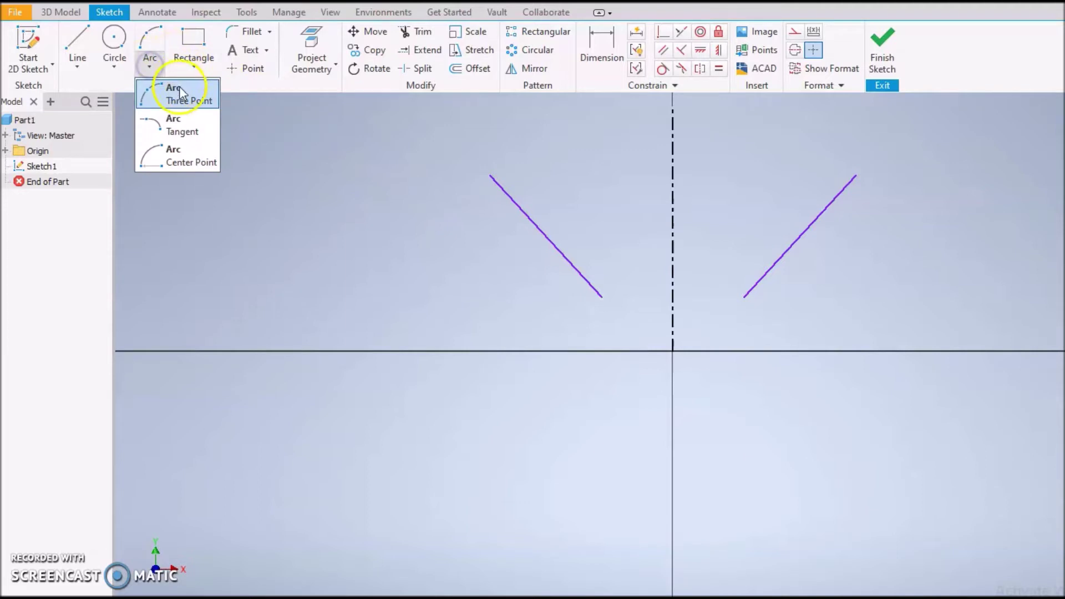
pyautogui.click(185, 142)
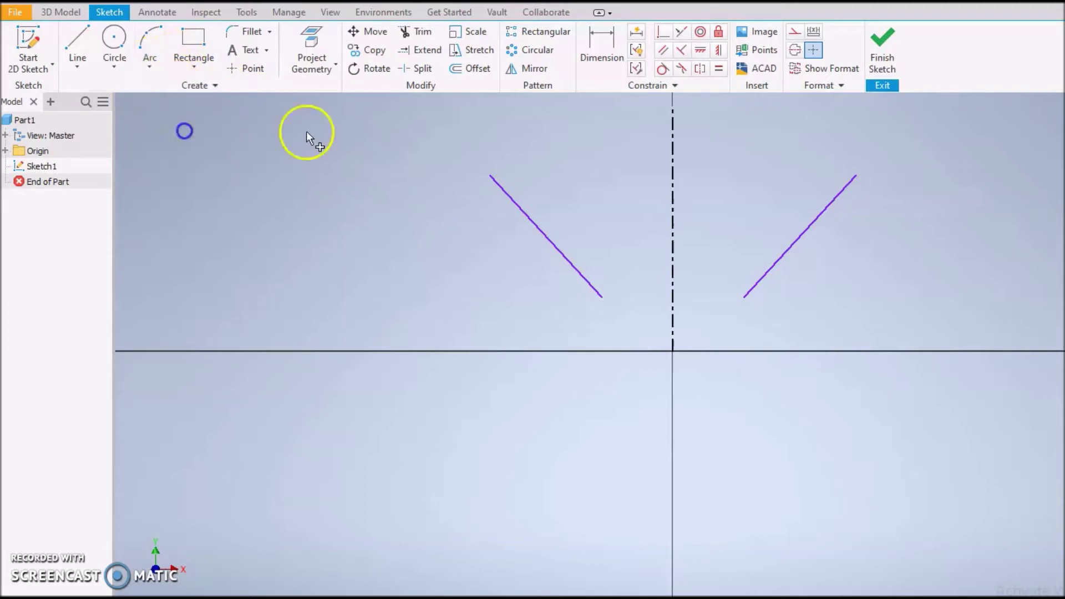
pyautogui.click(487, 174)
pyautogui.click(856, 175)
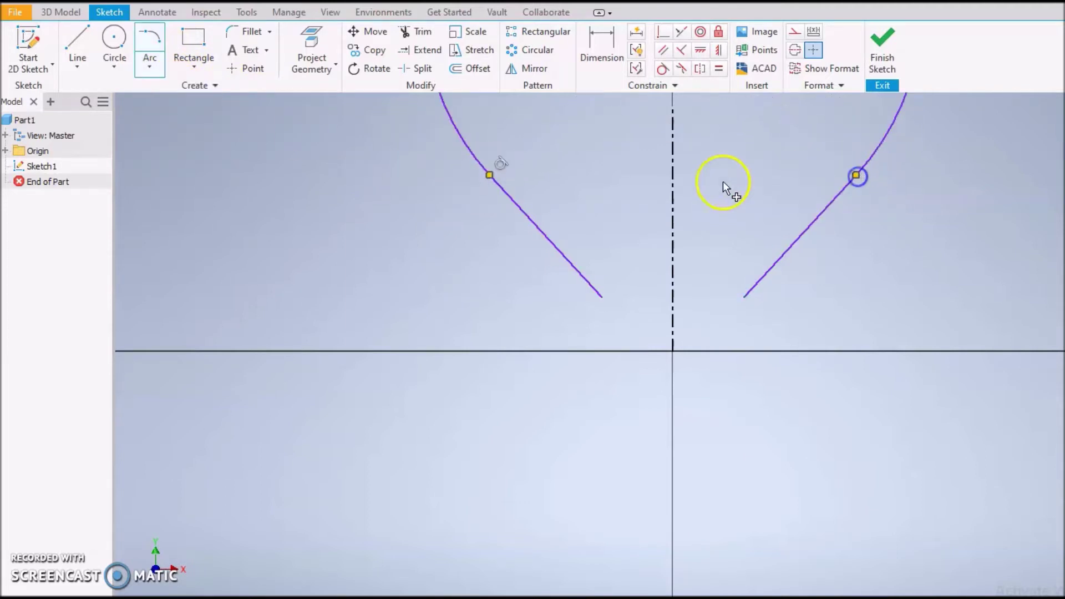
pyautogui.scroll(3, 673, 209)
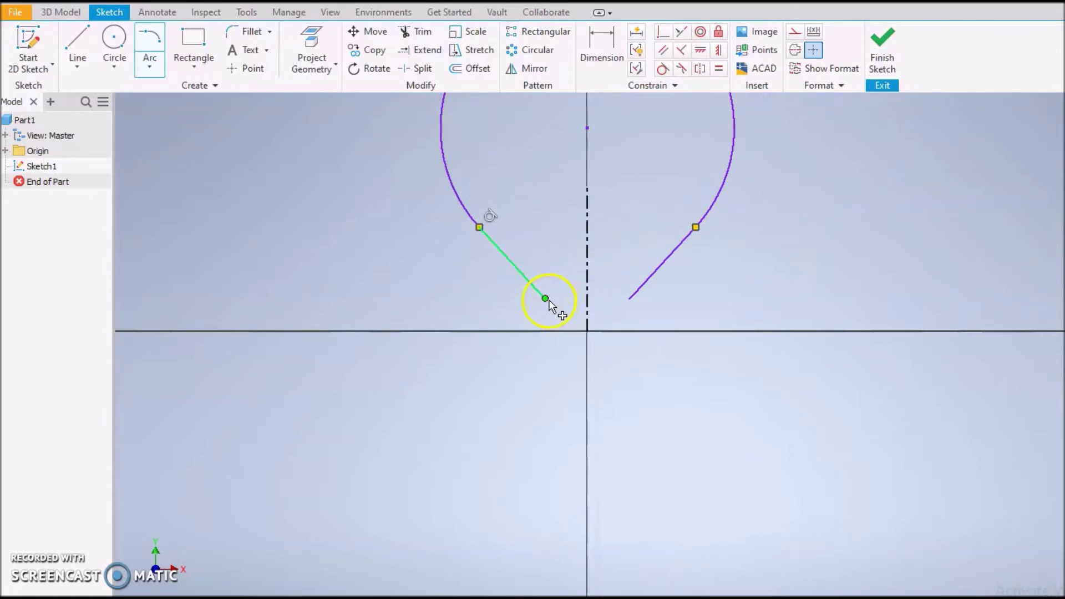
pyautogui.click(545, 299)
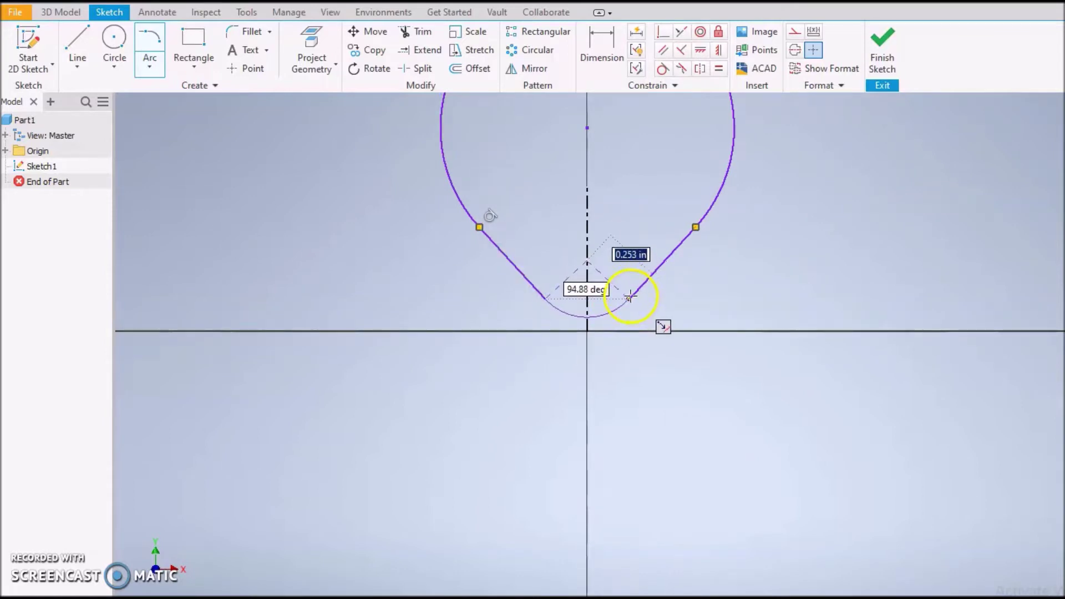
pyautogui.scroll(-2, 631, 297)
pyautogui.click(626, 308)
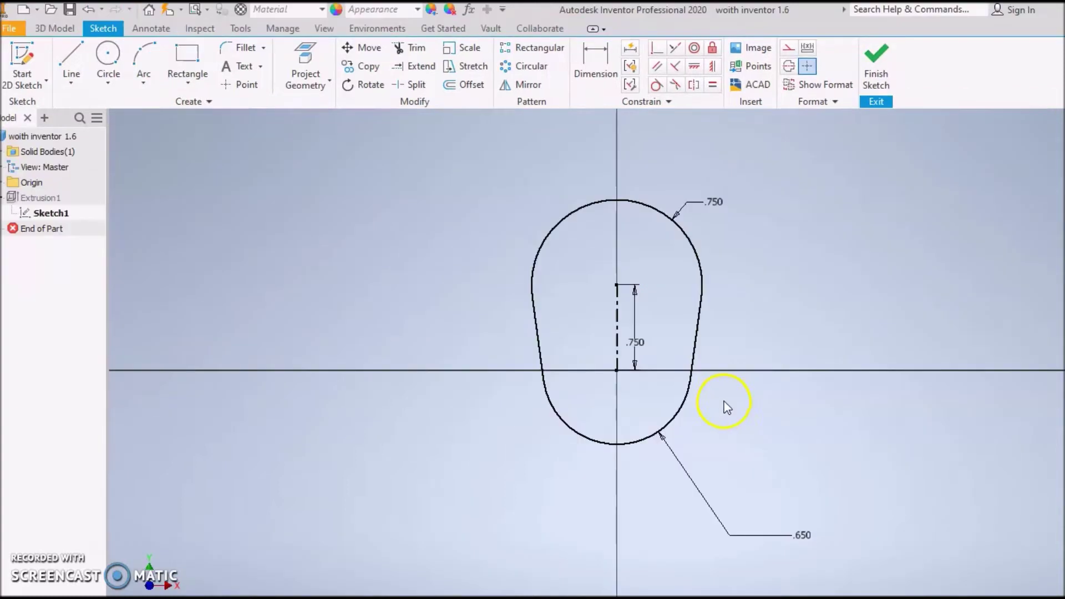
pyautogui.click(715, 416)
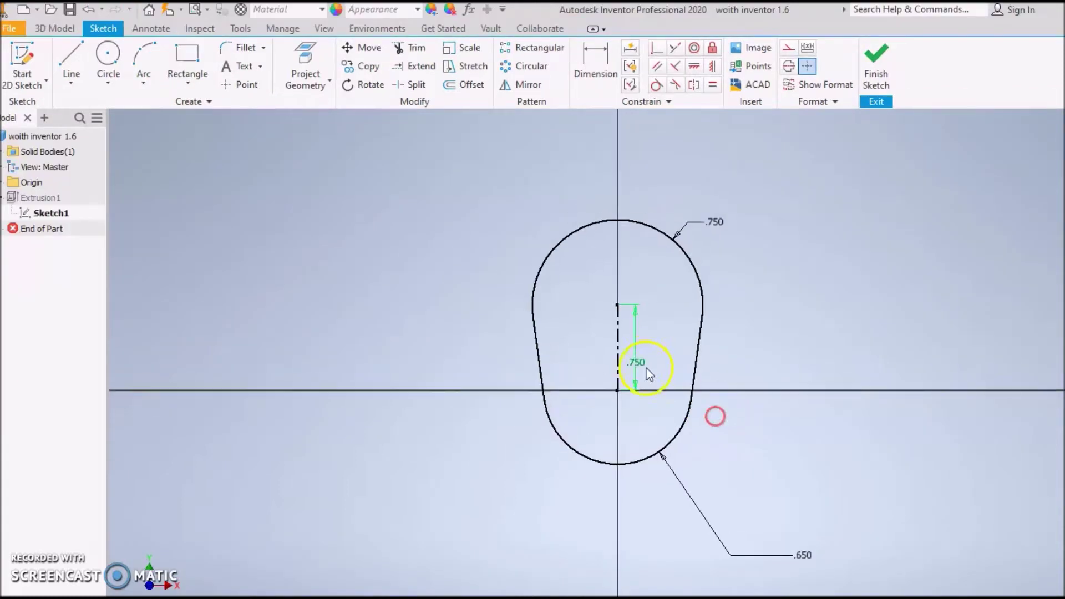
# Shift the sketch view slightly left and finish Sketch1 to return to the 3D model.
pyautogui.scroll(-3, 645, 366)
pyautogui.scroll(2, 643, 364)
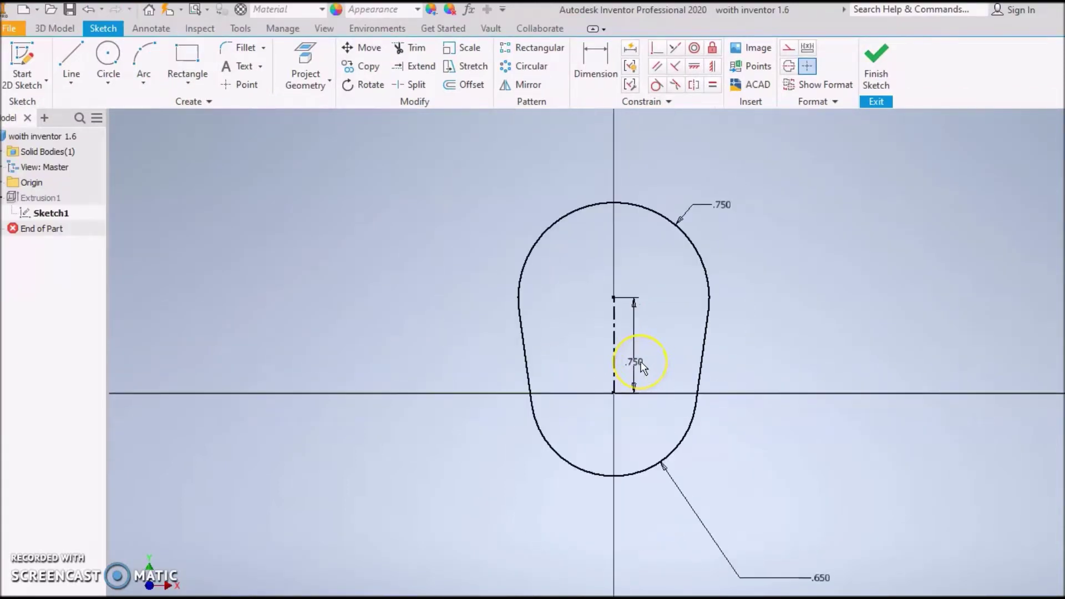
pyautogui.moveTo(782, 375); pyautogui.dragTo(722, 349, button='middle')
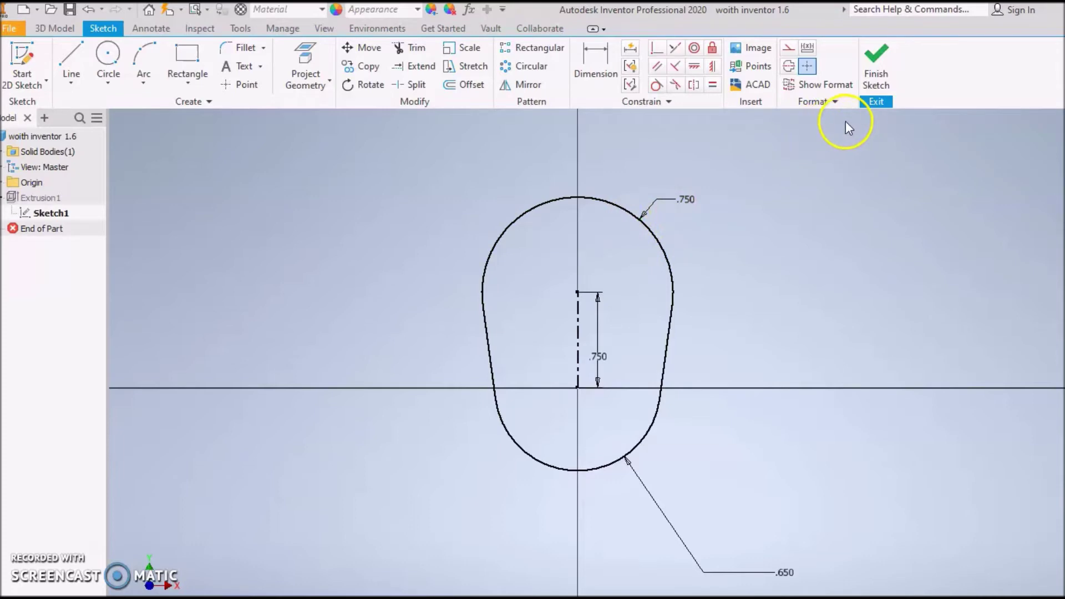
pyautogui.click(877, 78)
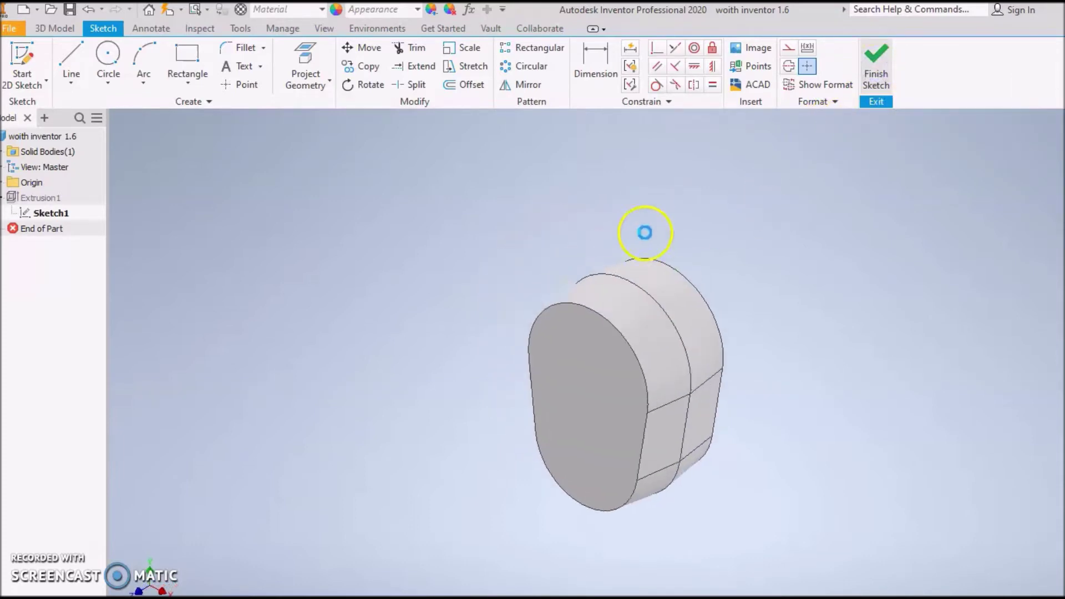
pyautogui.doubleClick(24, 215)
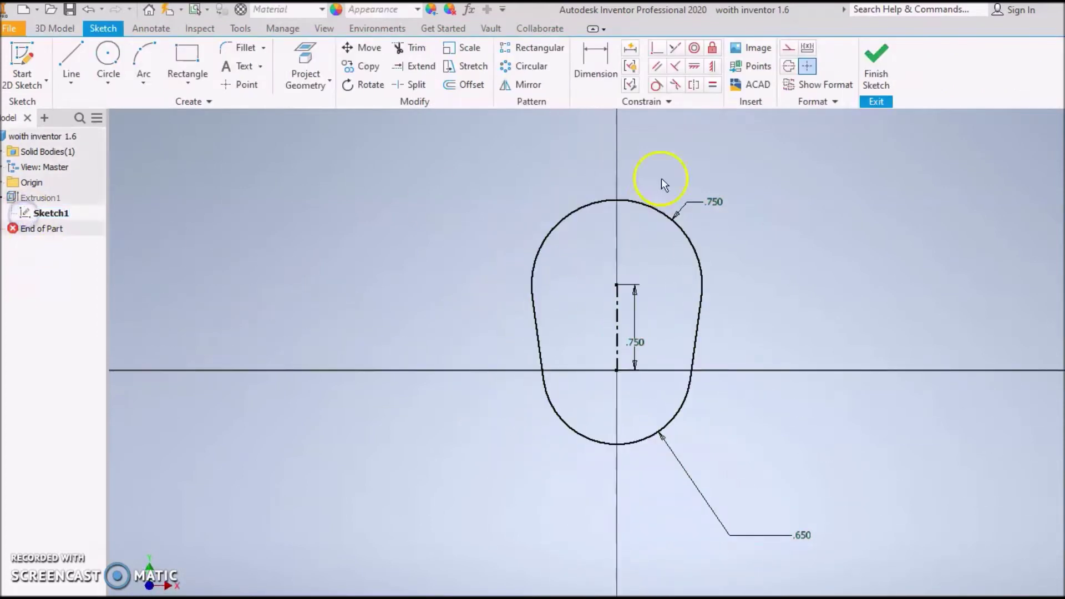
pyautogui.click(876, 73)
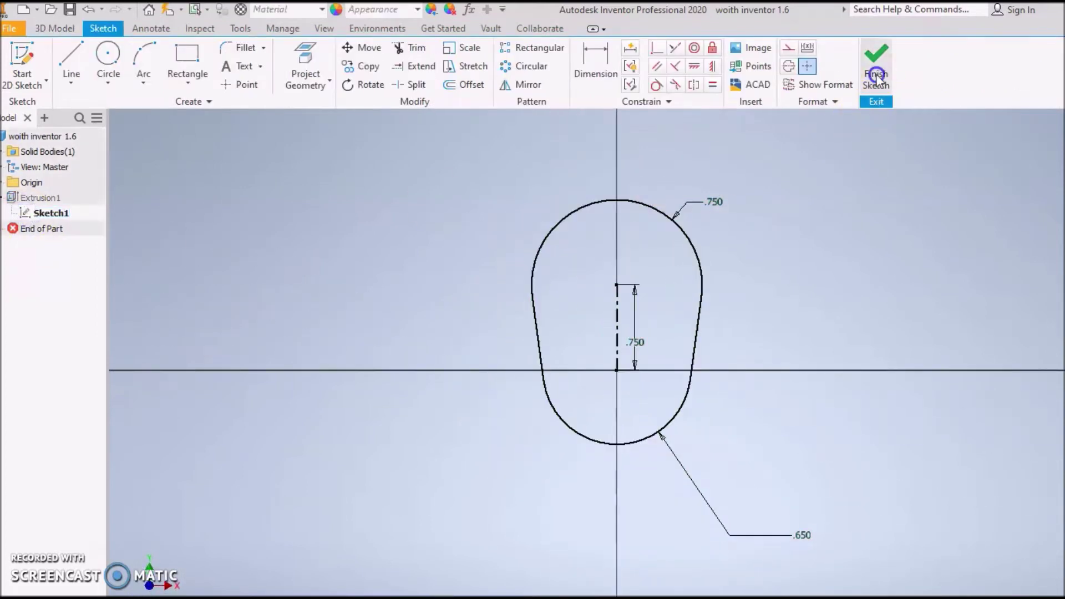
pyautogui.doubleClick(22, 198)
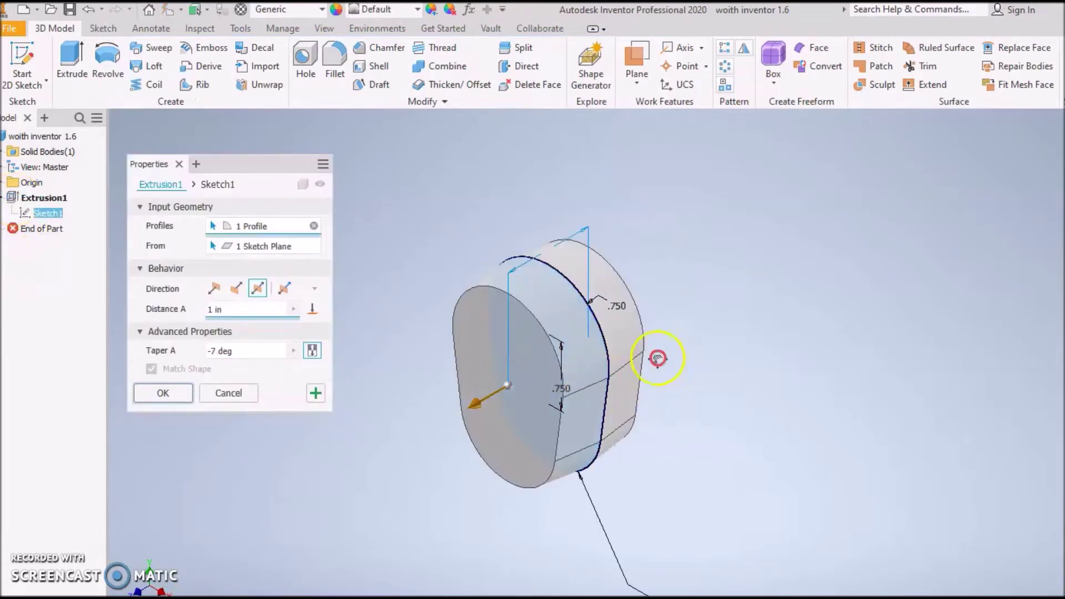
pyautogui.scroll(-5, 530, 361)
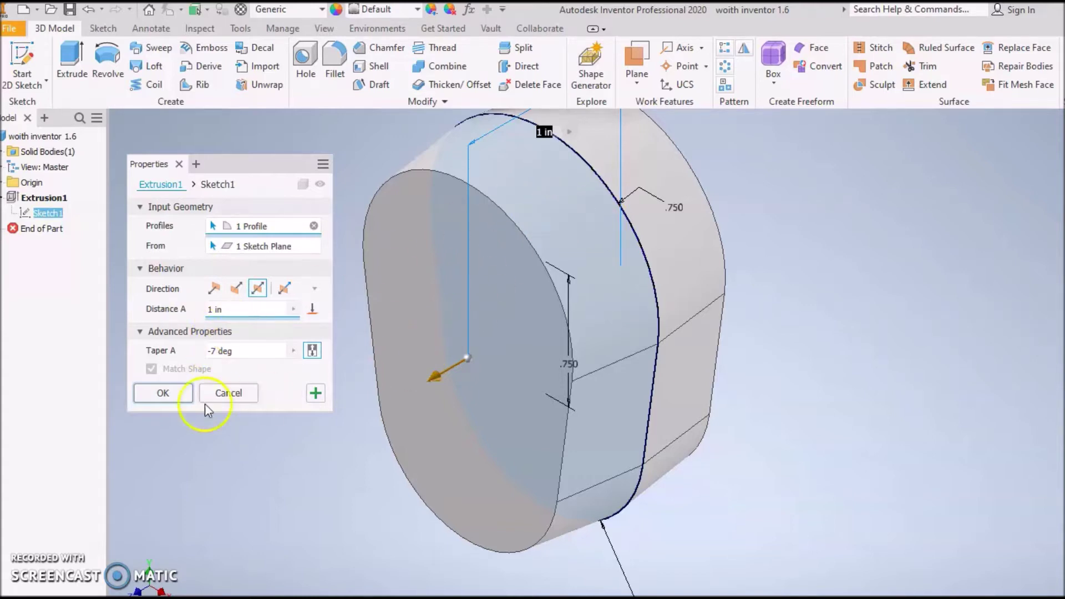
pyautogui.click(163, 393)
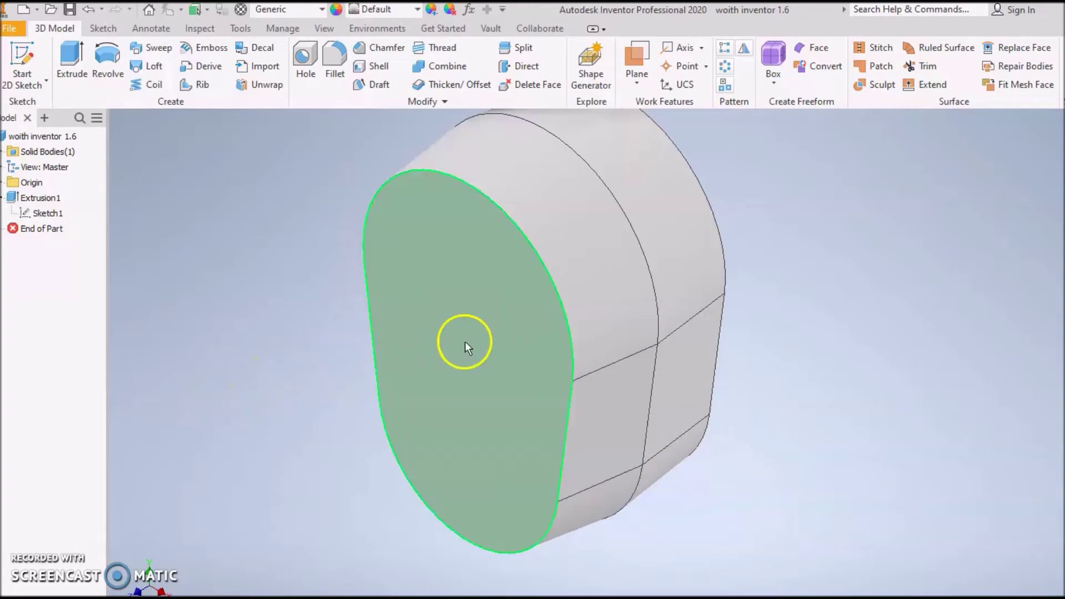
pyautogui.click(465, 341)
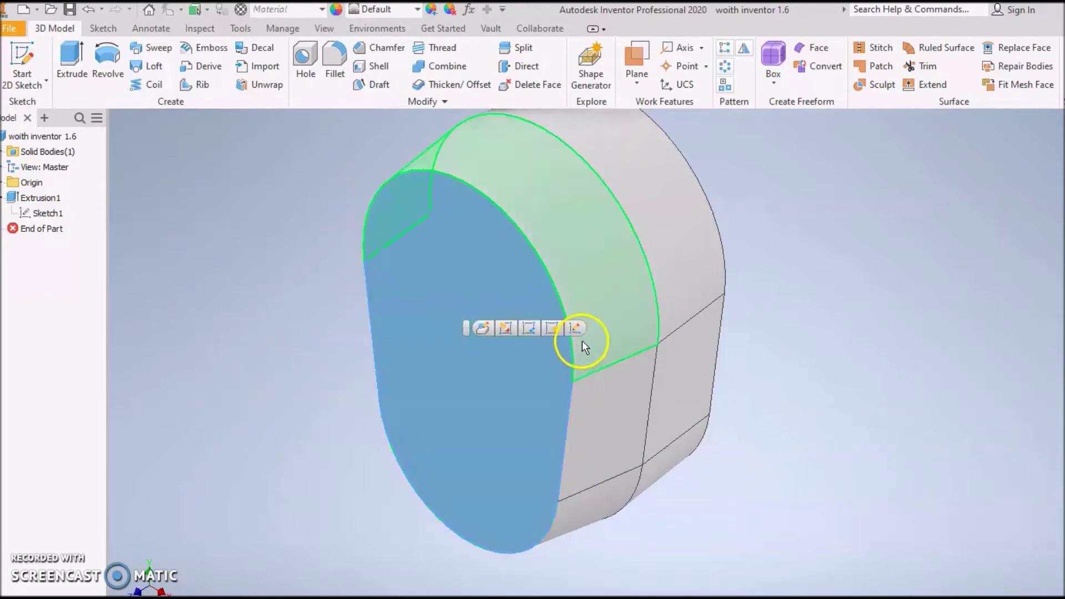
# Start a sketch on the head's front face and project its outline into it.
pyautogui.click(575, 329)
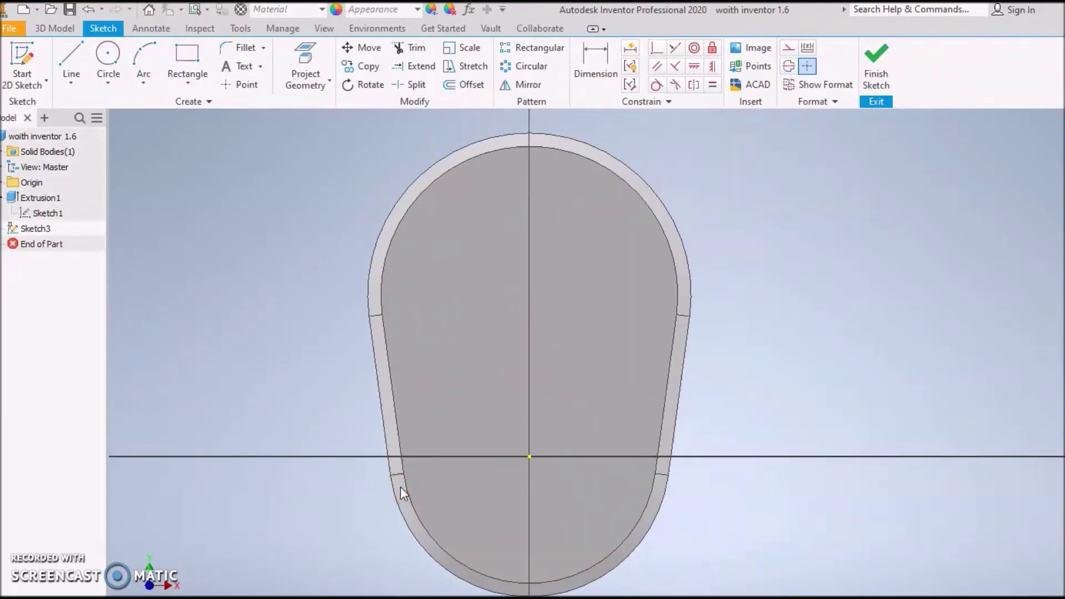
pyautogui.click(305, 63)
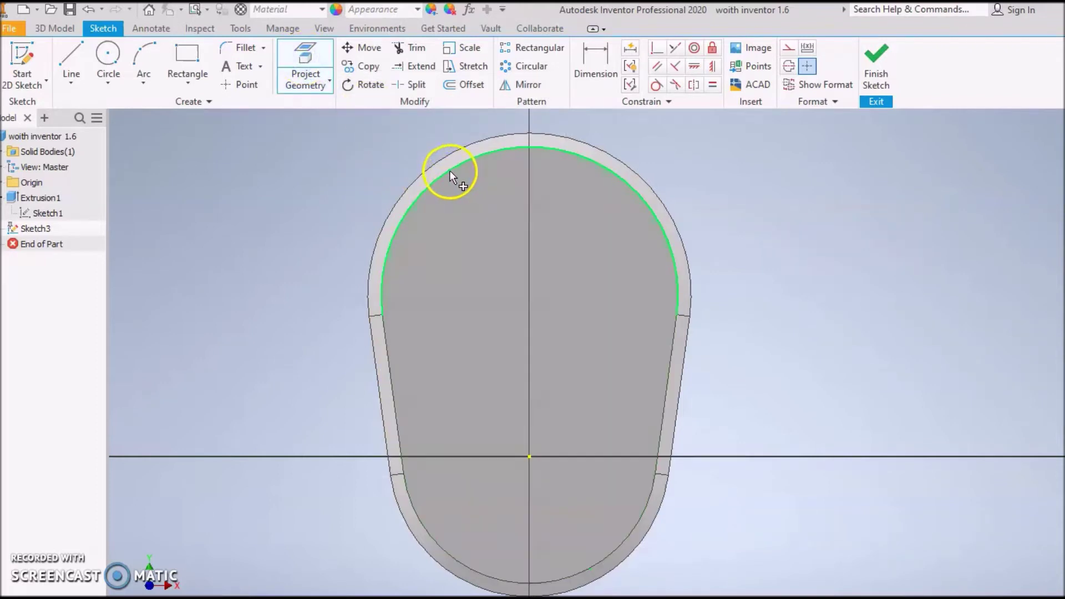
pyautogui.click(468, 238)
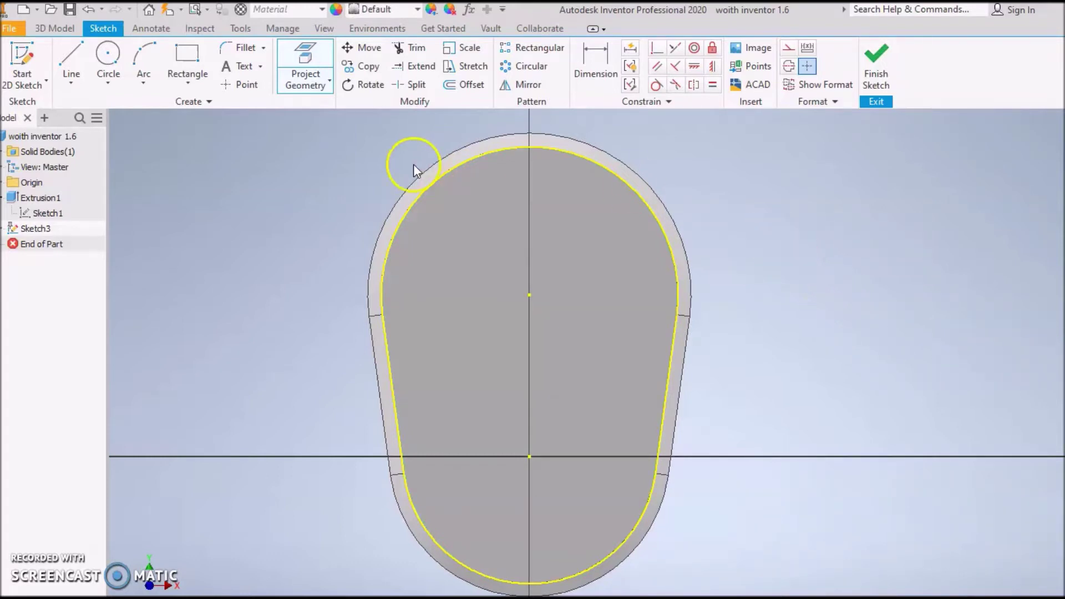
# Offset the projected outline 0.1 inward and finish the sketch.
pyautogui.click(464, 85)
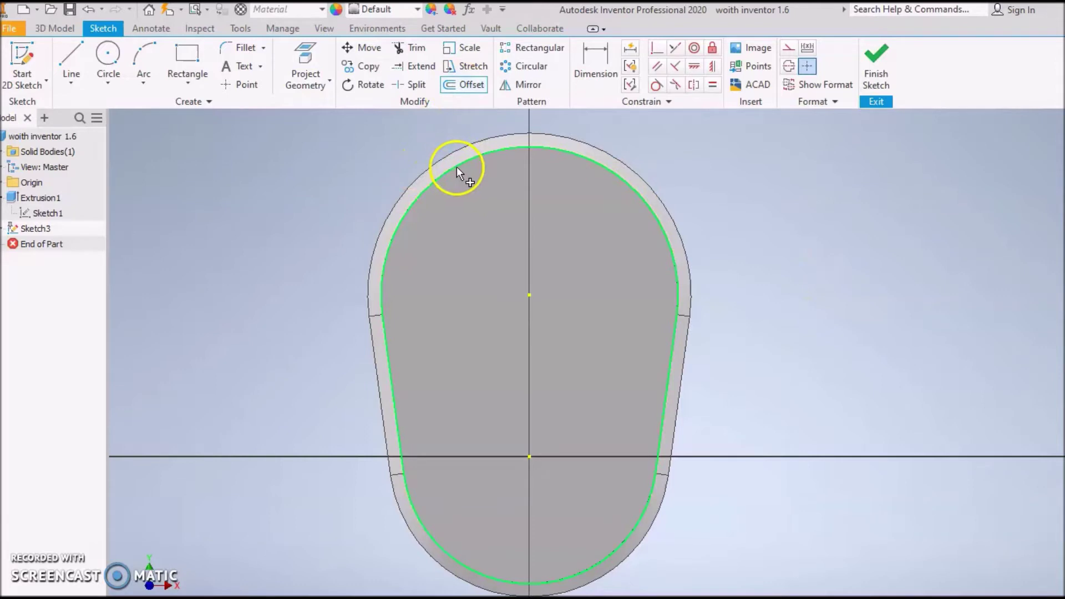
pyautogui.click(457, 166)
pyautogui.write('.')
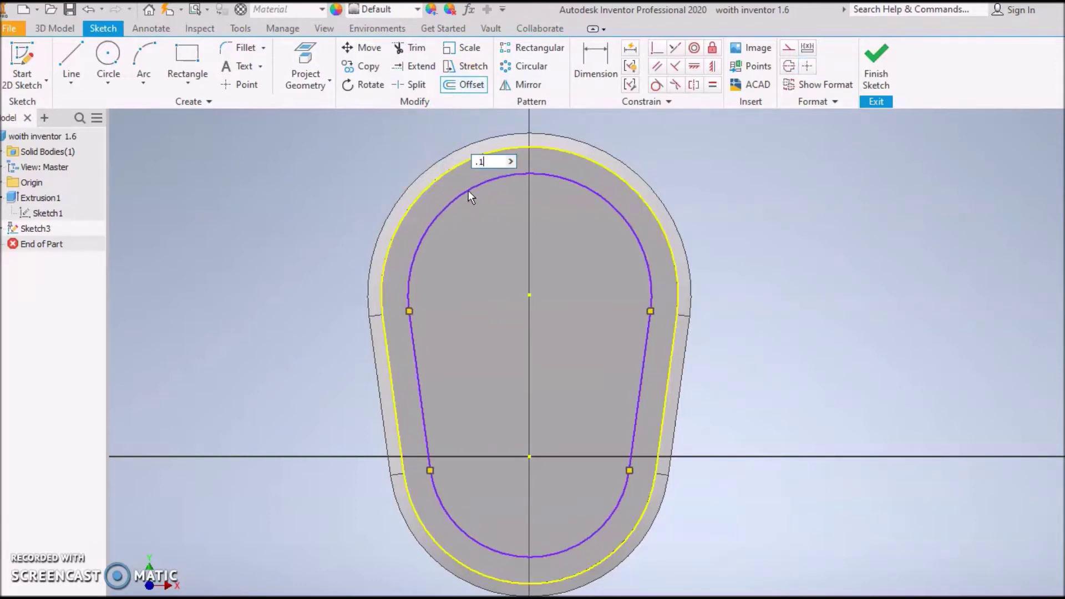
pyautogui.write('1')
pyautogui.press('Return')
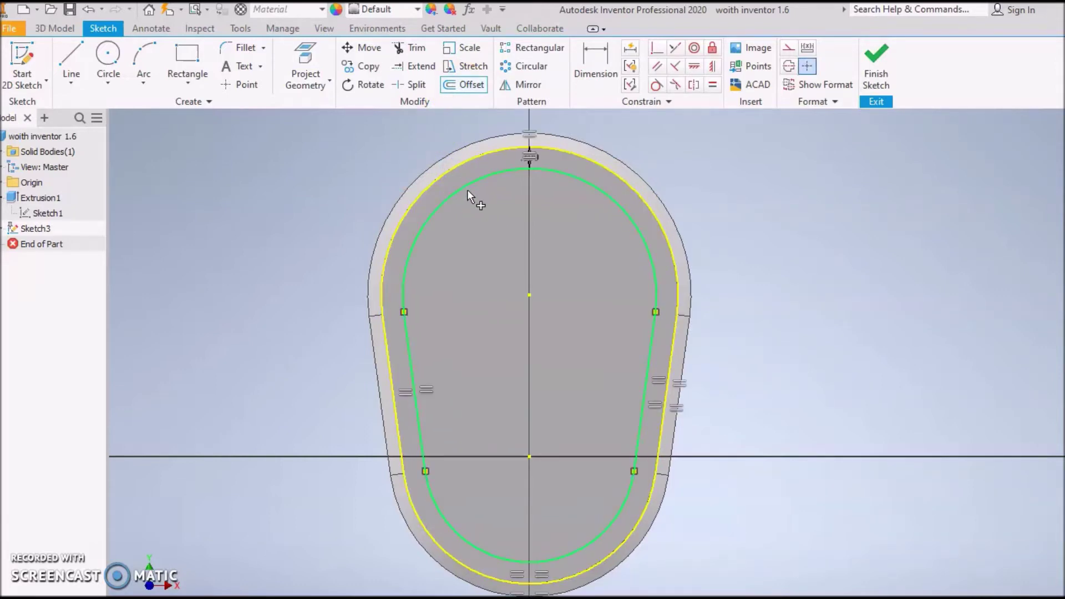
pyautogui.click(493, 189)
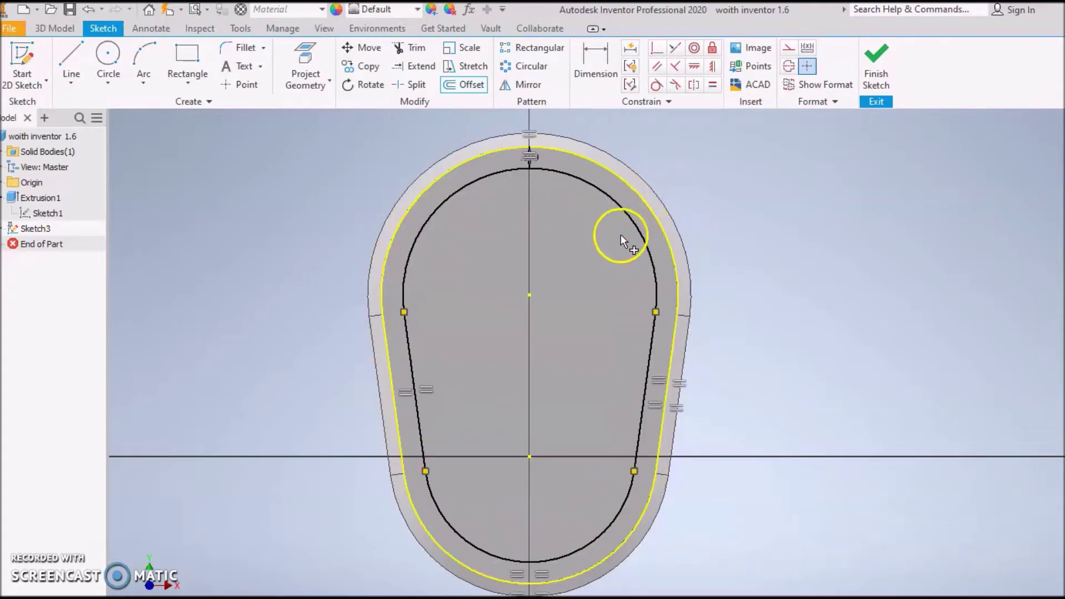
pyautogui.click(876, 82)
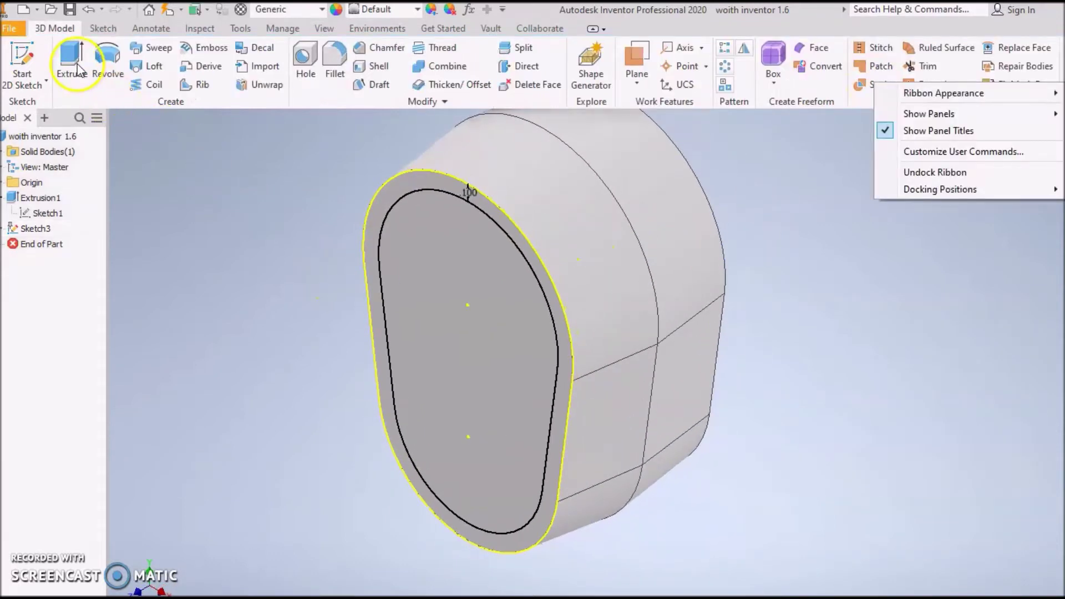
# Extrude the area inside the offset outline as a 0.1 in deep cut.
pyautogui.click(77, 68)
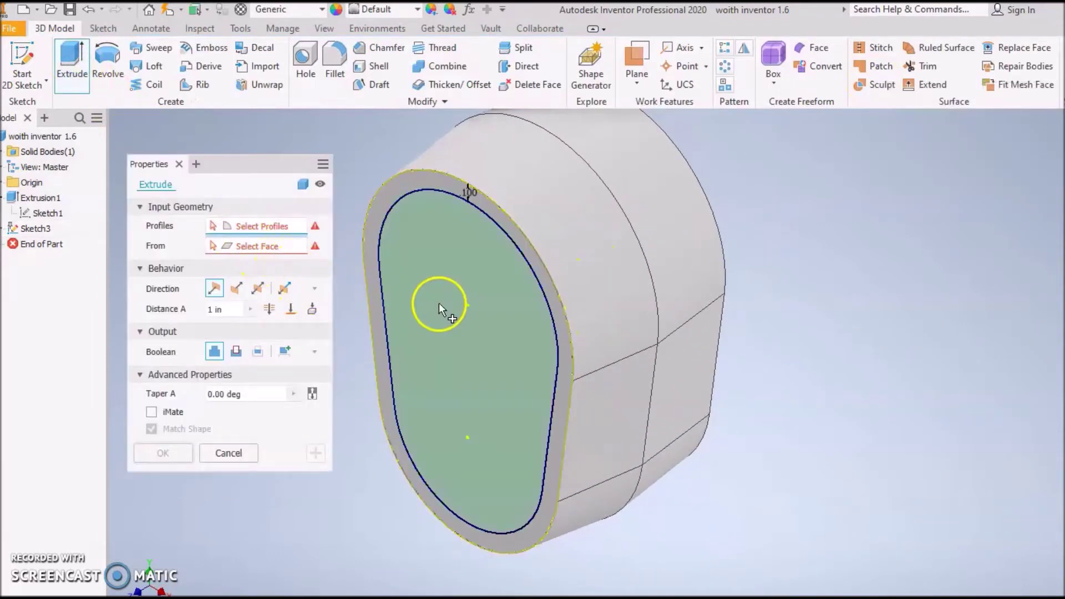
pyautogui.click(438, 302)
pyautogui.click(262, 306)
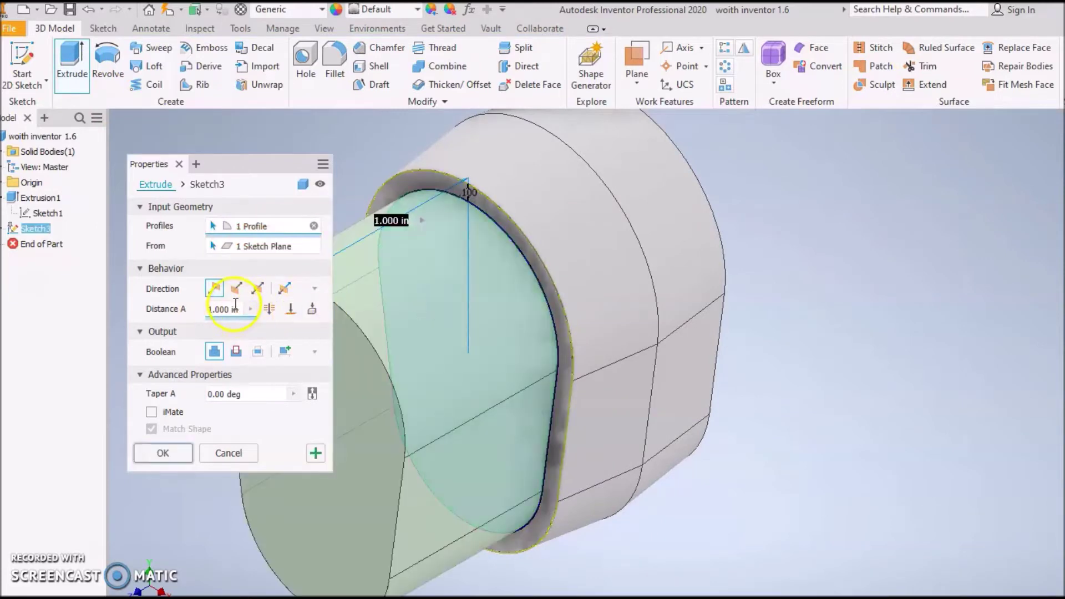
pyautogui.click(235, 288)
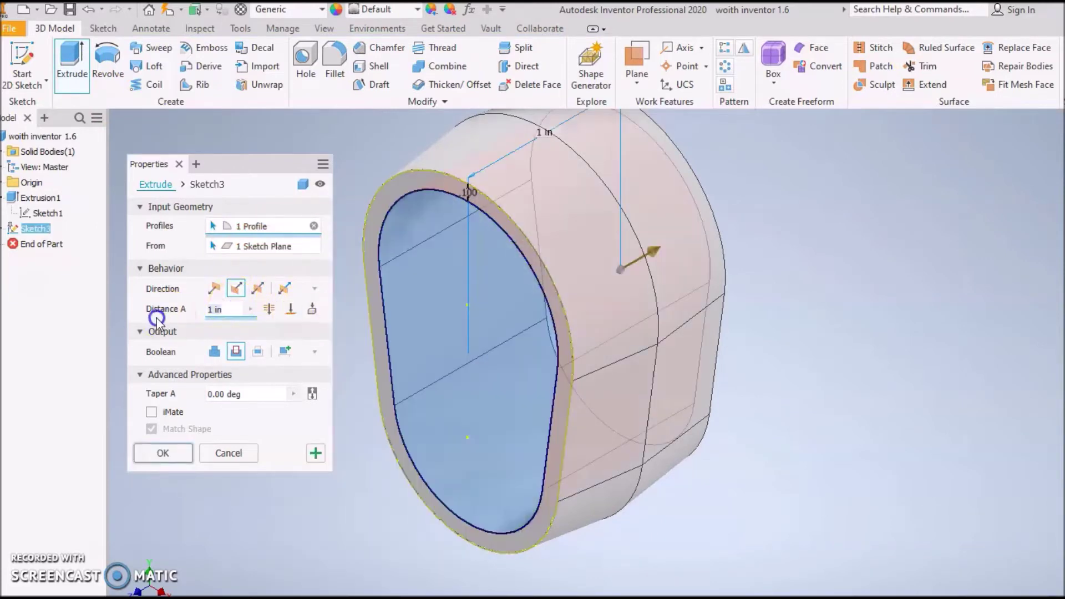
pyautogui.write('.1')
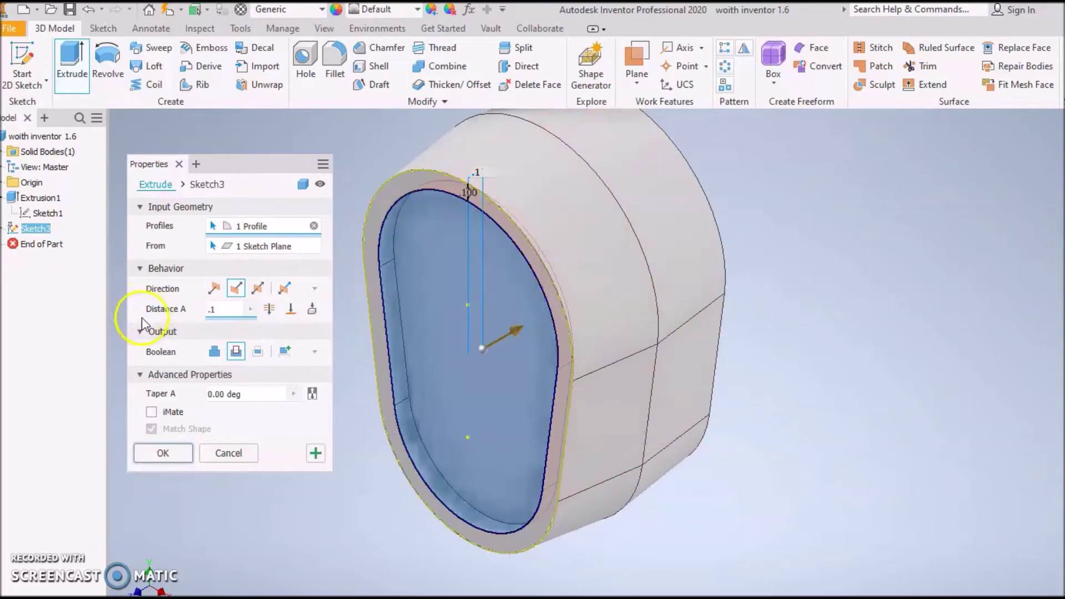
pyautogui.click(163, 452)
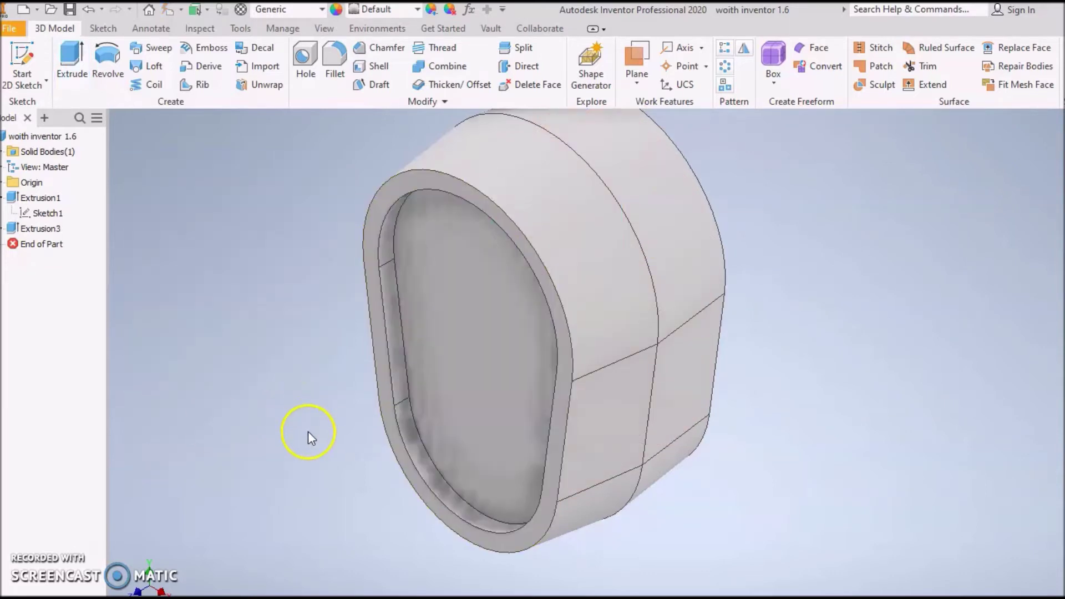
pyautogui.moveTo(282, 427); pyautogui.dragTo(281, 439, button='middle')
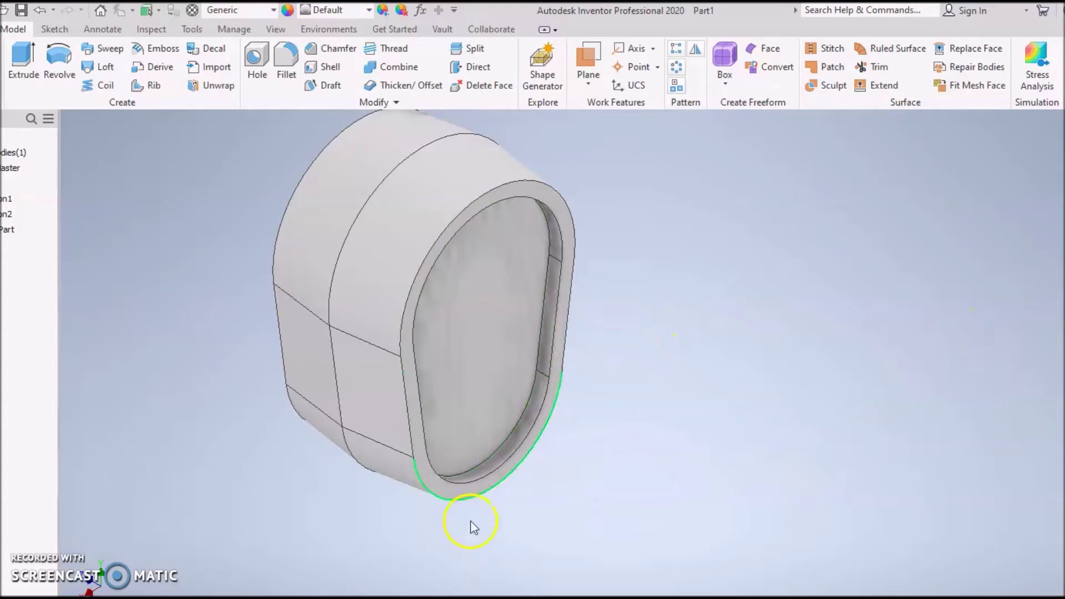
# Create a sketch on the recessed pocket floor and select its inner outline.
pyautogui.click(473, 381)
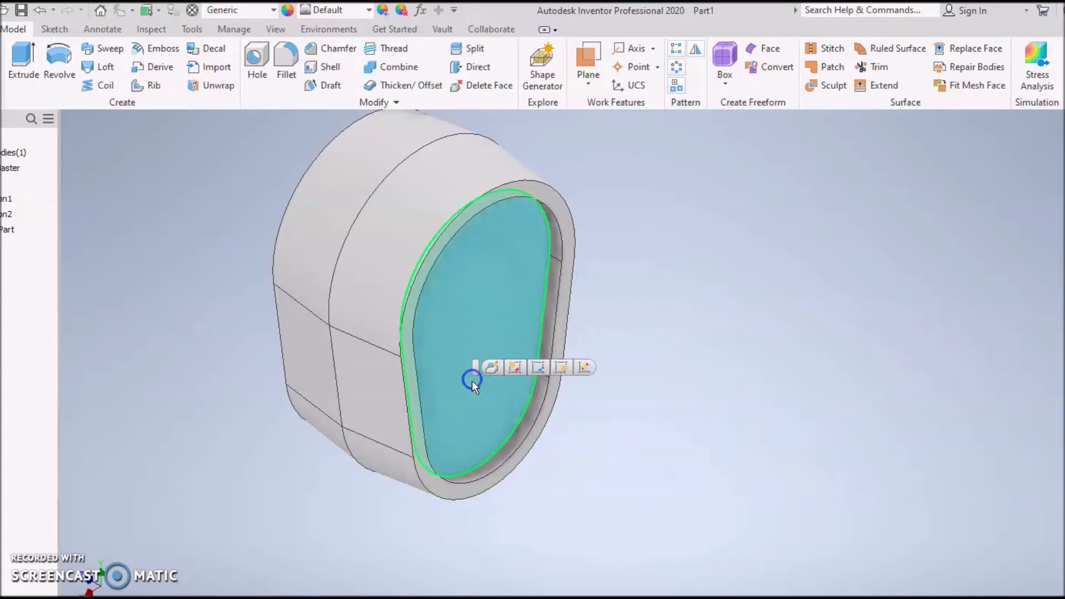
pyautogui.click(584, 368)
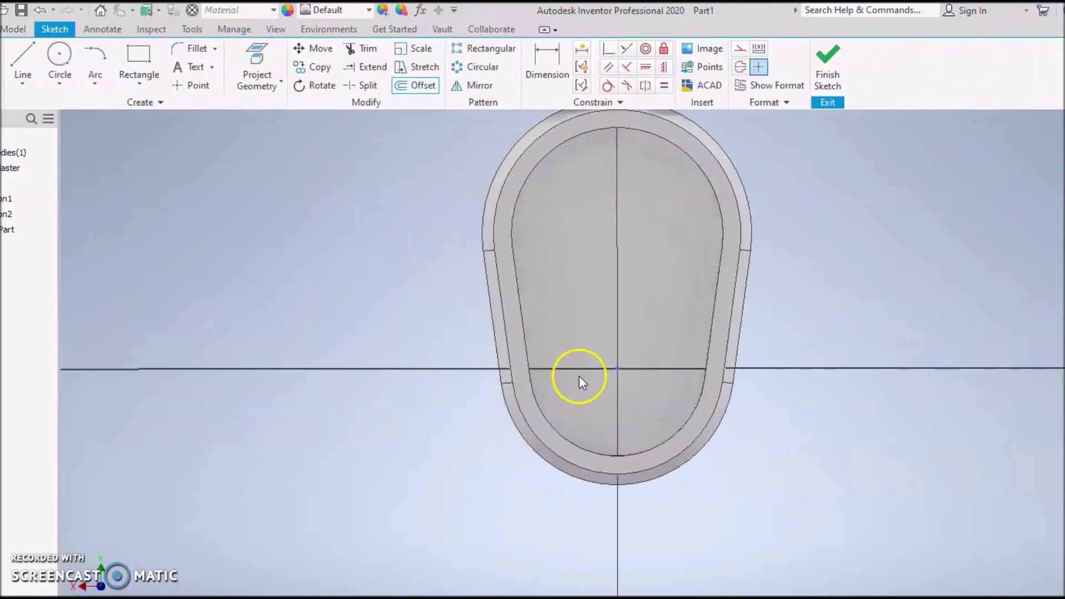
pyautogui.moveTo(549, 376); pyautogui.dragTo(442, 357, button='middle')
pyautogui.click(424, 306)
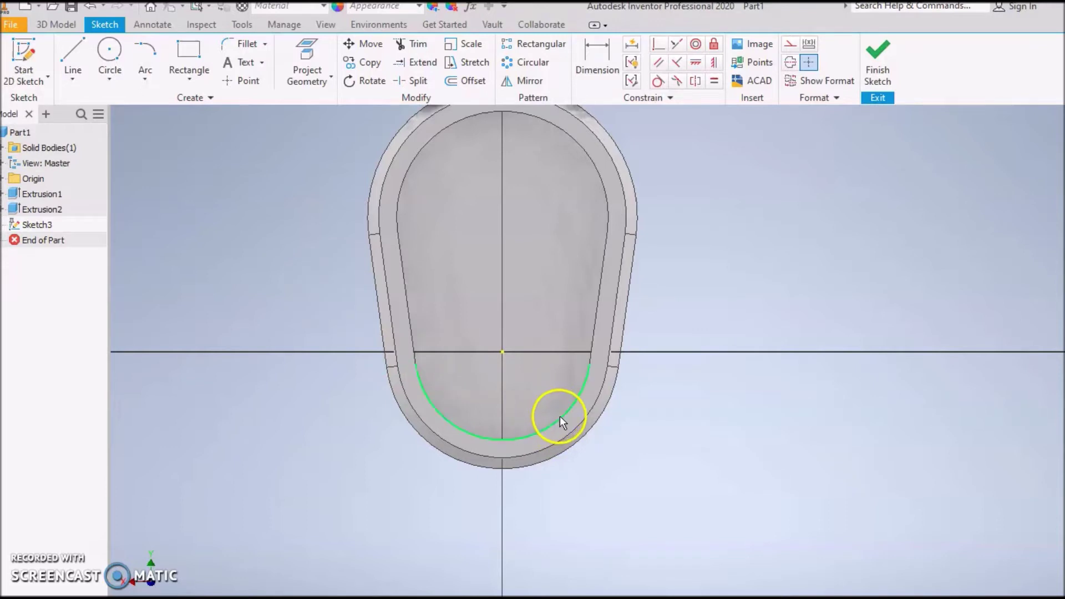
# Draw a 0.75 diameter circle at the origin and a 1.0 circle on the upper arc's centre.
pyautogui.click(116, 58)
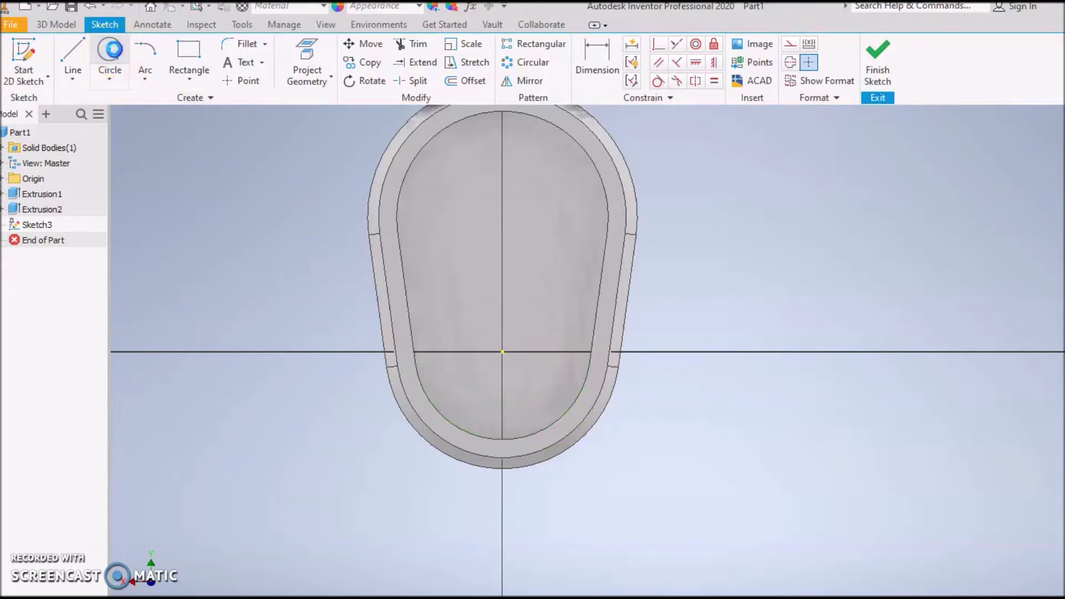
pyautogui.click(502, 352)
pyautogui.write('.')
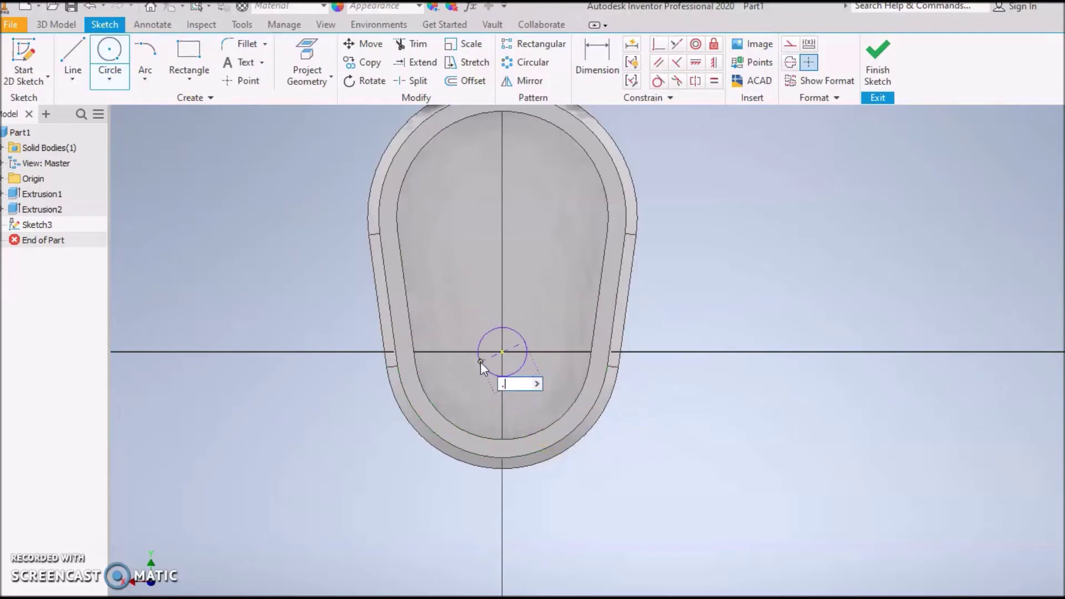
pyautogui.write('750')
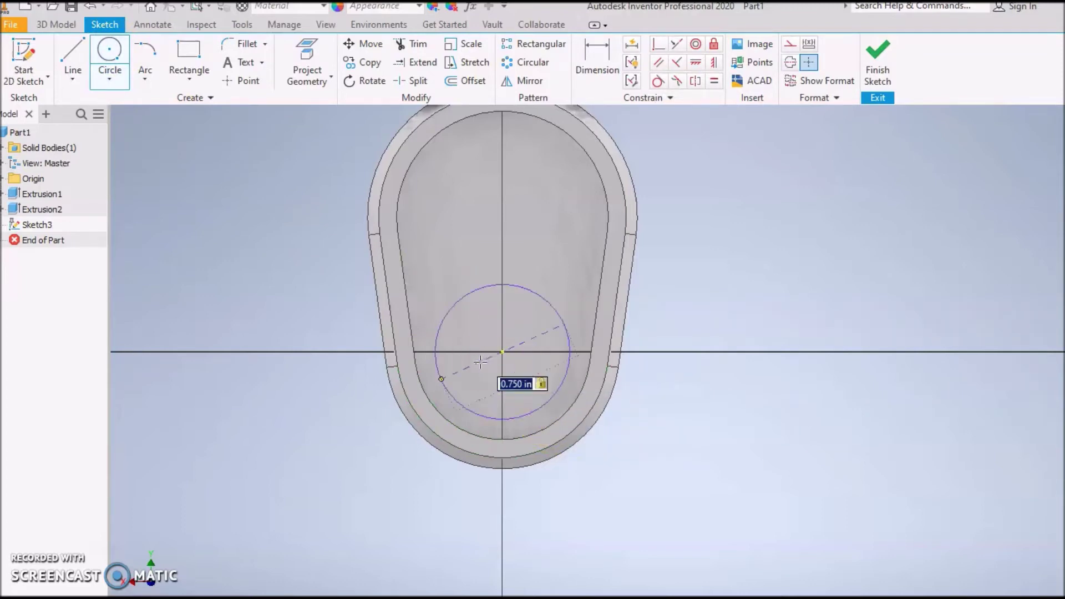
pyautogui.press('Return')
pyautogui.moveTo(518, 238); pyautogui.dragTo(478, 300, button='middle')
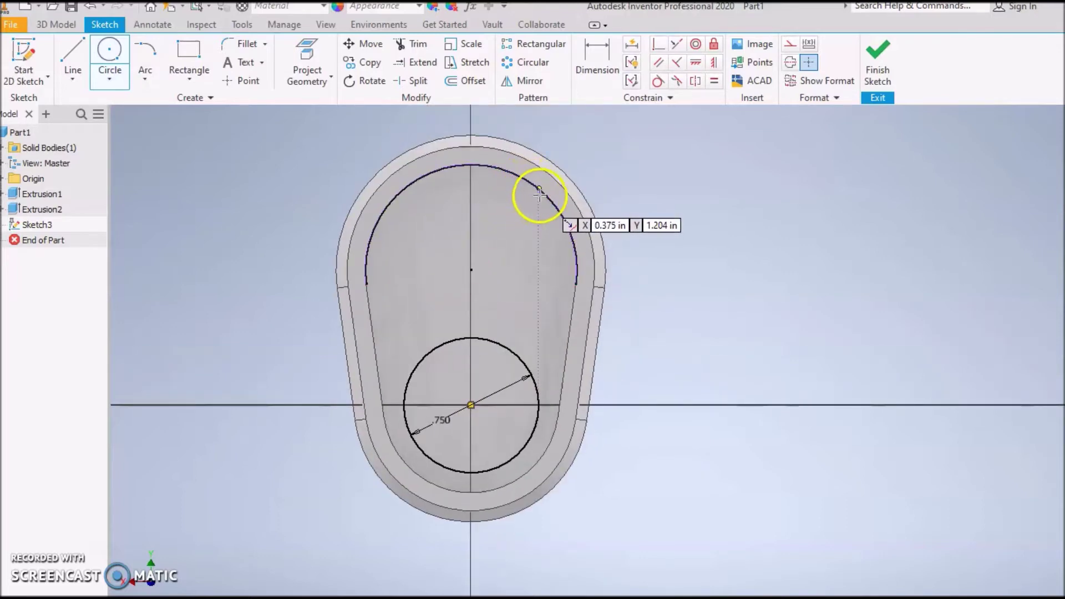
pyautogui.click(471, 269)
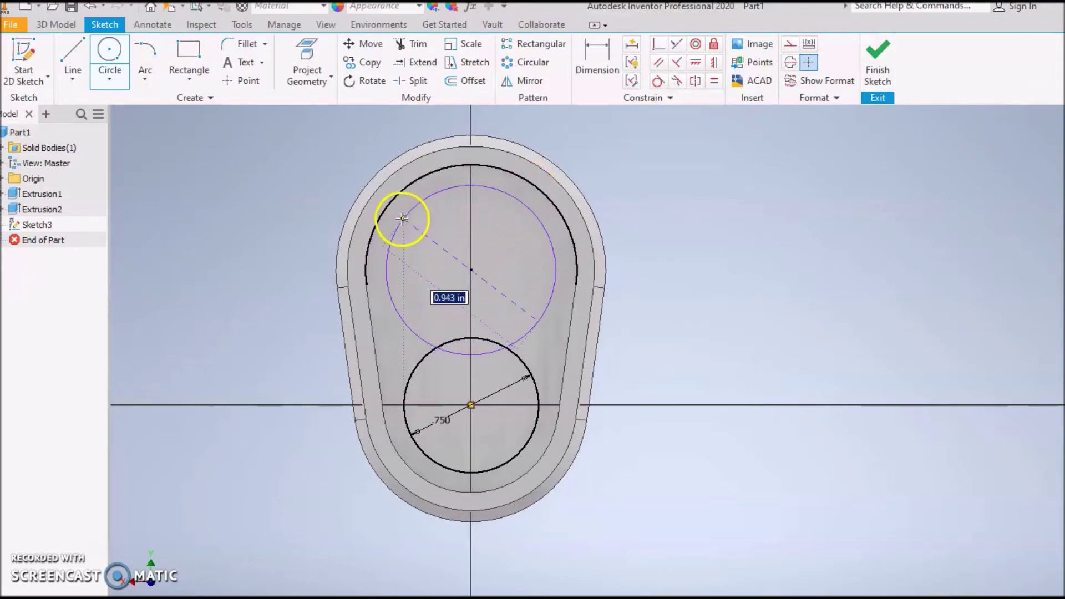
pyautogui.write('1')
pyautogui.press('Return')
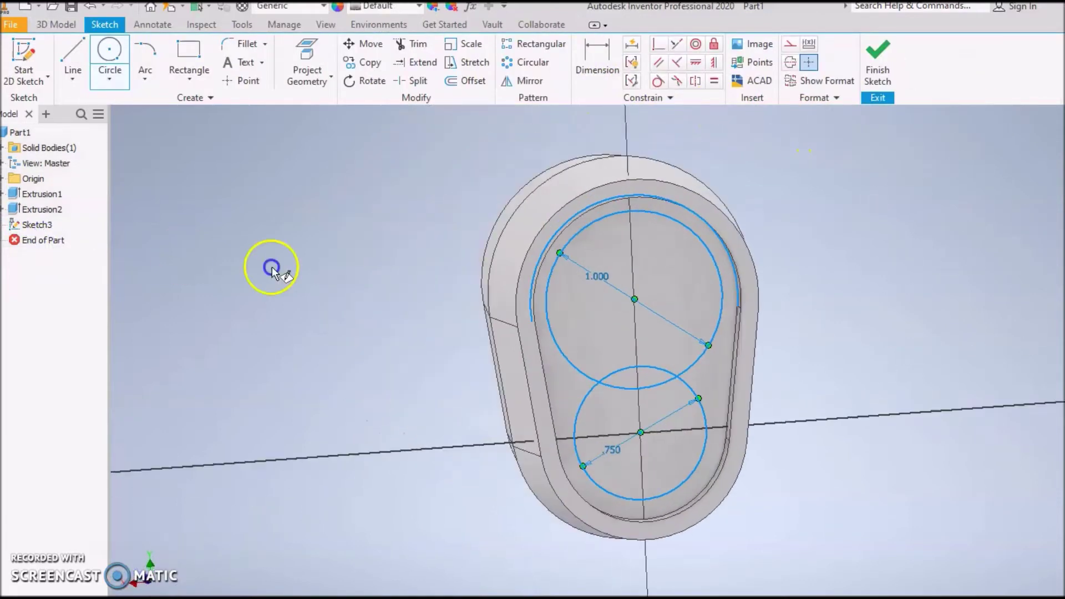
pyautogui.moveTo(613, 328); pyautogui.dragTo(460, 305, button='middle')
pyautogui.press('Escape')
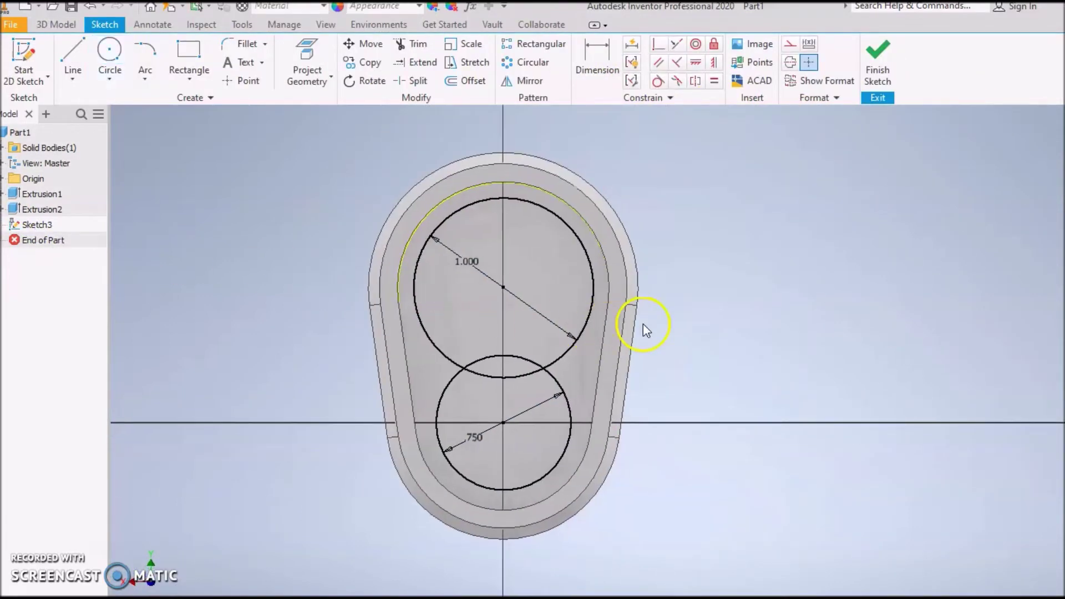
# Trim away the overlapping inner arcs of both circles and finish Sketch3.
pyautogui.click(417, 48)
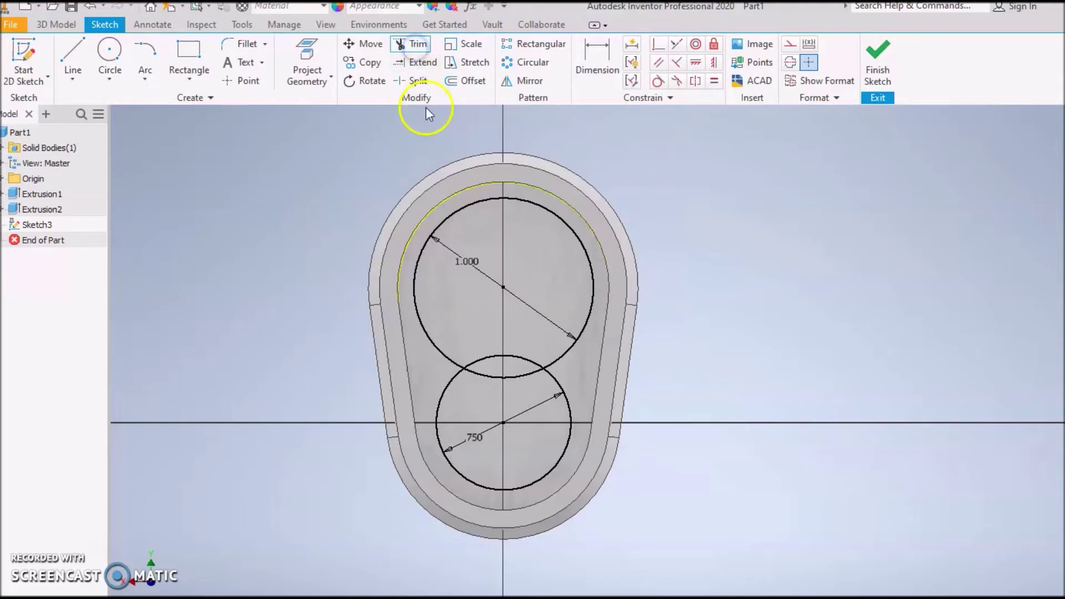
pyautogui.moveTo(537, 268); pyautogui.dragTo(518, 392)
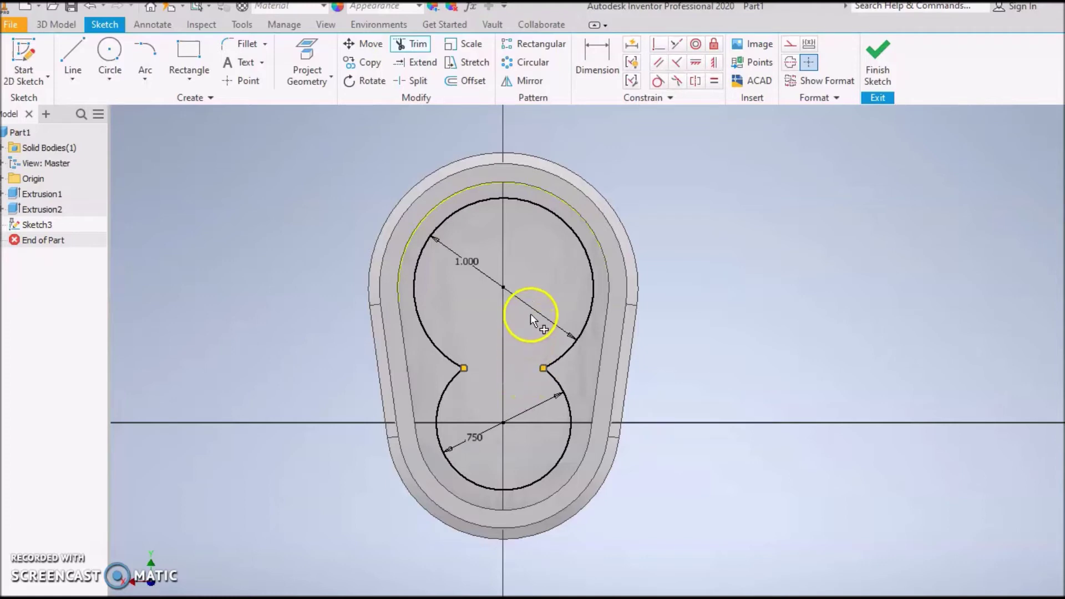
pyautogui.moveTo(530, 314)
pyautogui.mouseDown(button='middle')
pyautogui.moveTo(525, 321)
pyautogui.moveTo(635, 276)
pyautogui.mouseUp(button='middle')
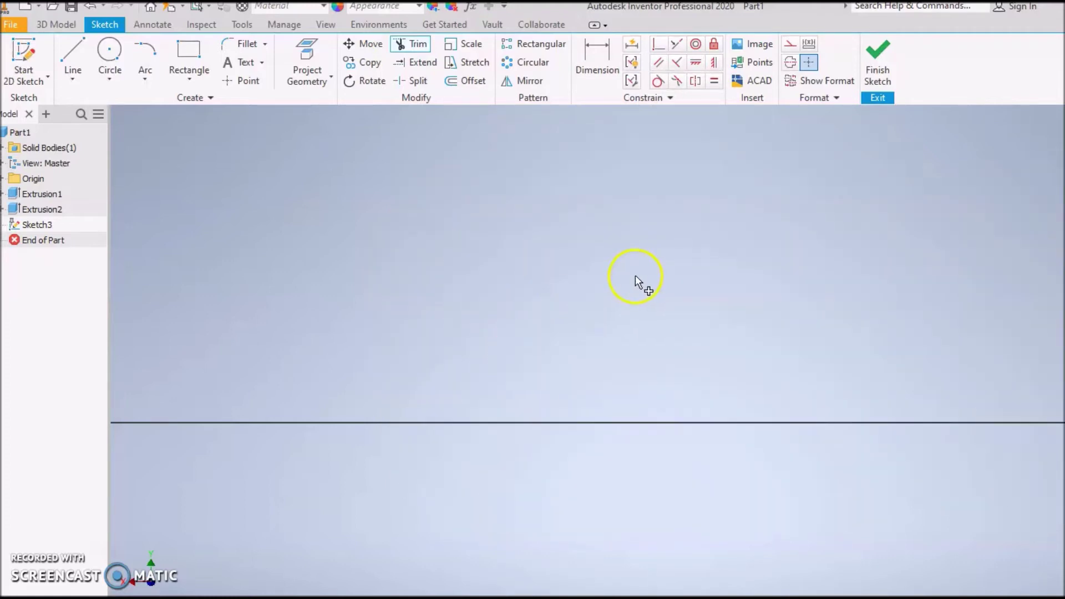
pyautogui.click(877, 55)
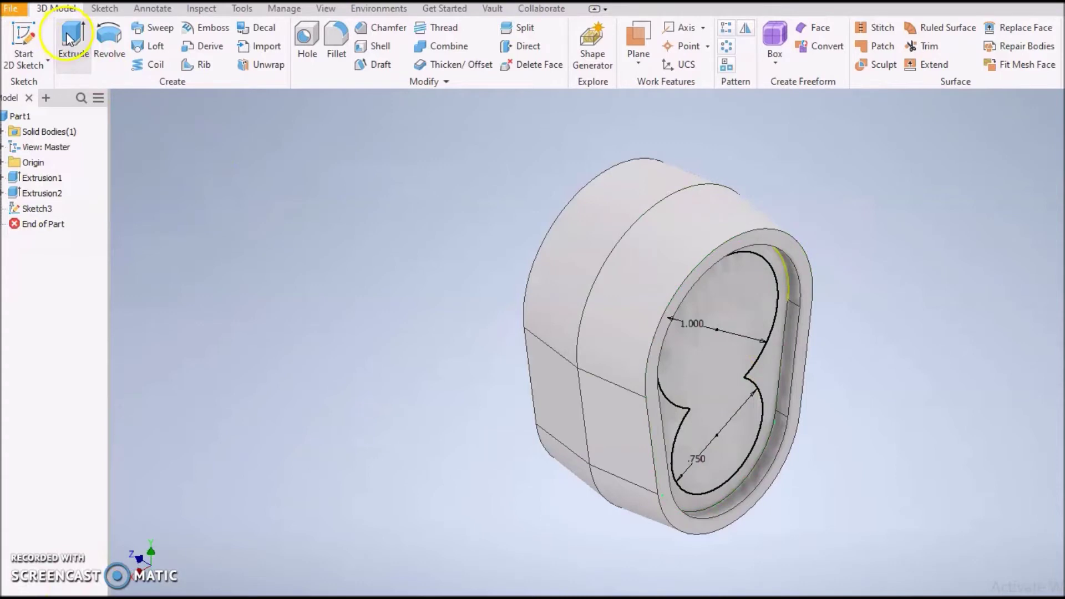
# Extrude-cut the figure-eight profile 0.75 in into the head with the direction flipped.
pyautogui.click(68, 39)
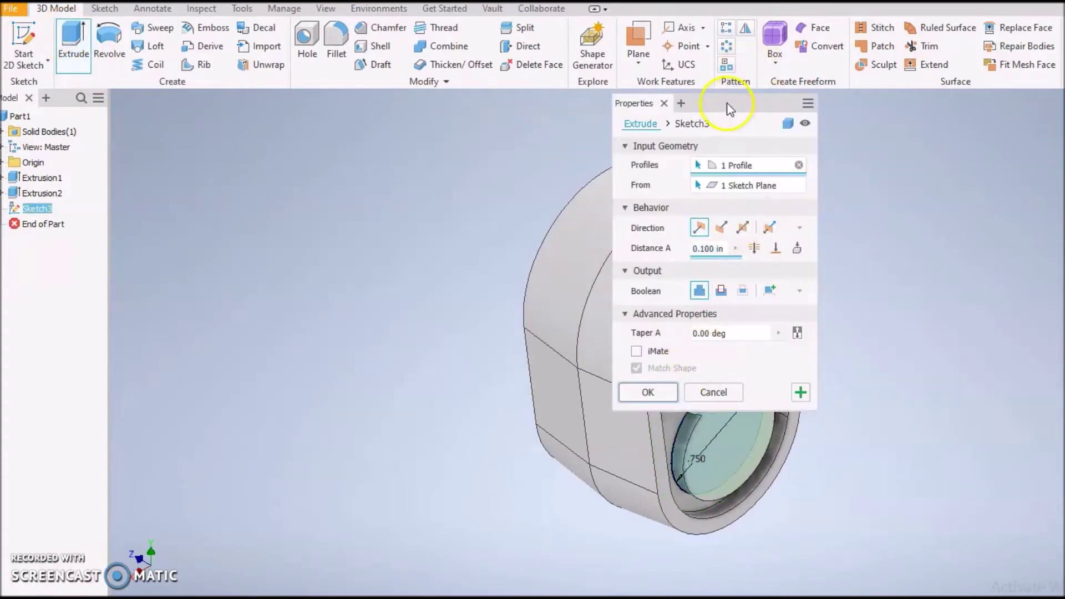
pyautogui.moveTo(728, 108); pyautogui.dragTo(379, 142)
pyautogui.click(371, 324)
pyautogui.click(372, 261)
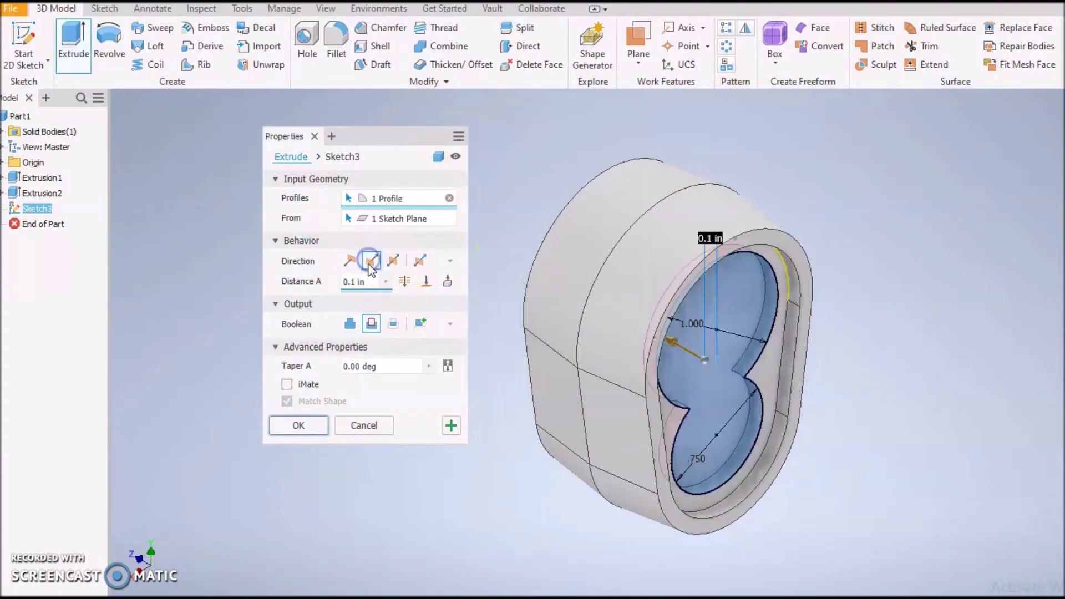
pyautogui.click(374, 281)
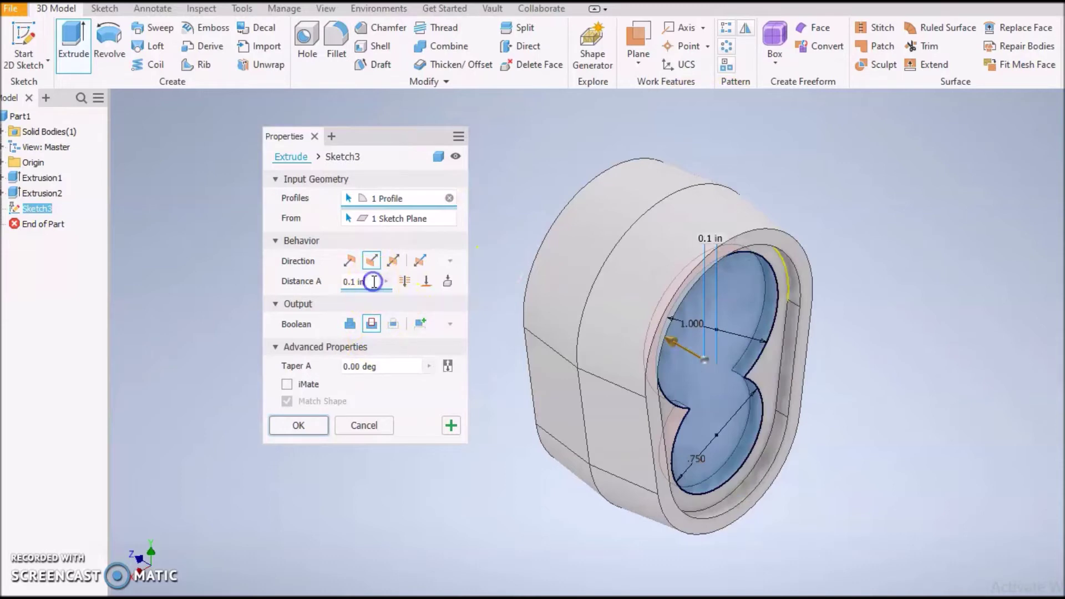
pyautogui.moveTo(374, 281); pyautogui.dragTo(337, 281)
pyautogui.write('.75')
pyautogui.click(380, 331)
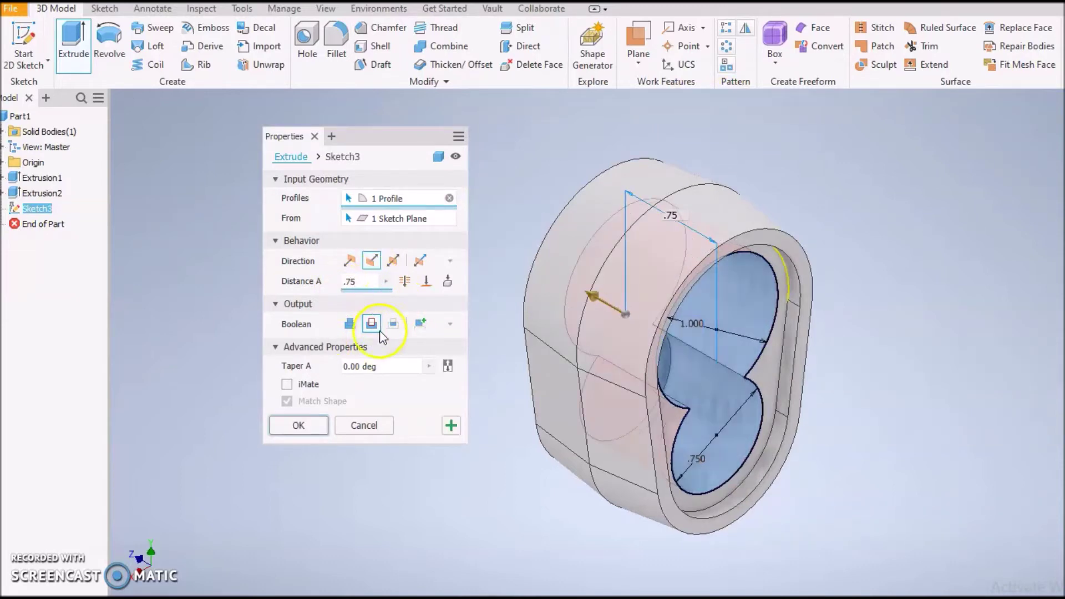
pyautogui.click(299, 425)
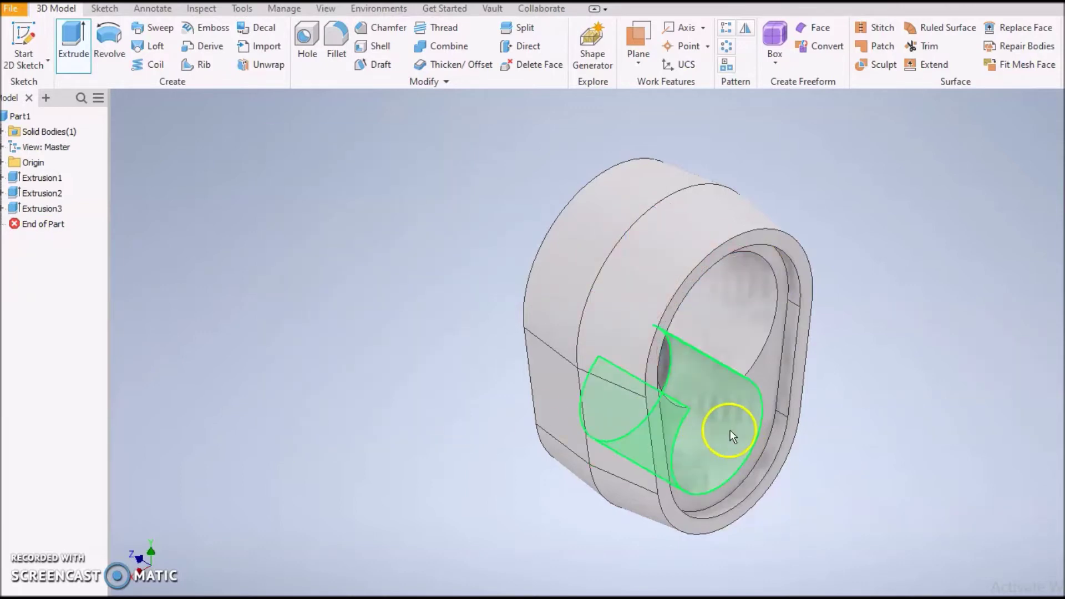
pyautogui.keyDown('shift'); pyautogui.moveTo(730, 430); pyautogui.dragTo(703, 410, button='middle'); pyautogui.keyUp('shift')
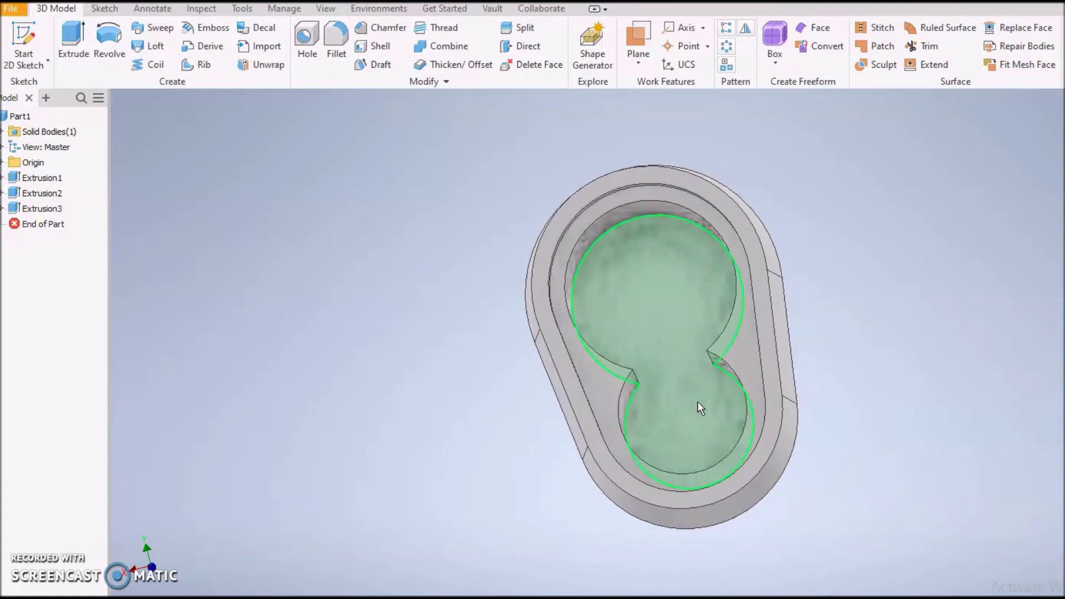
pyautogui.moveTo(697, 408)
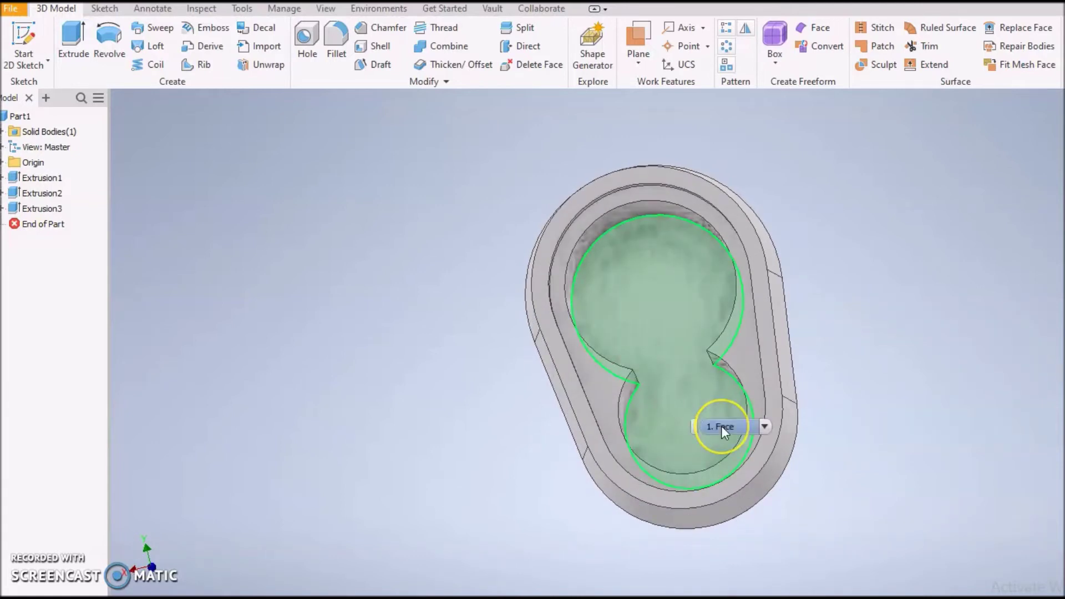
# Place a 0.5 in hole on the pocket floor, concentric with the upper lobe's arc.
pyautogui.click(304, 38)
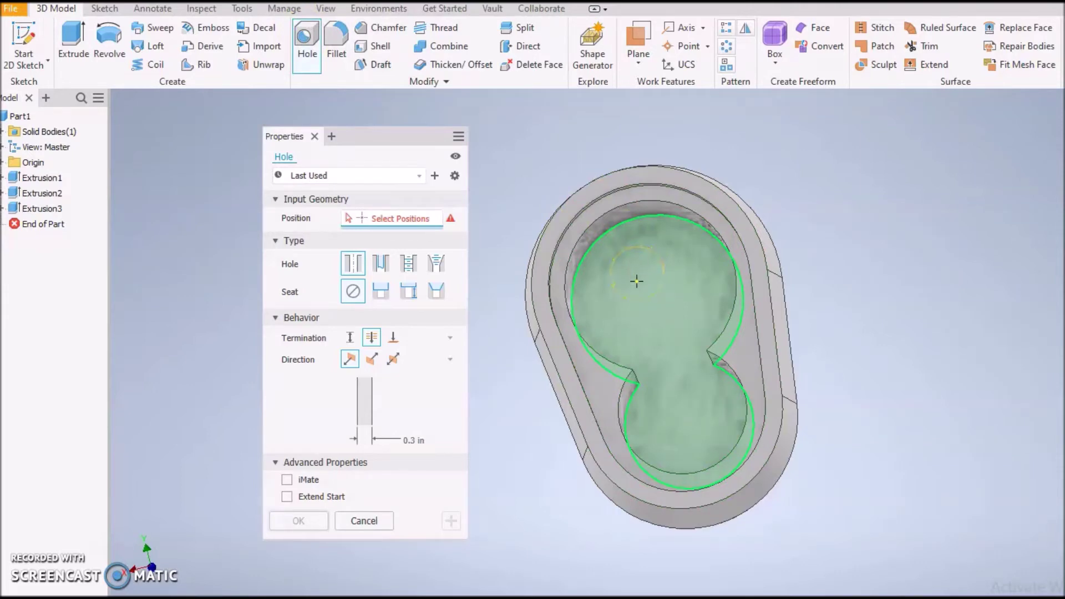
pyautogui.click(645, 287)
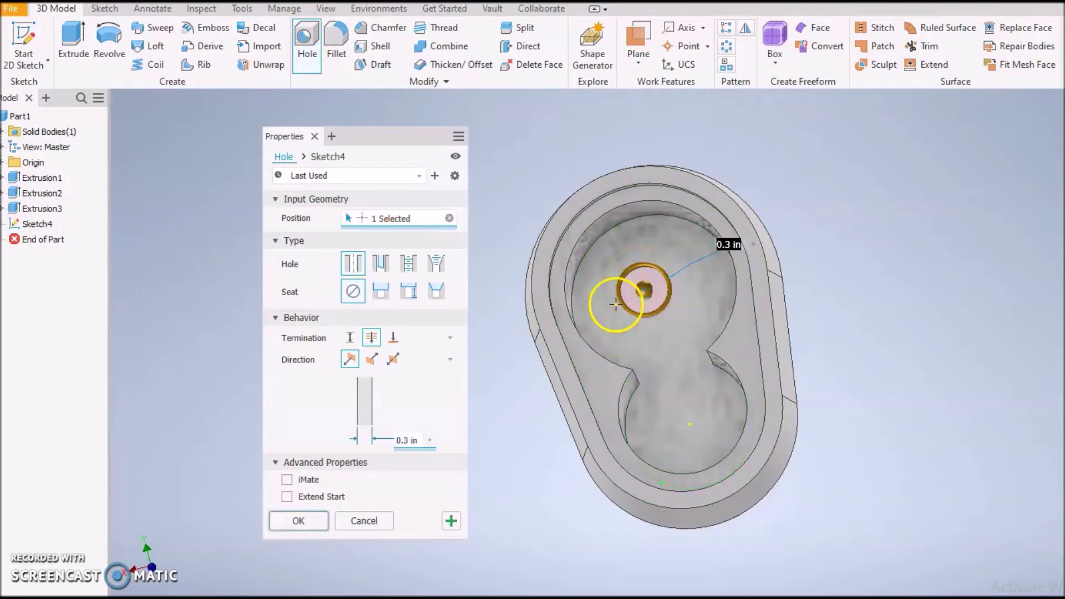
pyautogui.click(616, 226)
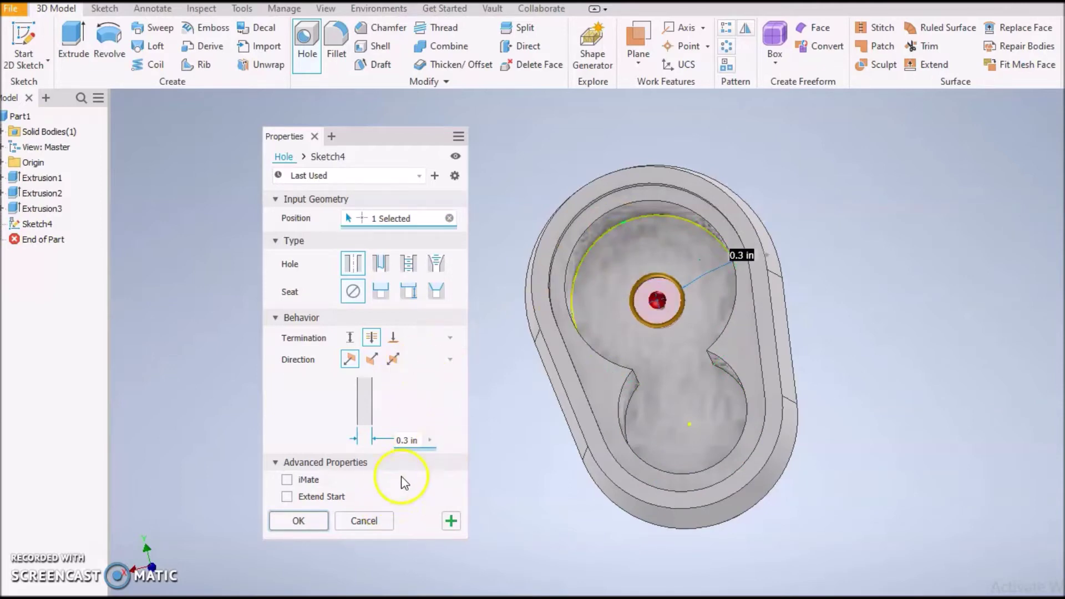
pyautogui.click(756, 254)
pyautogui.press('BackSpace')
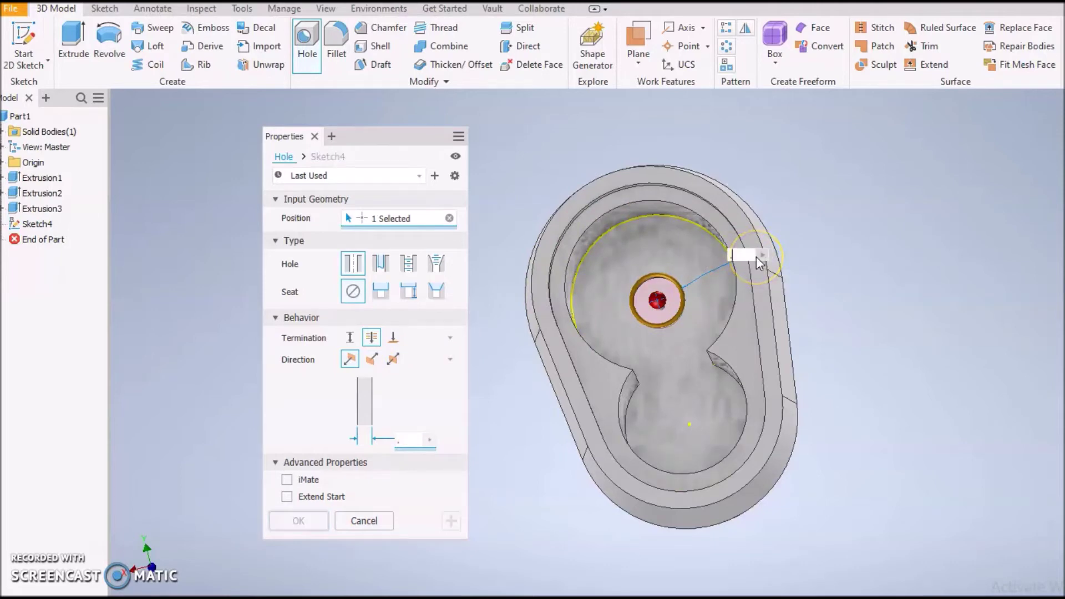
pyautogui.write('.5')
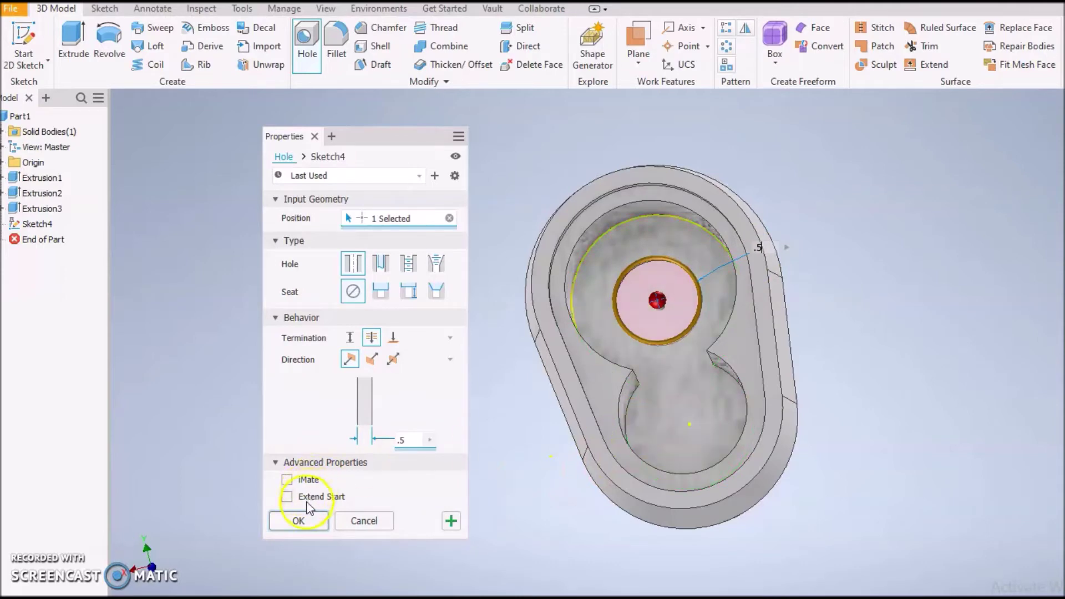
pyautogui.click(305, 520)
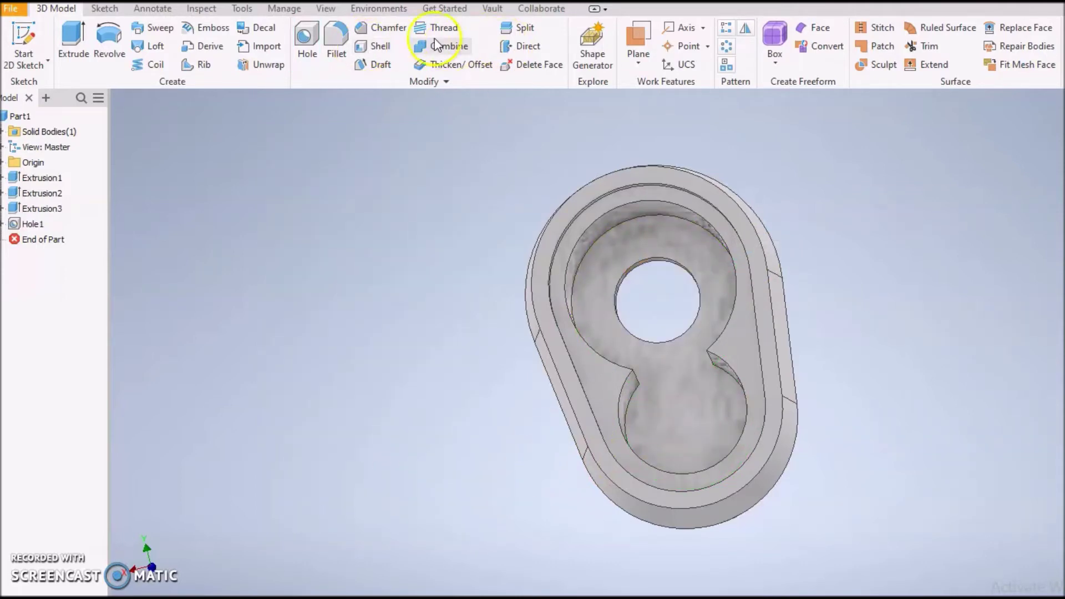
# Add a 0.3 in diameter hole in the pocket's lower lobe.
pyautogui.click(317, 40)
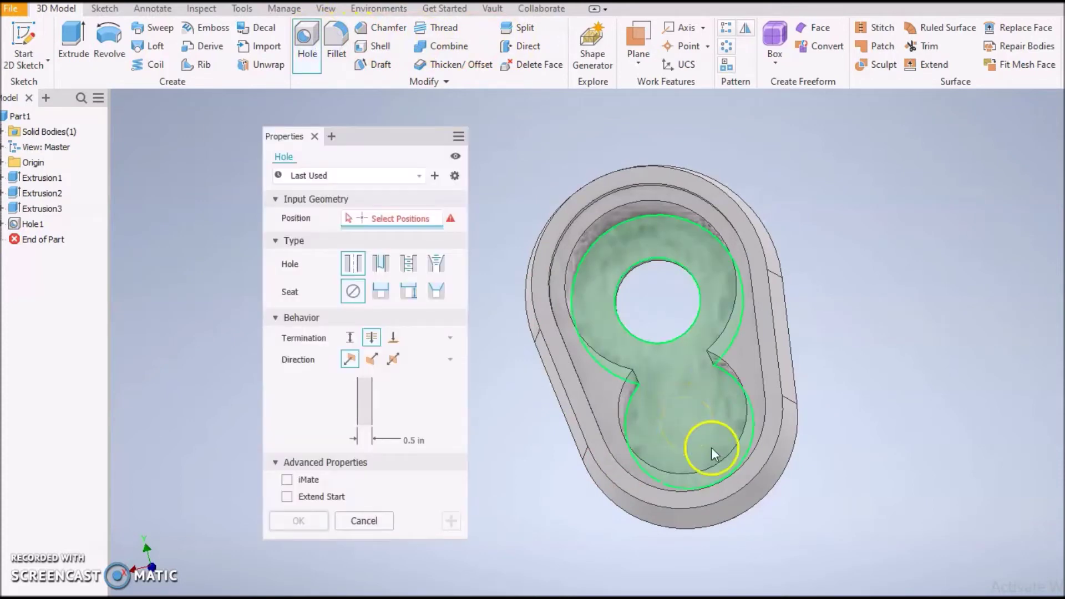
pyautogui.click(680, 427)
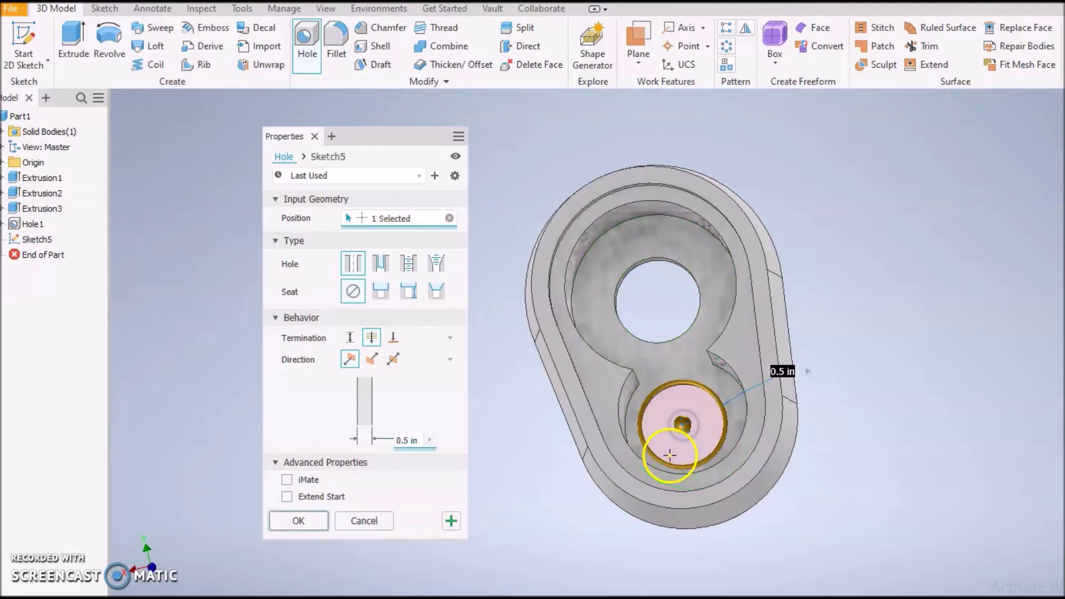
pyautogui.click(421, 441)
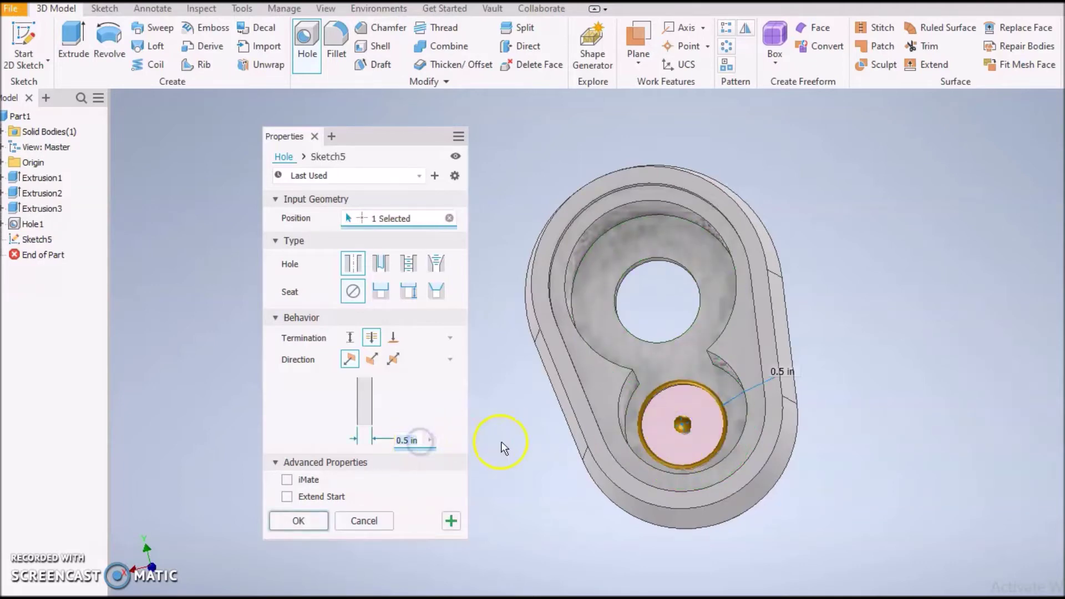
pyautogui.press('BackSpace')
pyautogui.write('.3')
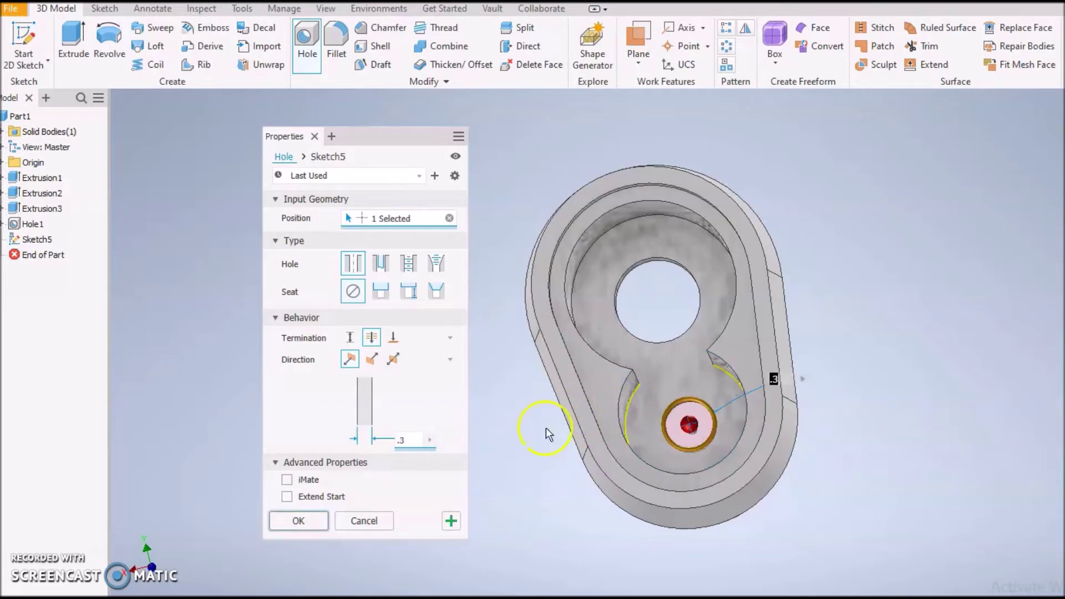
pyautogui.click(306, 519)
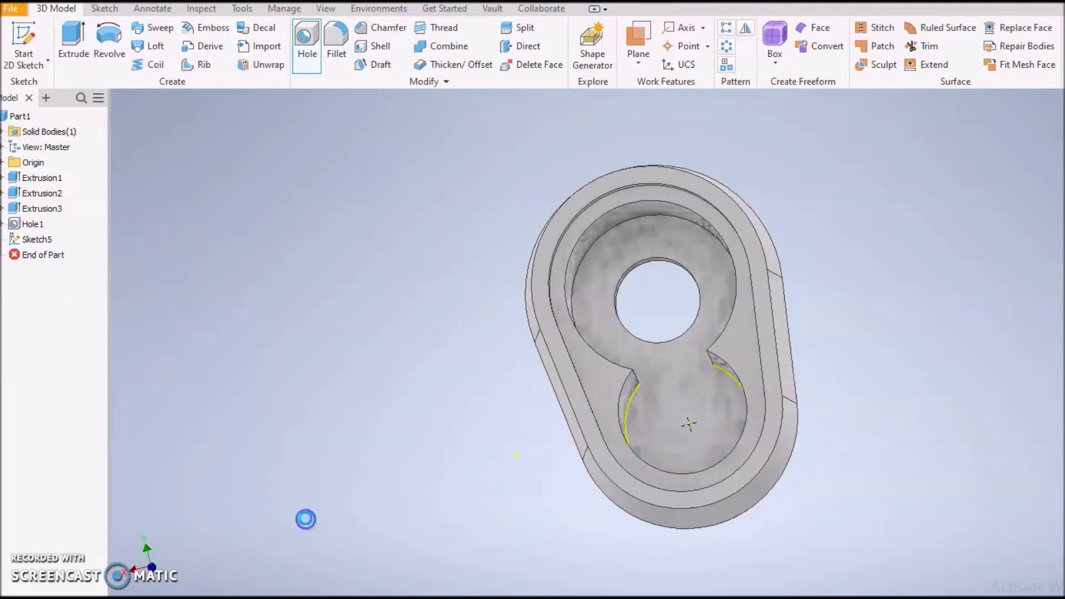
# Create an offset work plane -4 in from the origin XZ Plane.
pyautogui.scroll(-3, 393, 388)
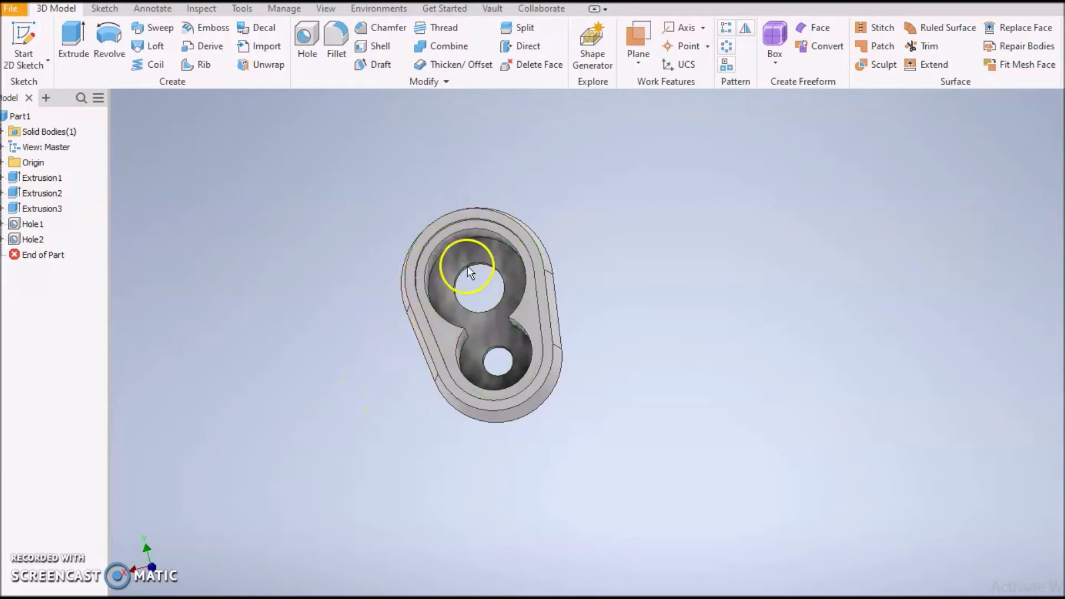
pyautogui.keyDown('shift'); pyautogui.moveTo(516, 344); pyautogui.dragTo(574, 361, button='middle'); pyautogui.keyUp('shift')
pyautogui.click(638, 60)
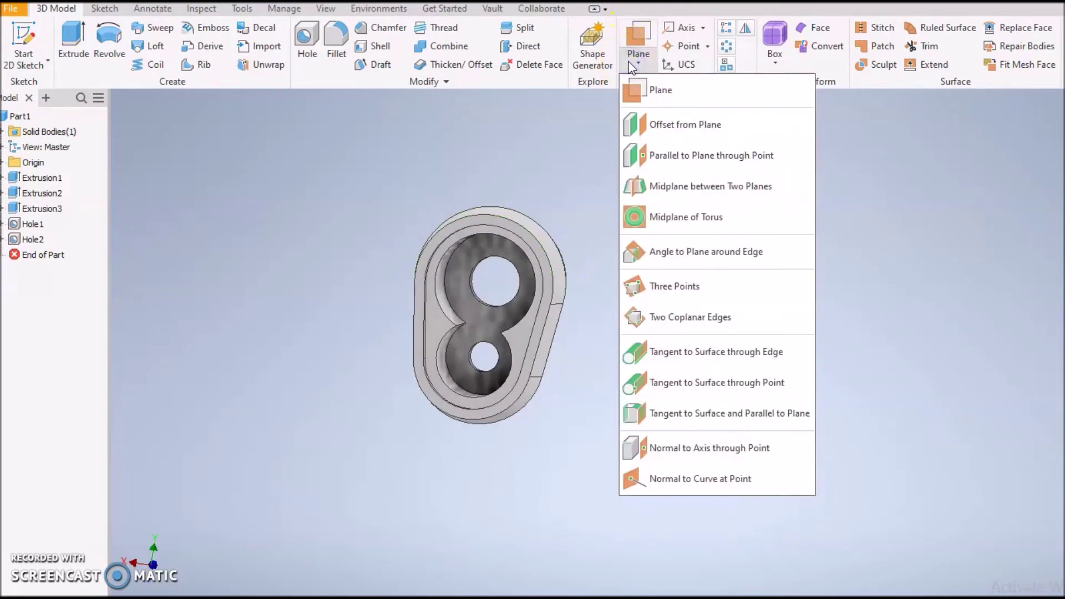
pyautogui.click(658, 125)
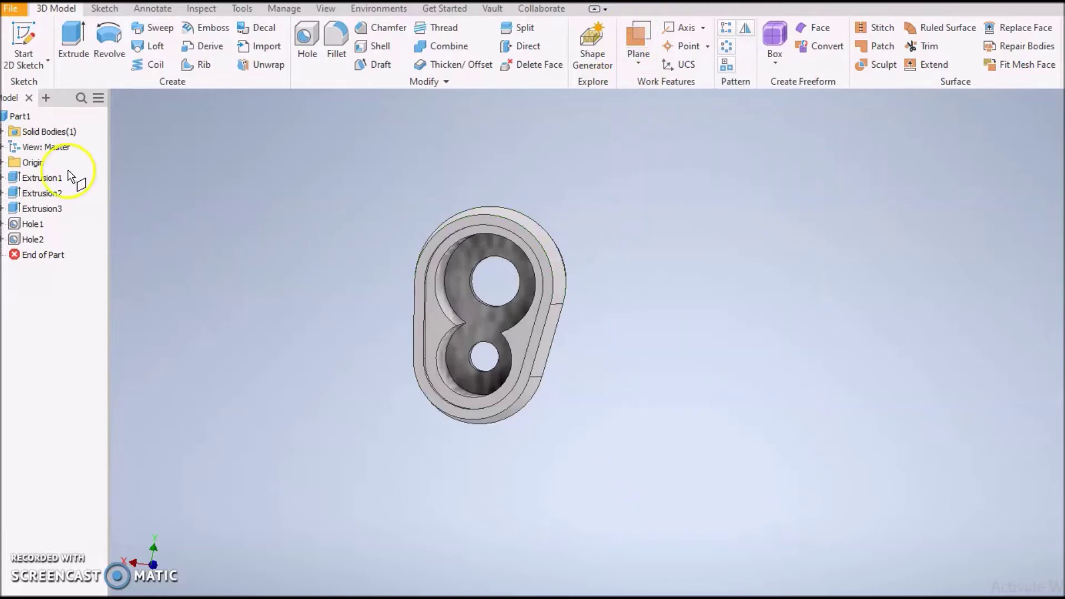
pyautogui.click(3, 163)
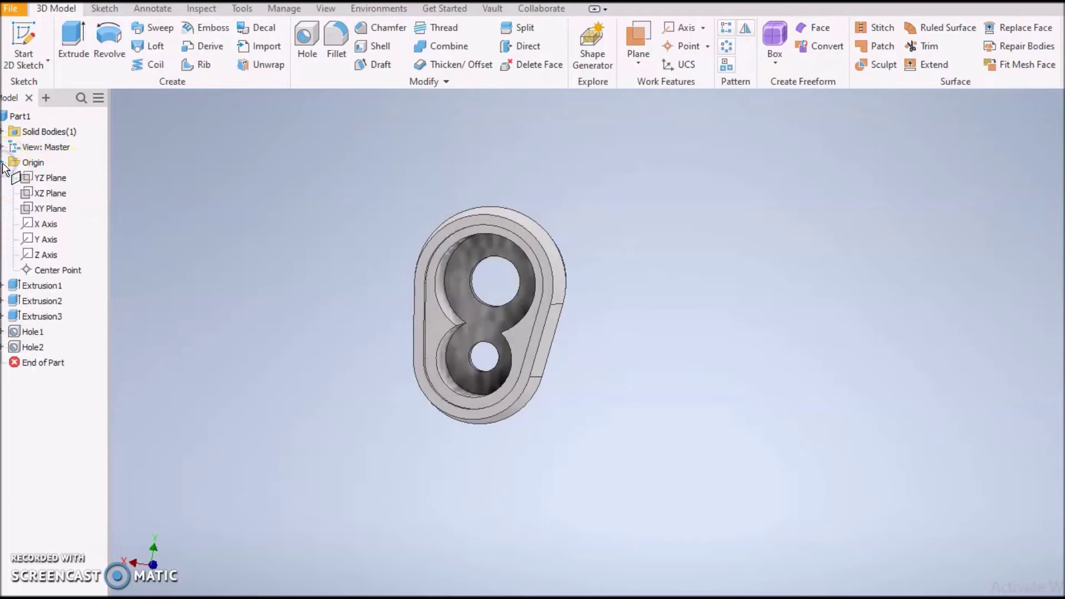
pyautogui.click(29, 195)
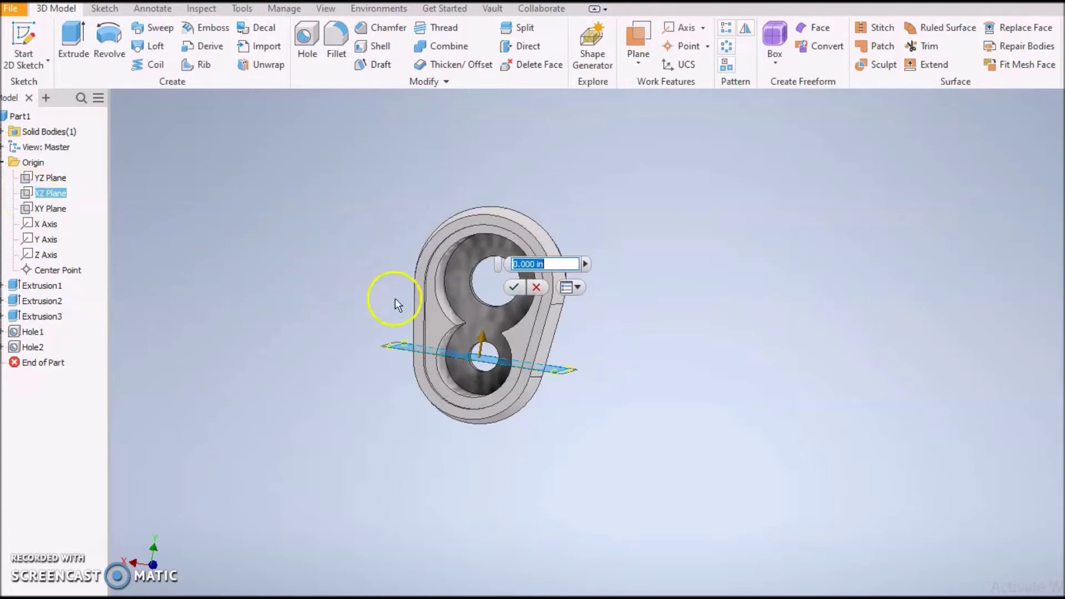
pyautogui.moveTo(483, 335); pyautogui.dragTo(470, 424)
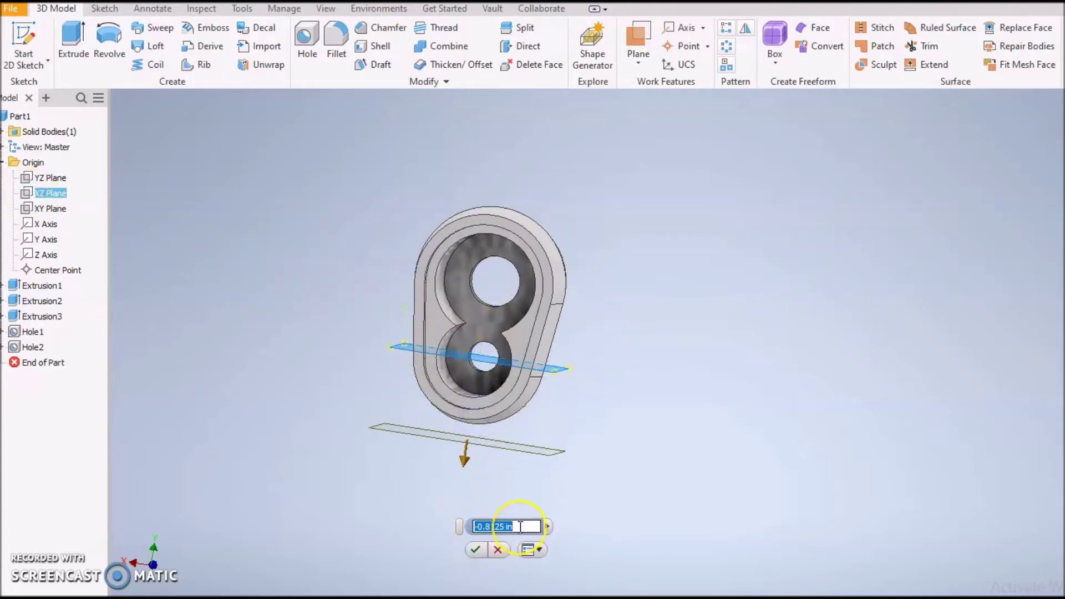
pyautogui.write('-4')
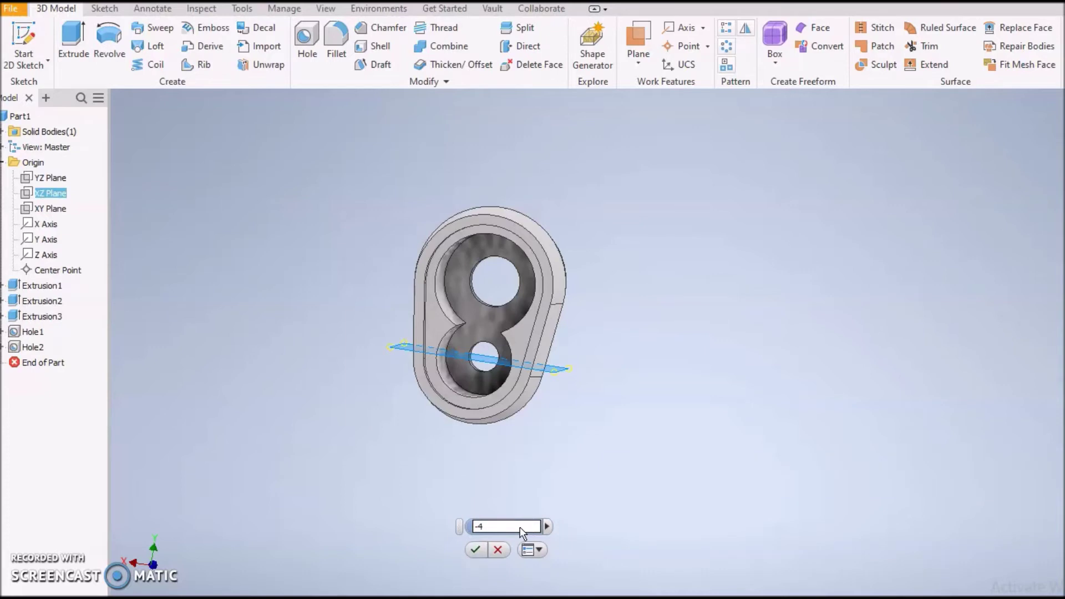
pyautogui.press('Return')
# Pan and orbit the view to bring Work Plane1 into sight.
pyautogui.scroll(-5, 510, 466)
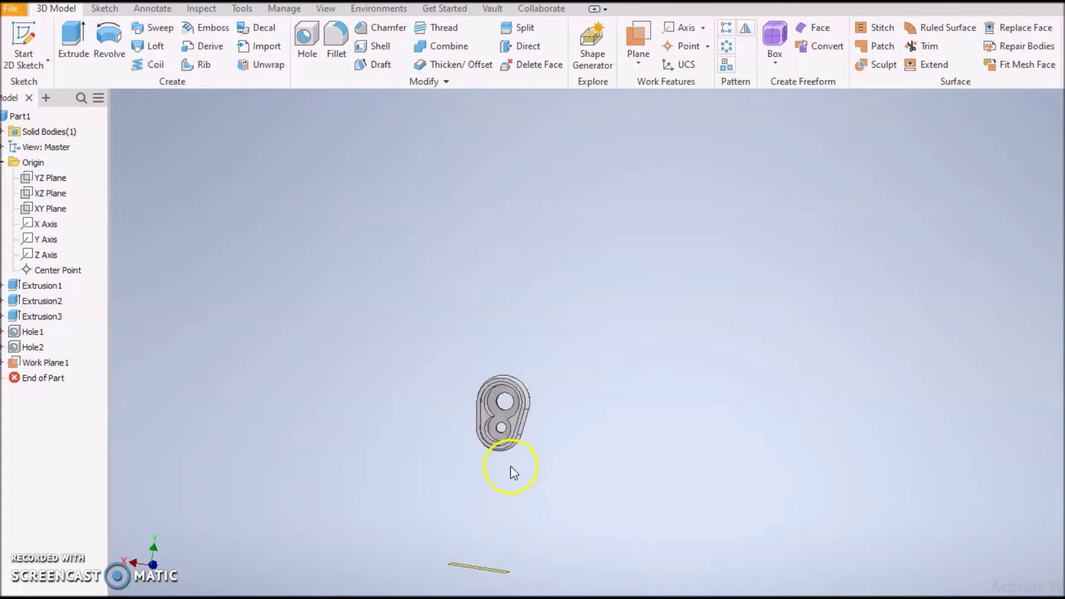
pyautogui.moveTo(510, 466); pyautogui.dragTo(467, 345, button='middle')
pyautogui.scroll(3, 464, 432)
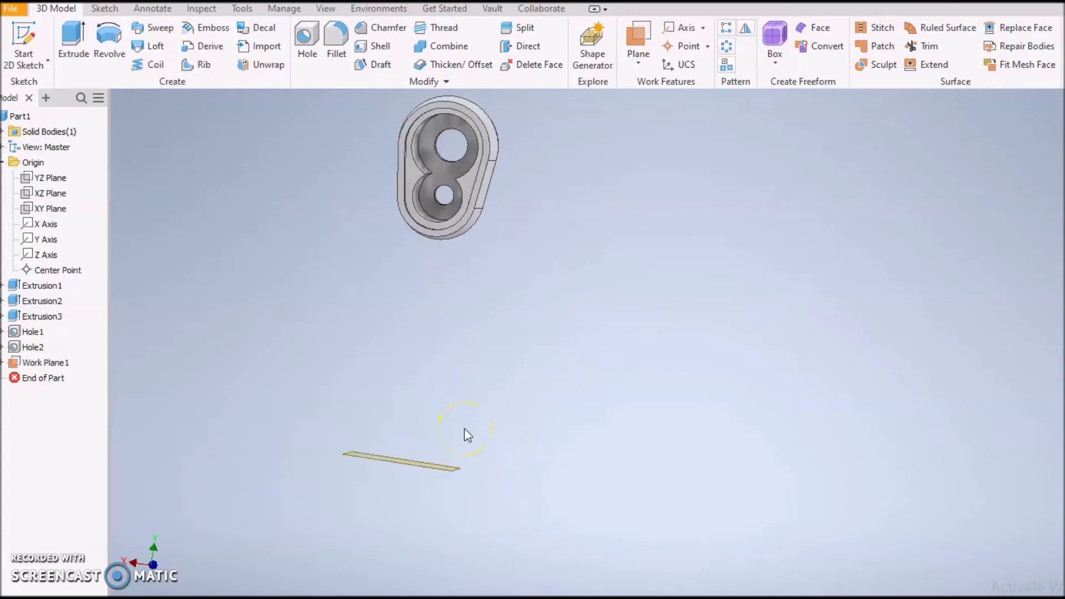
pyautogui.keyDown('shift'); pyautogui.moveTo(455, 457); pyautogui.dragTo(458, 430, button='middle'); pyautogui.keyUp('shift')
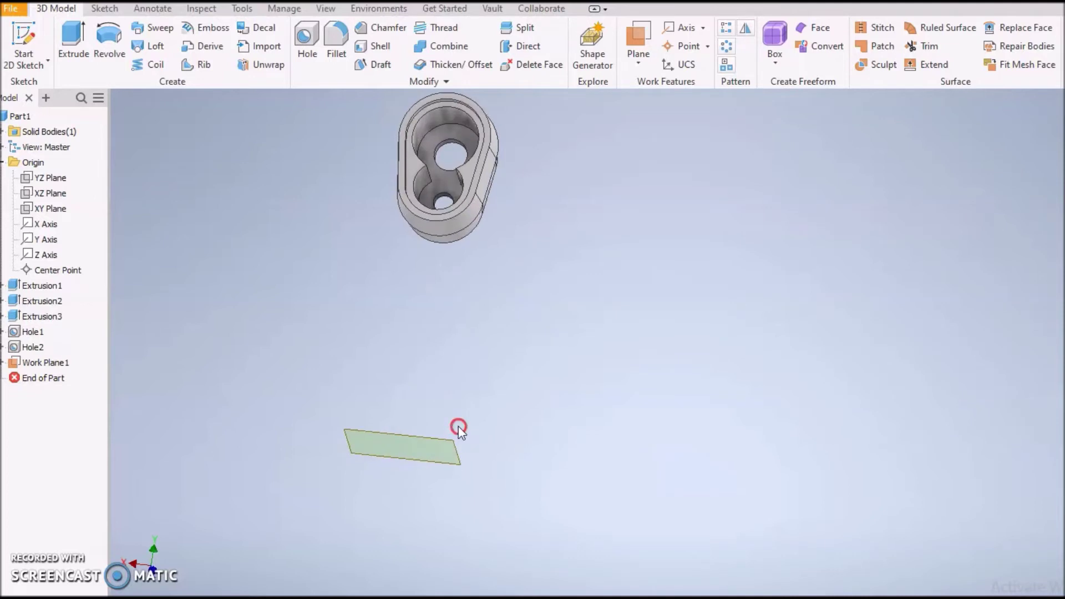
pyautogui.moveTo(416, 435); pyautogui.dragTo(370, 447)
pyautogui.click(388, 446)
# On Work Plane1, sketch a 0.75 in diameter circle at the origin and finish the sketch.
pyautogui.click(412, 439)
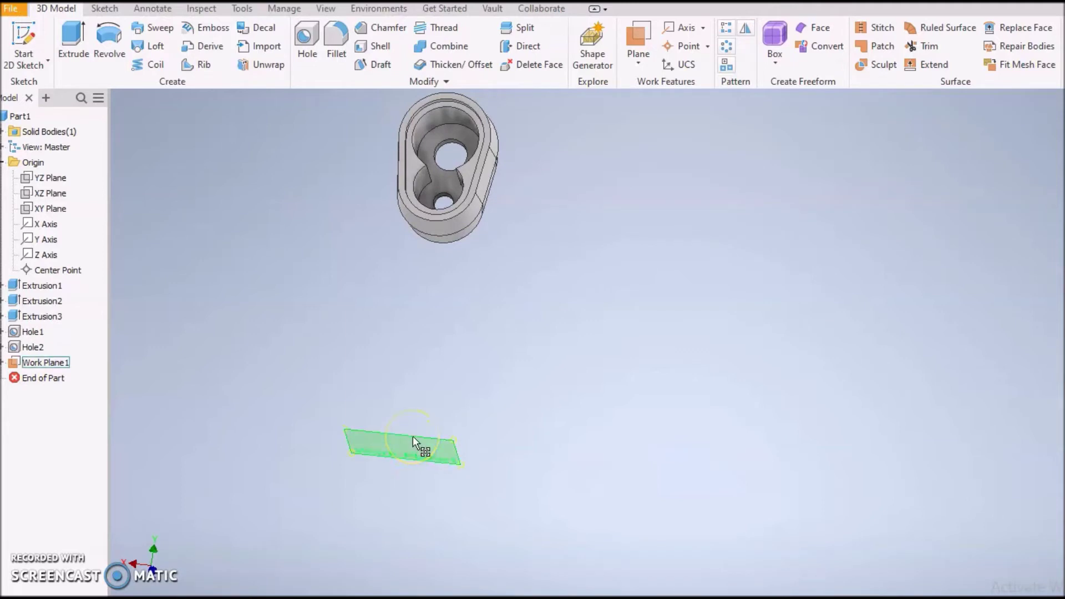
pyautogui.click(412, 438)
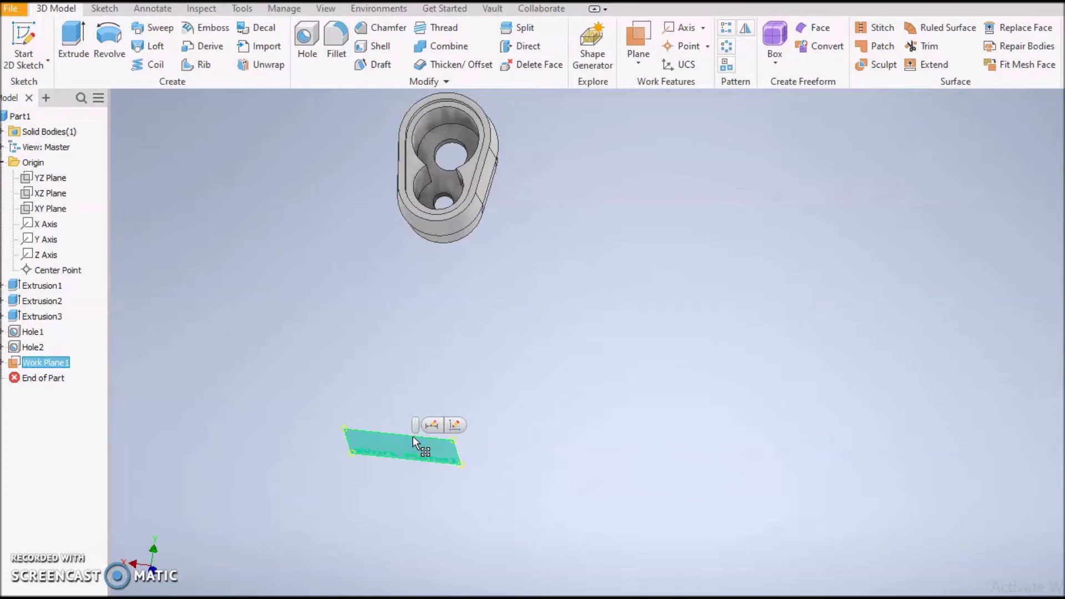
pyautogui.click(450, 432)
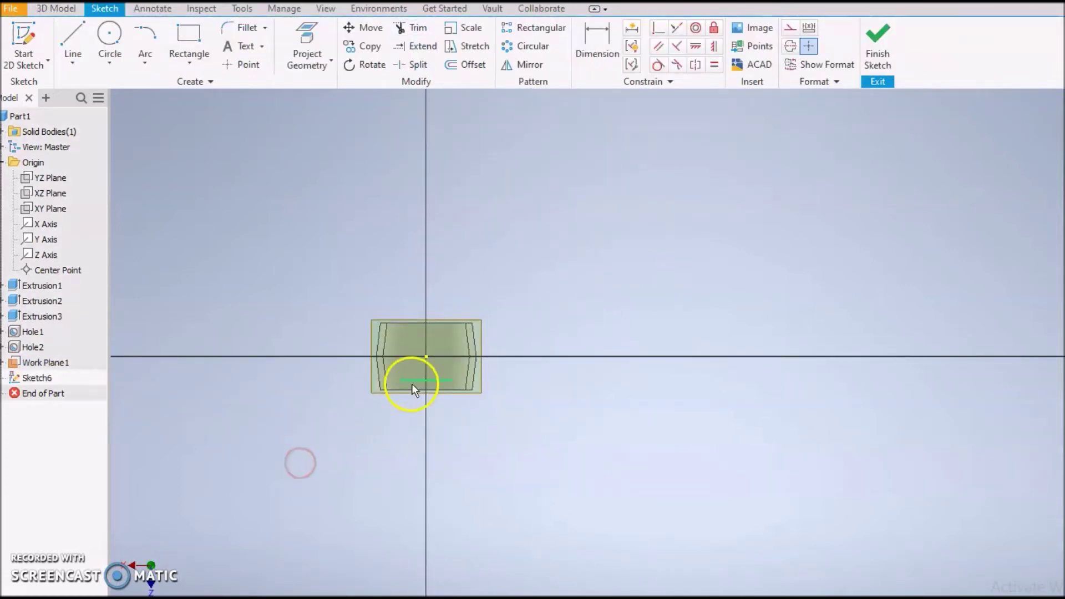
pyautogui.scroll(2, 414, 383)
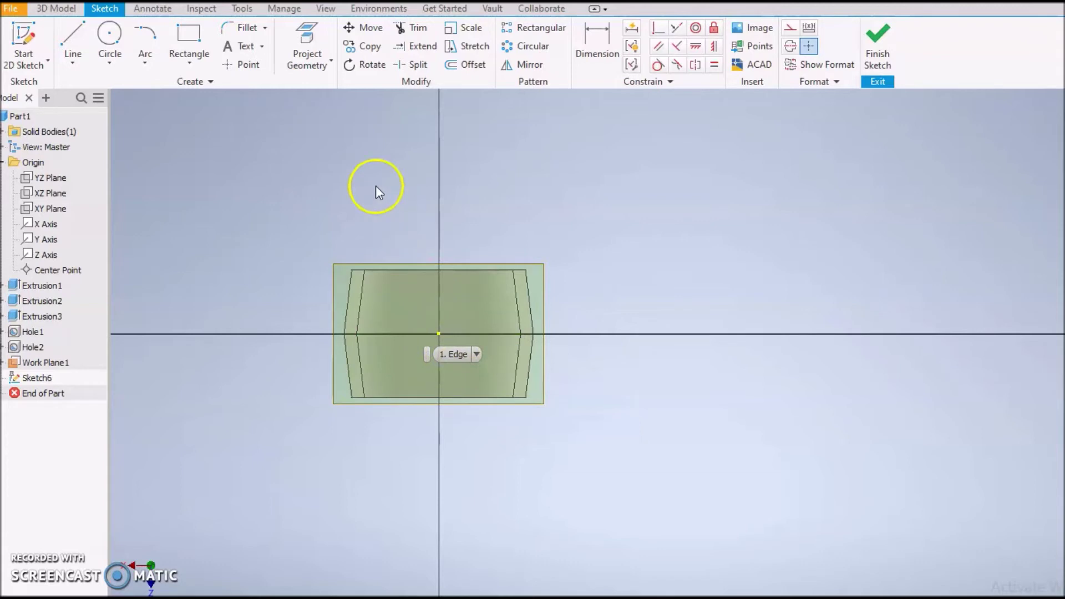
pyautogui.click(109, 39)
pyautogui.click(438, 332)
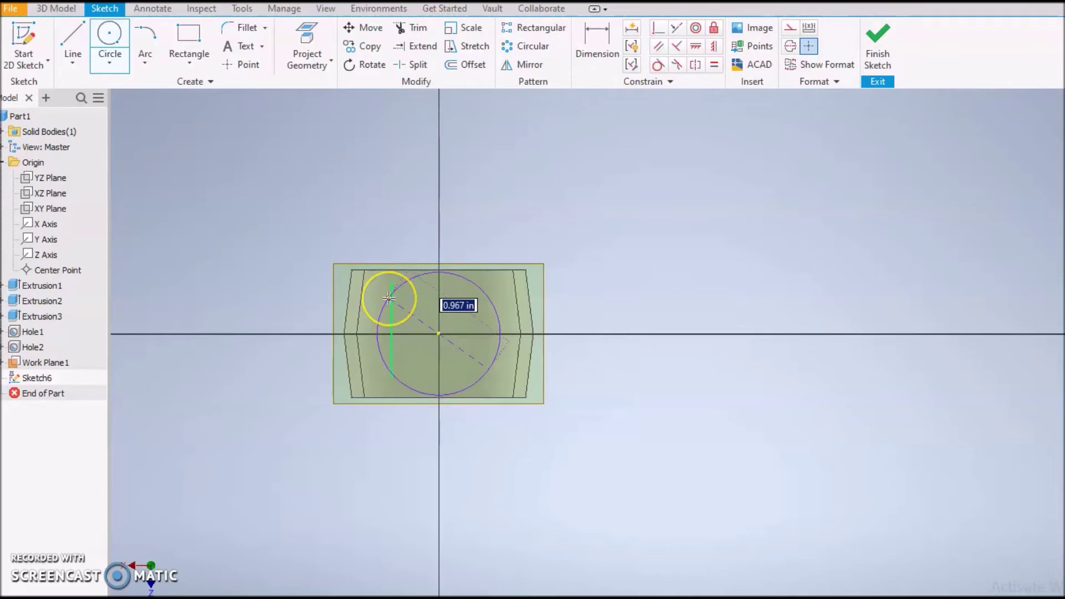
pyautogui.write('.')
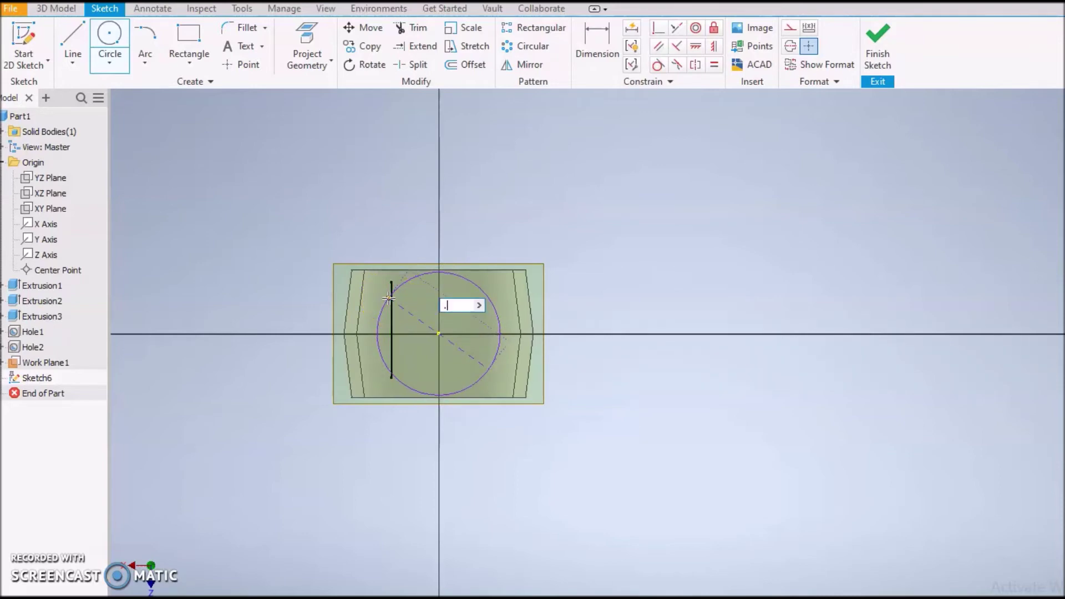
pyautogui.press('Return')
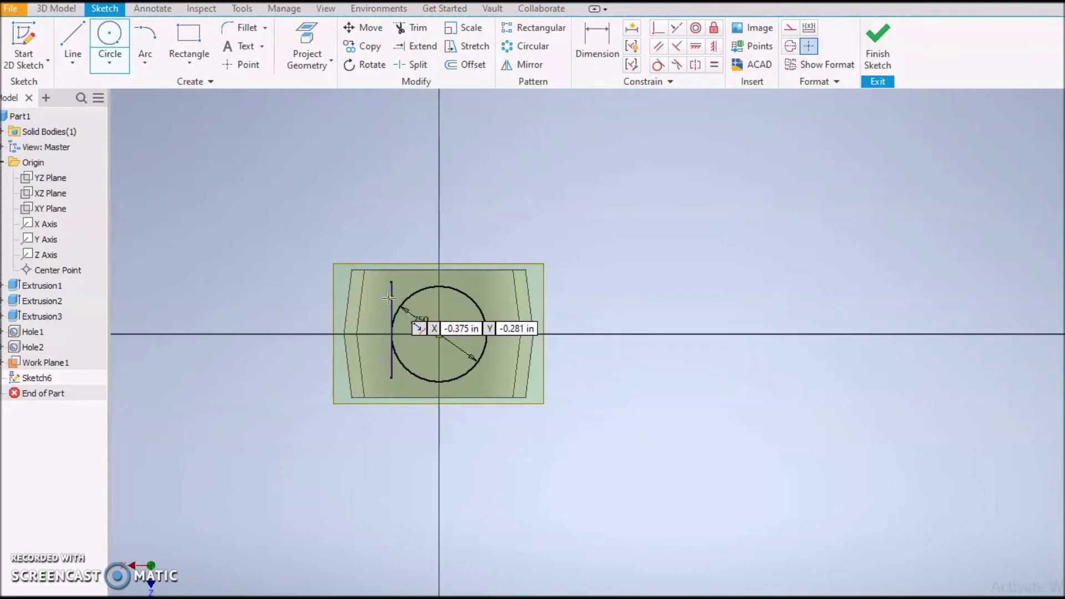
pyautogui.click(877, 56)
pyautogui.click(609, 370)
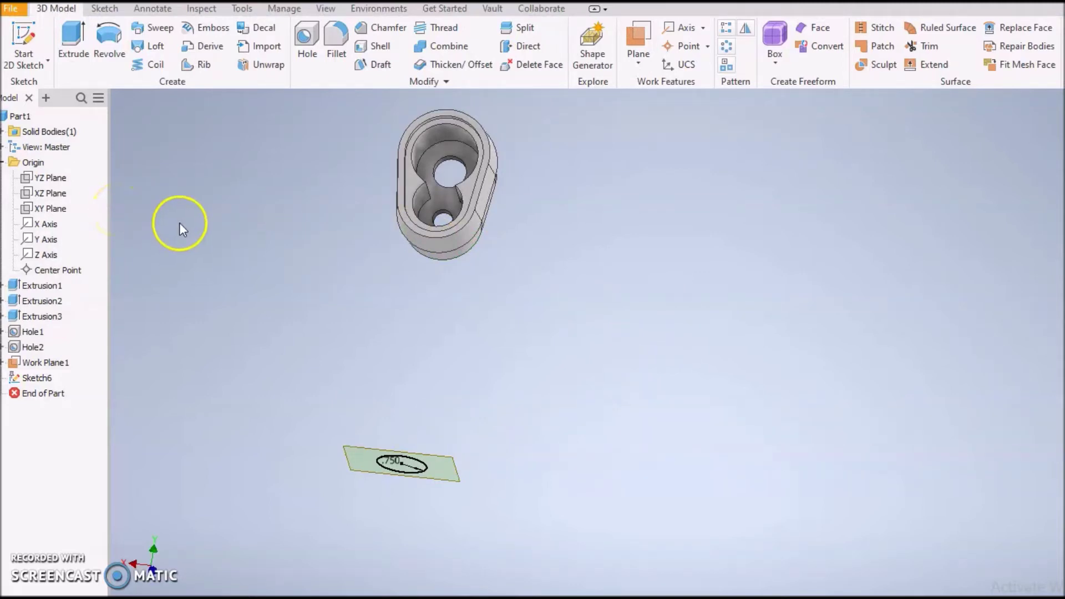
# Extrude the circle upward with extent To Next, forming the handle that meets the head.
pyautogui.click(81, 40)
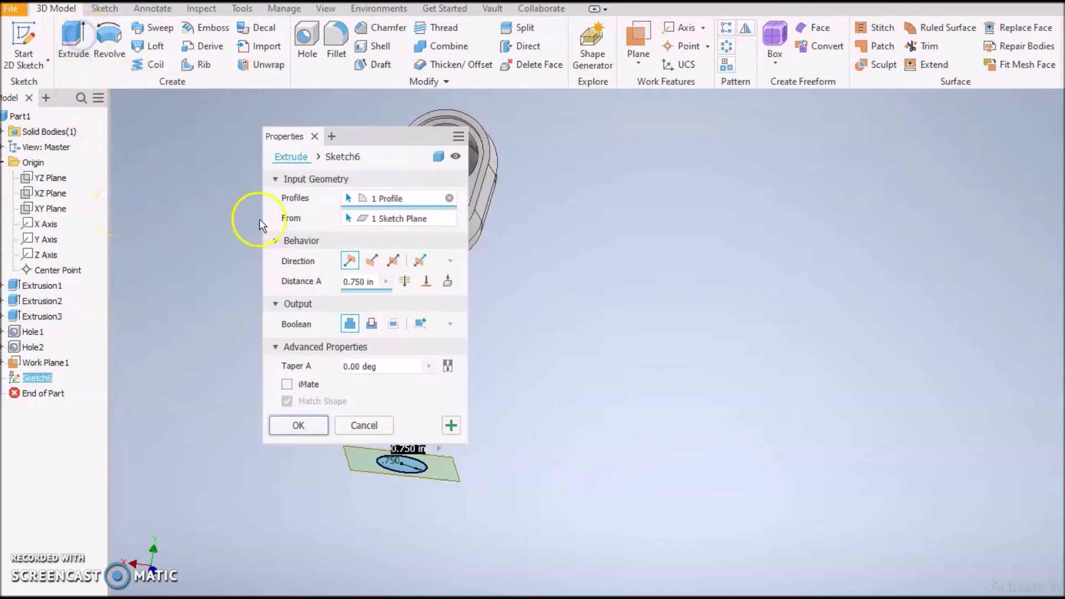
pyautogui.moveTo(398, 149); pyautogui.dragTo(265, 158)
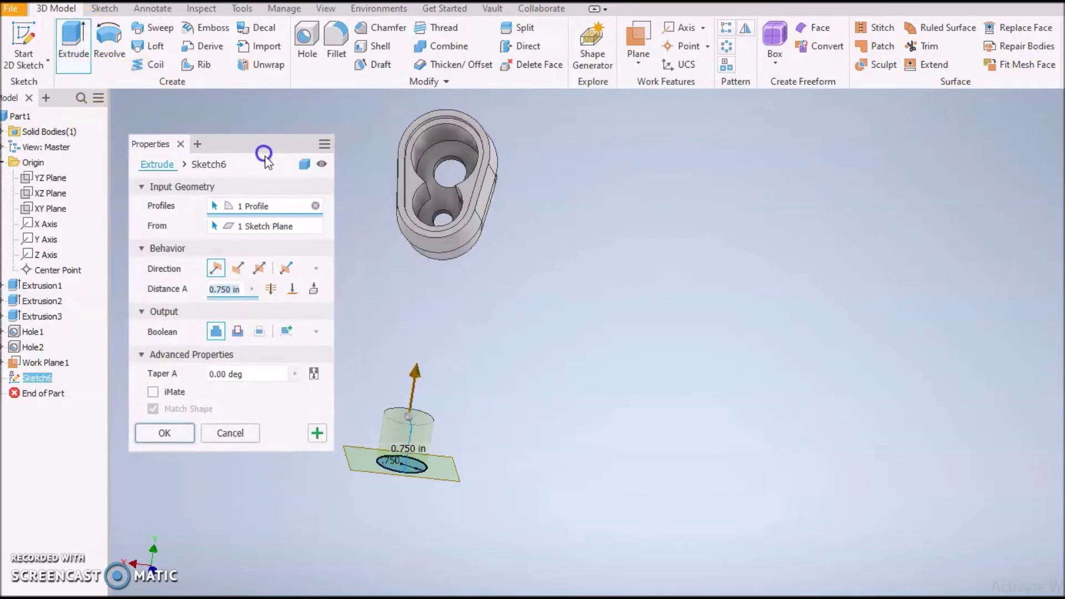
pyautogui.moveTo(421, 369); pyautogui.dragTo(428, 208)
pyautogui.scroll(3, 448, 246)
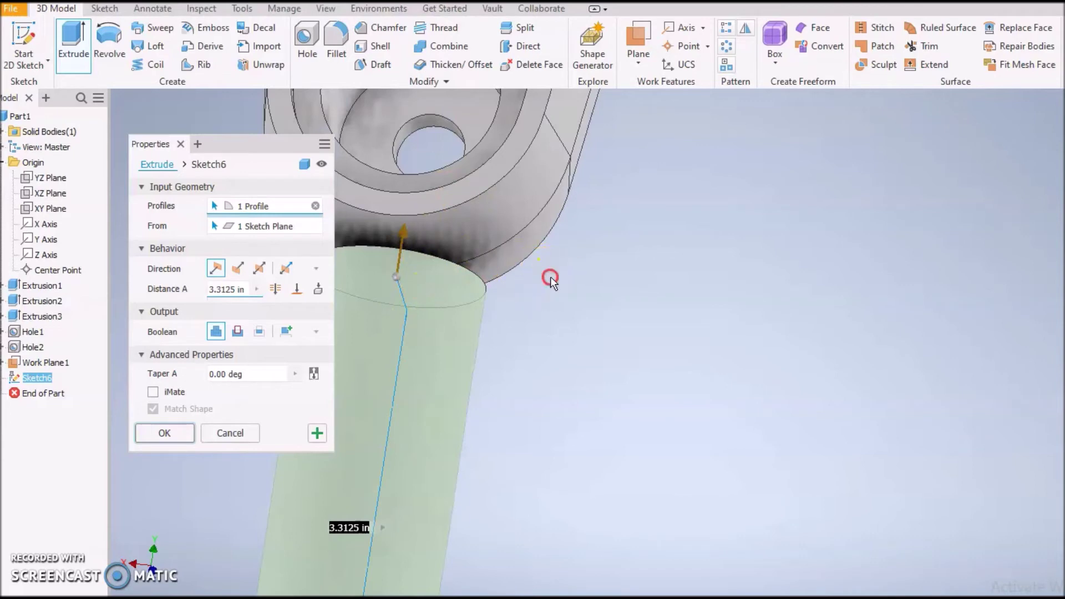
pyautogui.moveTo(550, 276); pyautogui.dragTo(637, 275, button='middle')
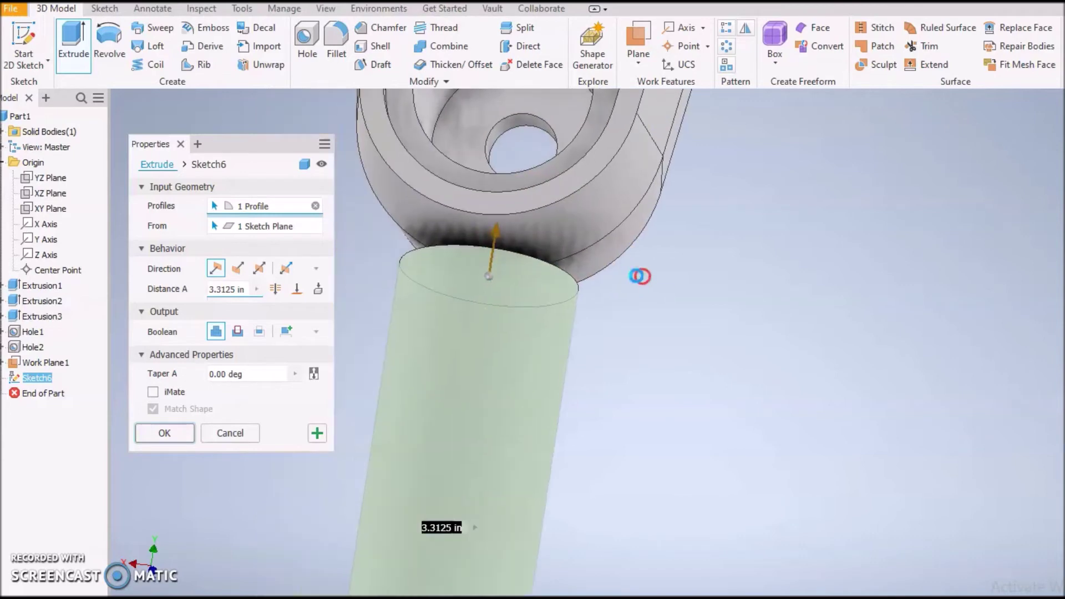
pyautogui.click(320, 292)
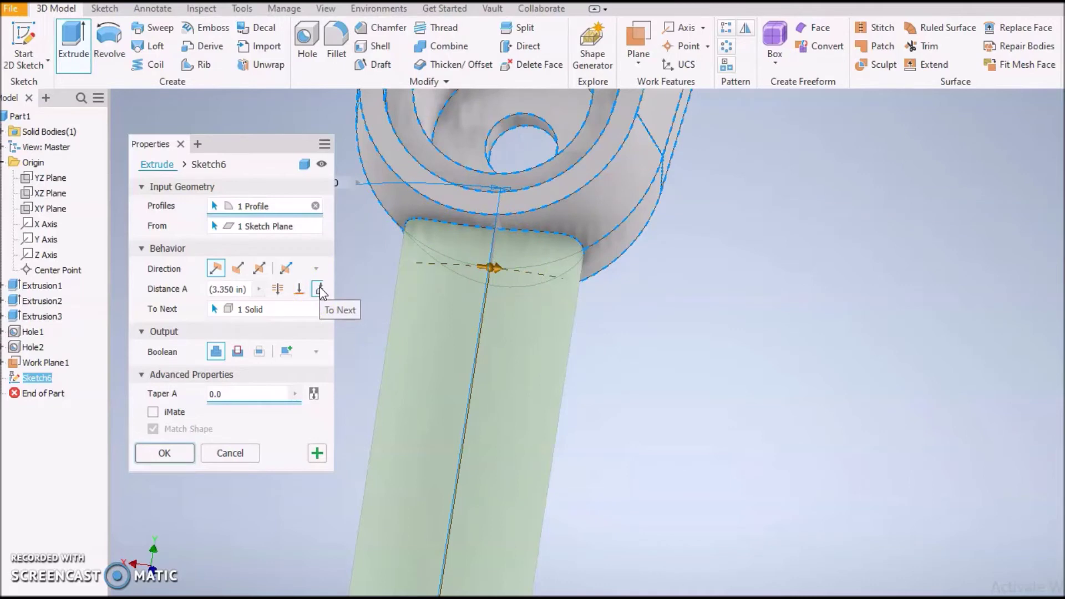
pyautogui.click(165, 453)
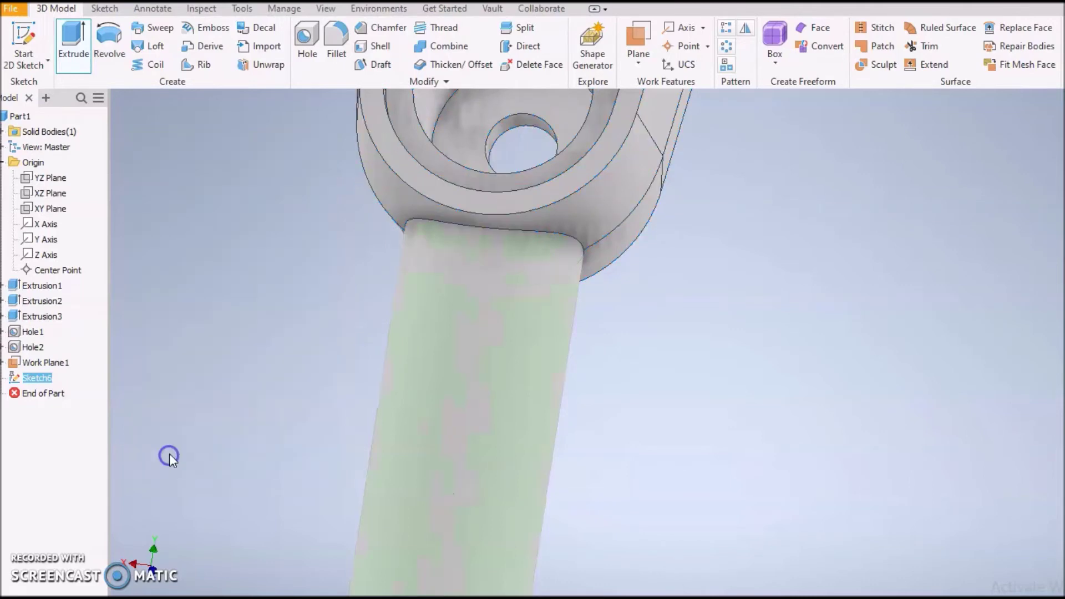
# Turn off Work Plane1's visibility so only the handle and socket head show.
pyautogui.scroll(-5, 243, 432)
pyautogui.moveTo(238, 424); pyautogui.dragTo(364, 240, button='middle')
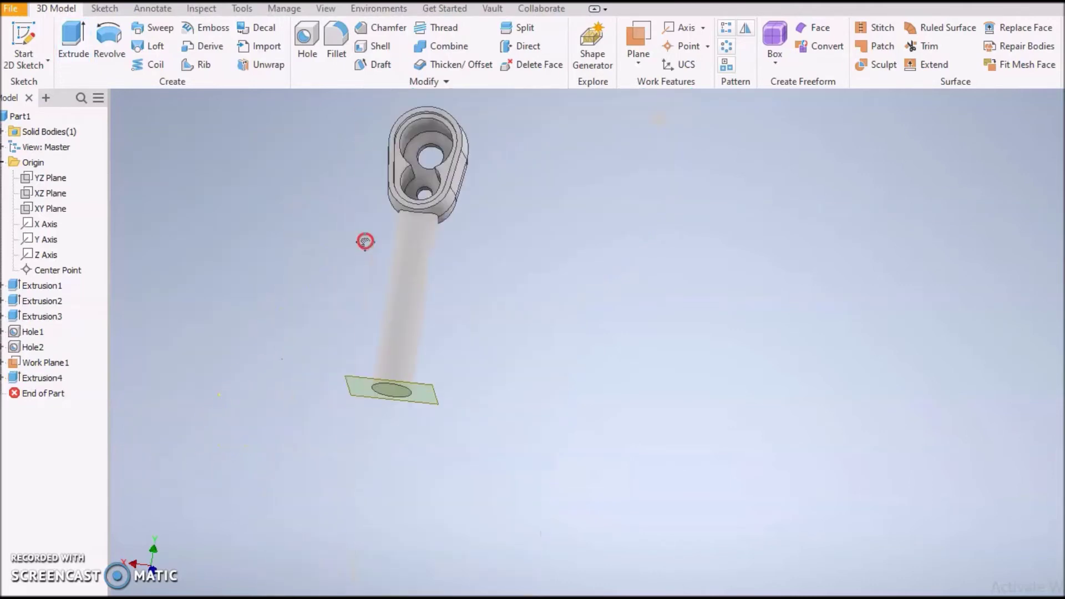
pyautogui.click(431, 389)
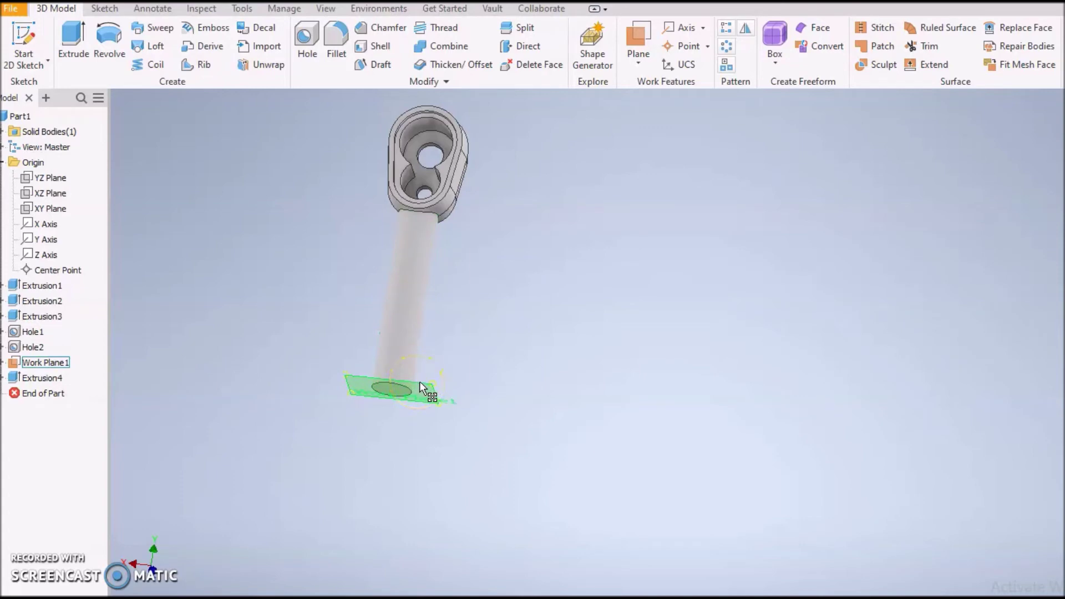
pyautogui.click(419, 383)
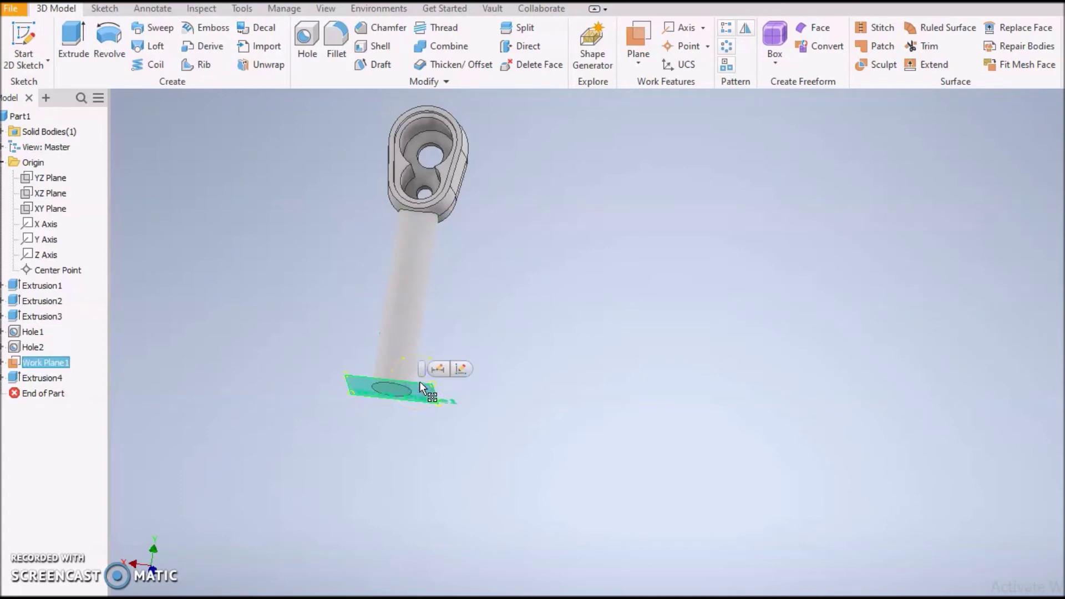
pyautogui.rightClick(420, 383)
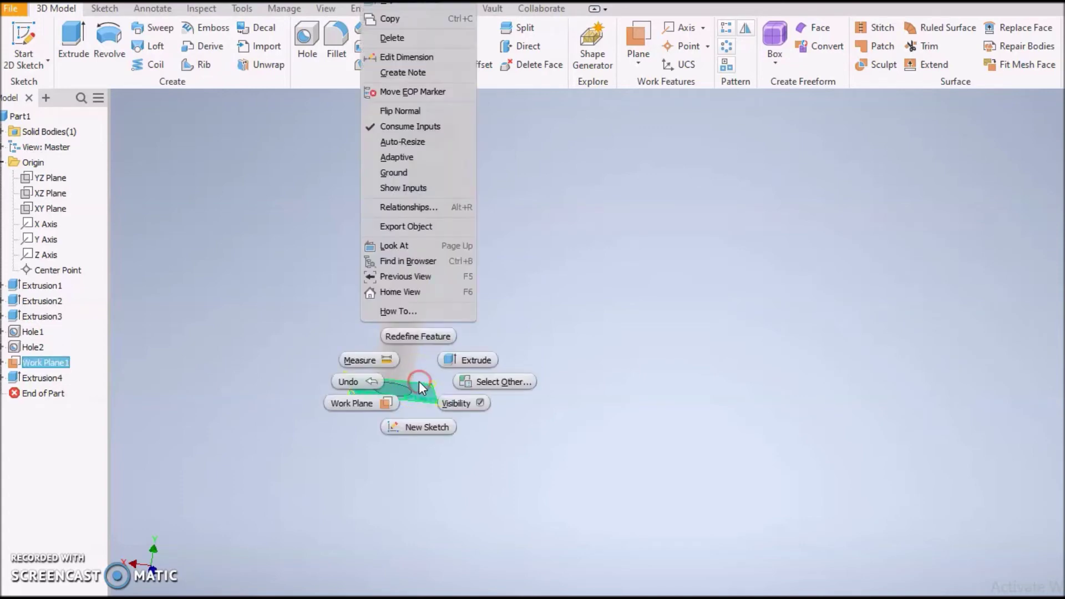
pyautogui.click(479, 409)
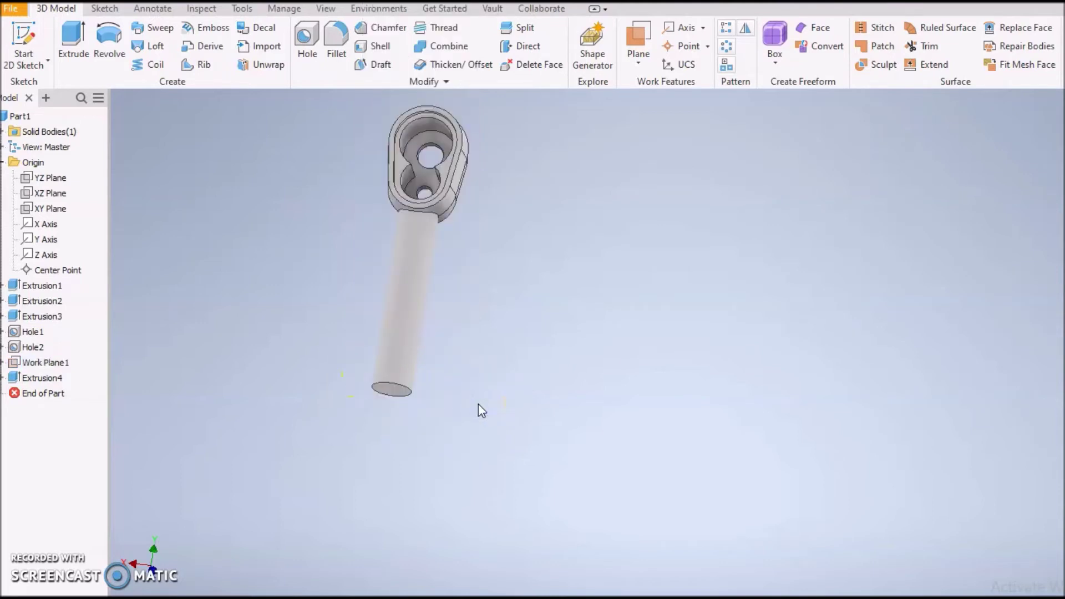
pyautogui.moveTo(433, 385); pyautogui.dragTo(435, 401, button='middle')
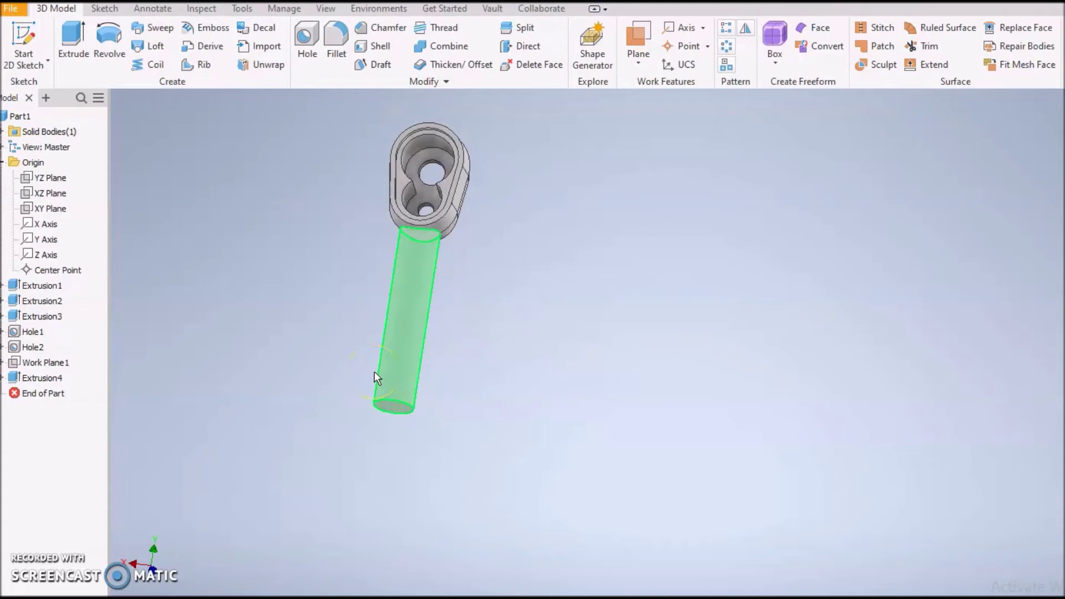
# Start a new sketch on the XY plane.
pyautogui.click(391, 394)
pyautogui.click(390, 294)
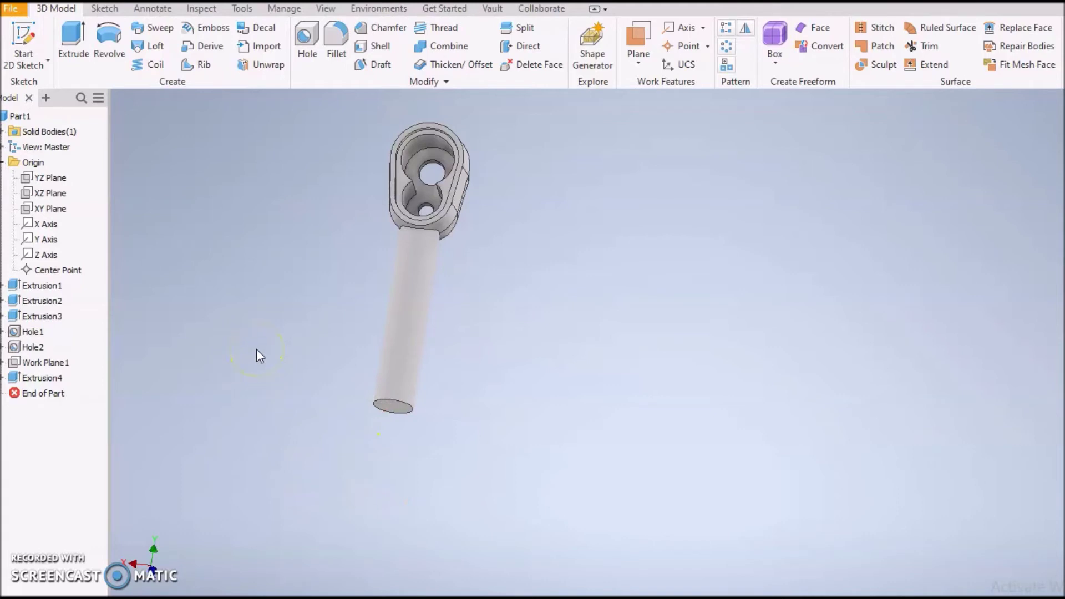
pyautogui.click(46, 210)
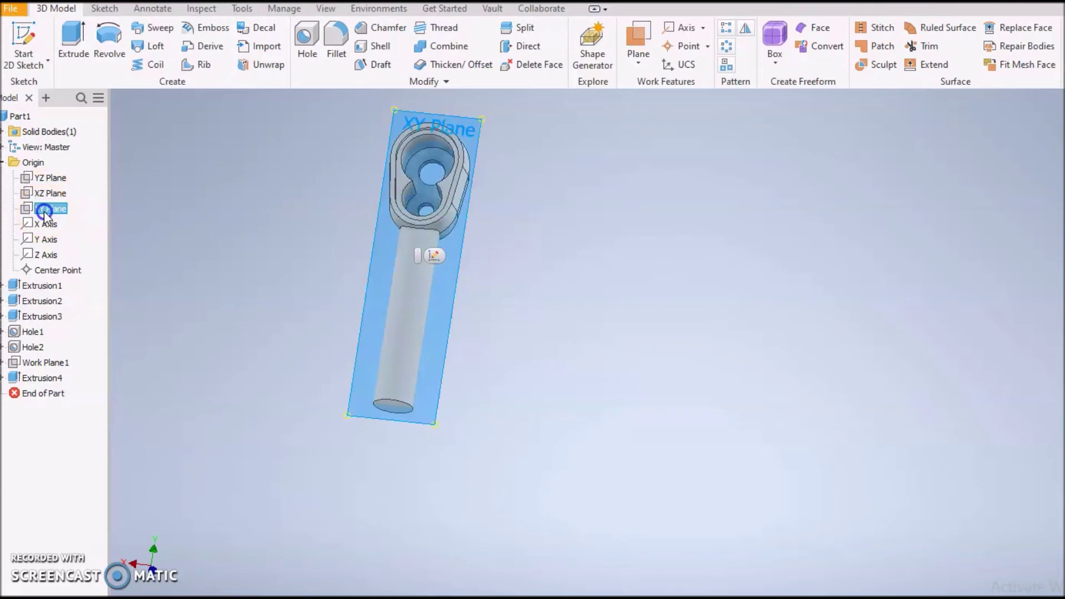
pyautogui.click(434, 256)
pyautogui.press('c')
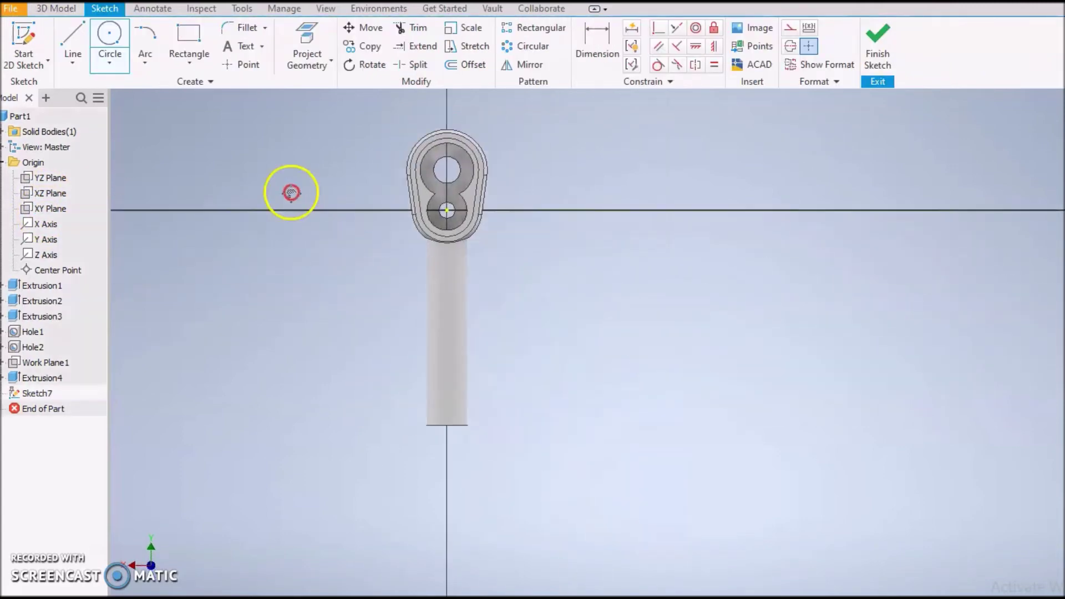
pyautogui.moveTo(535, 352); pyautogui.dragTo(450, 276, button='middle')
pyautogui.press('Escape')
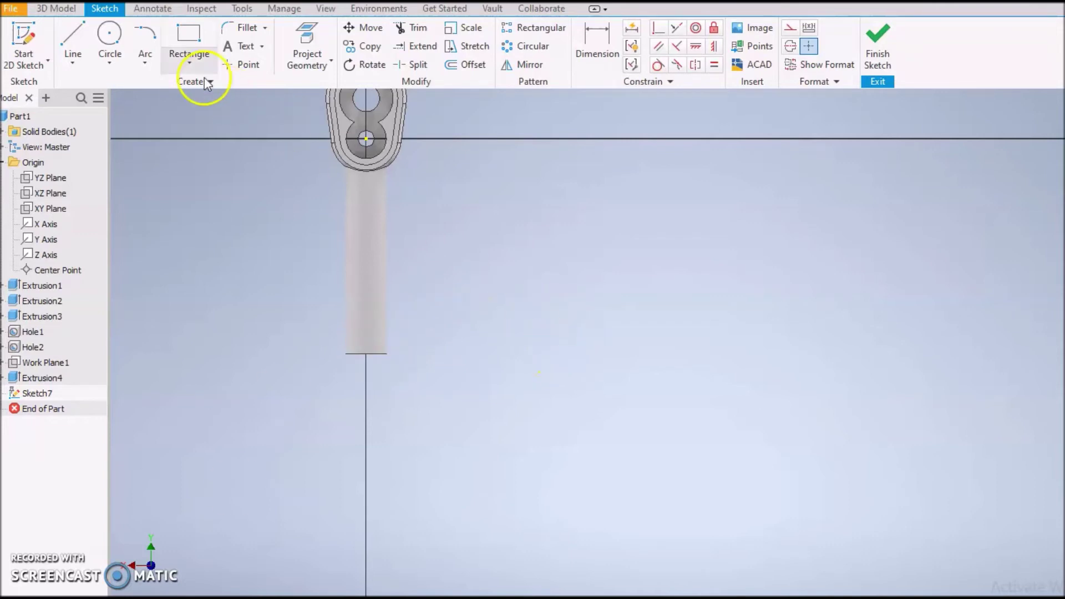
# Draw a 1 by 4 in two-corner rectangle to the right of the handle.
pyautogui.click(195, 35)
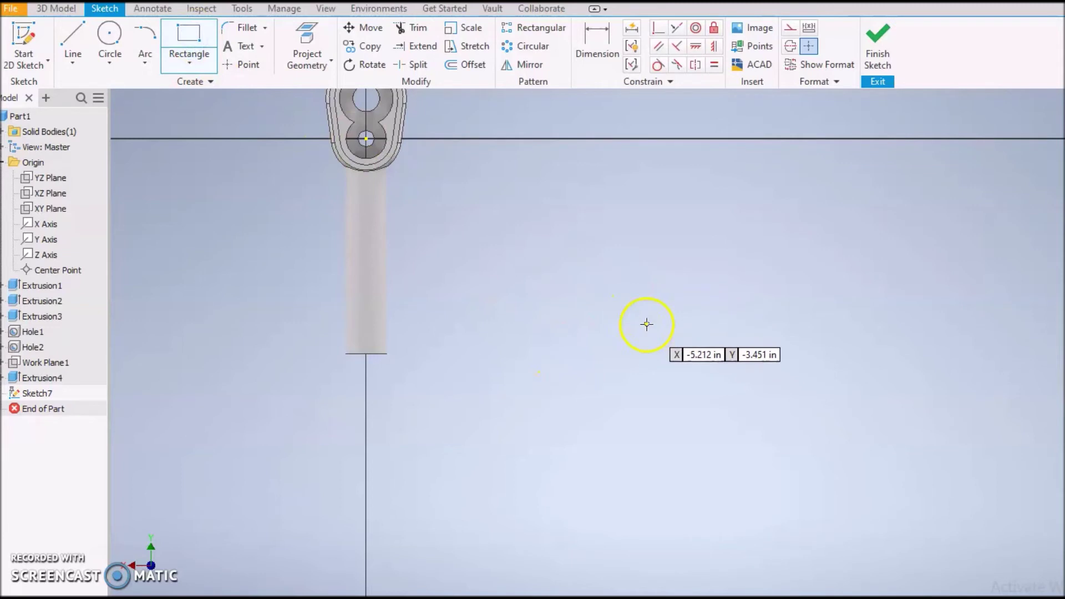
pyautogui.click(606, 296)
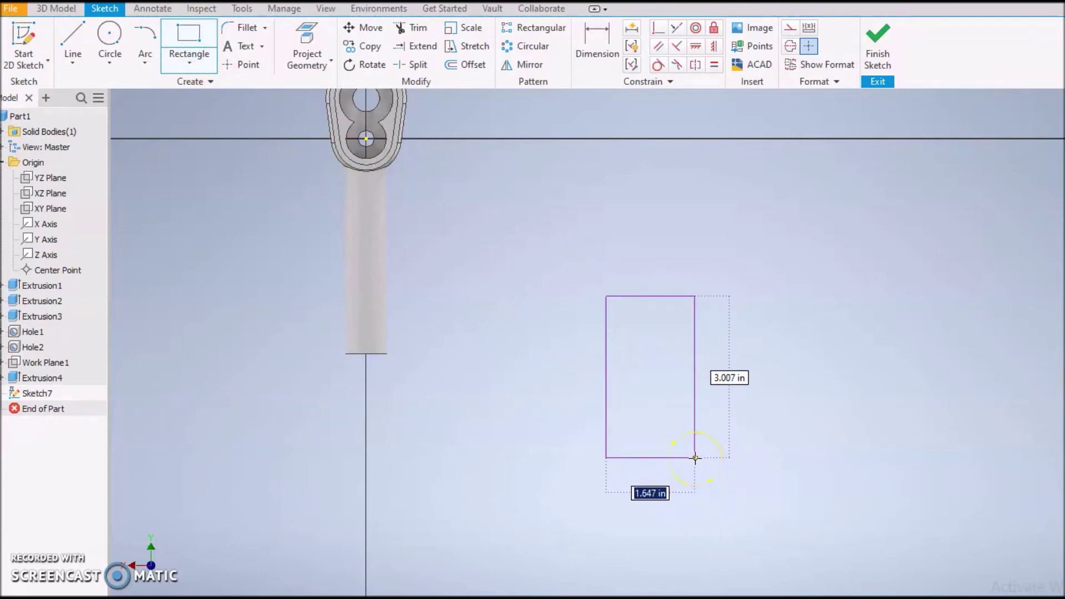
pyautogui.press('Tab')
pyautogui.press('Tab')
pyautogui.press('Tab')
pyautogui.press('Tab')
pyautogui.write('1')
pyautogui.press('Tab')
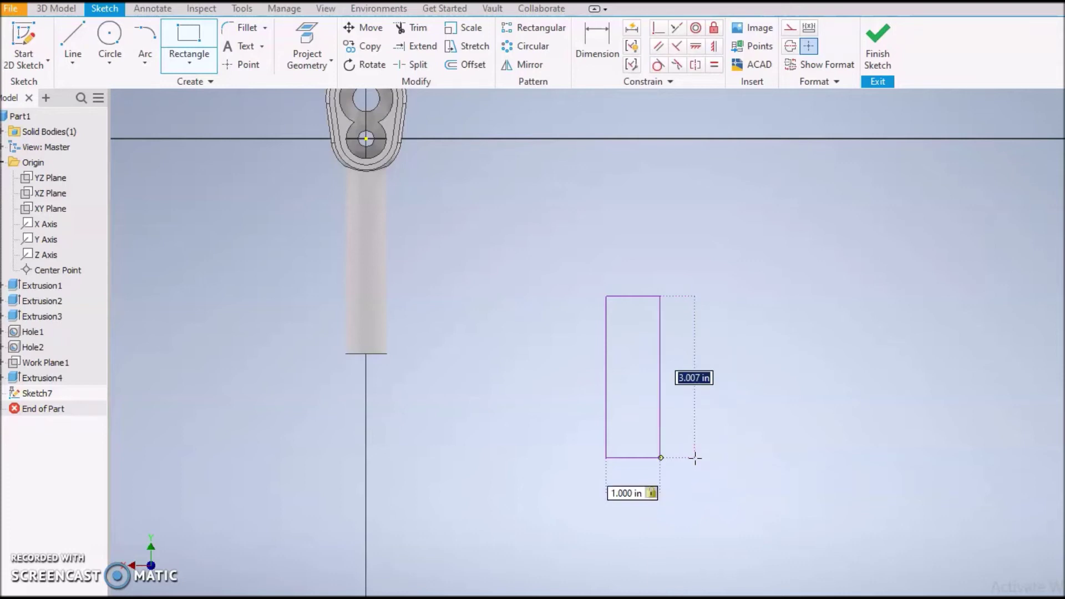
pyautogui.write('4')
pyautogui.press('Tab')
pyautogui.press('Return')
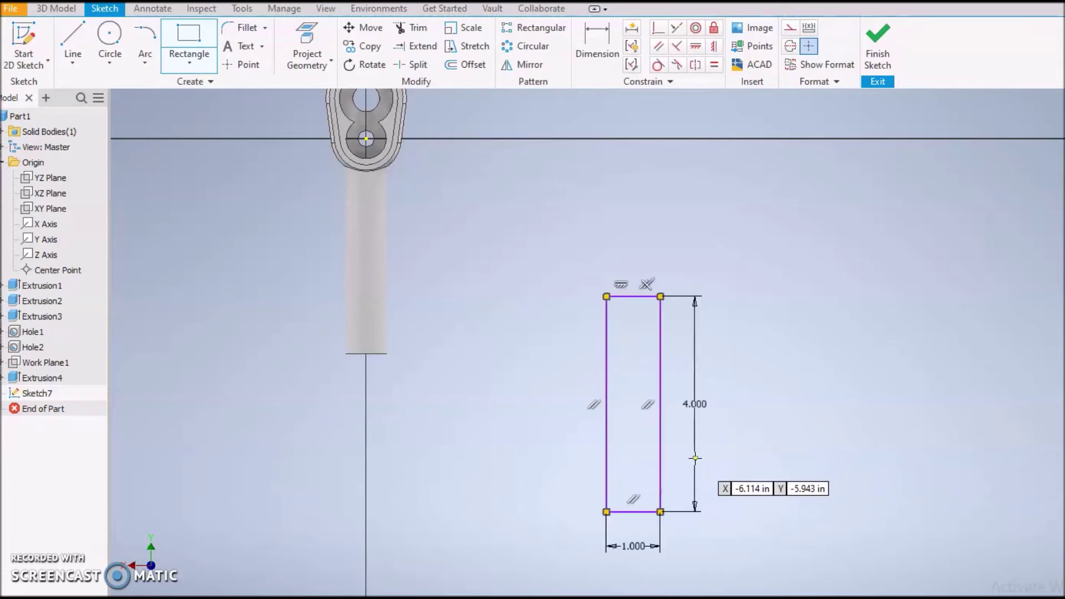
pyautogui.moveTo(741, 328); pyautogui.dragTo(725, 410, button='middle')
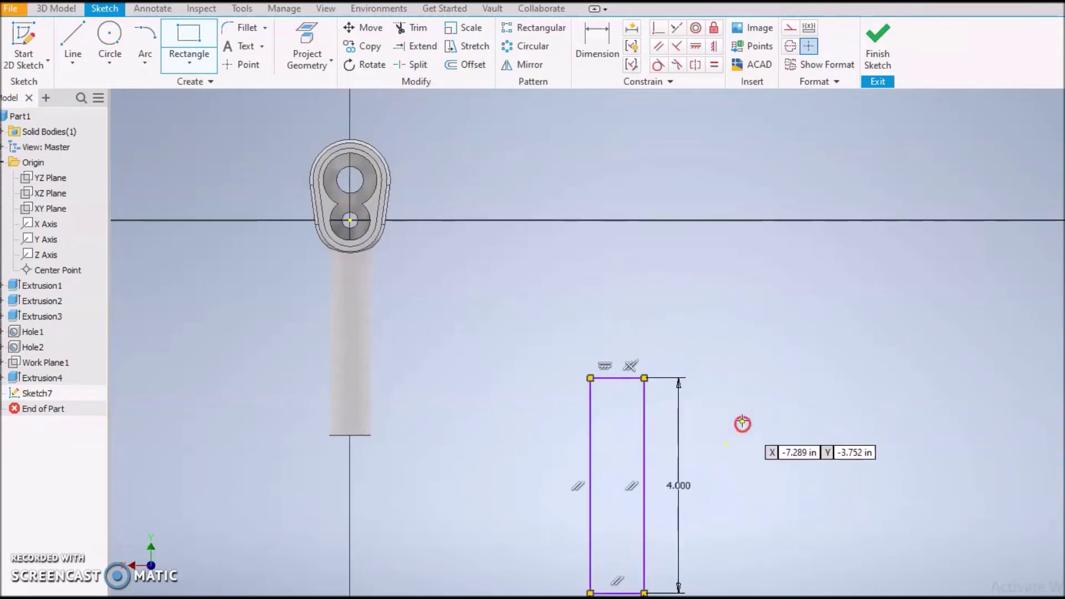
pyautogui.click(610, 378)
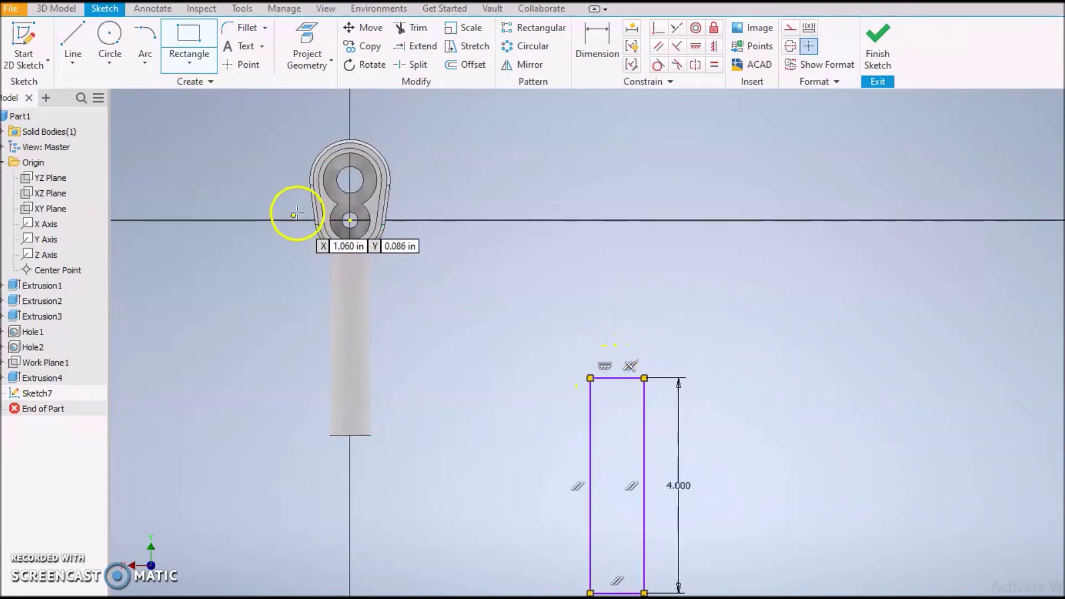
pyautogui.click(72, 44)
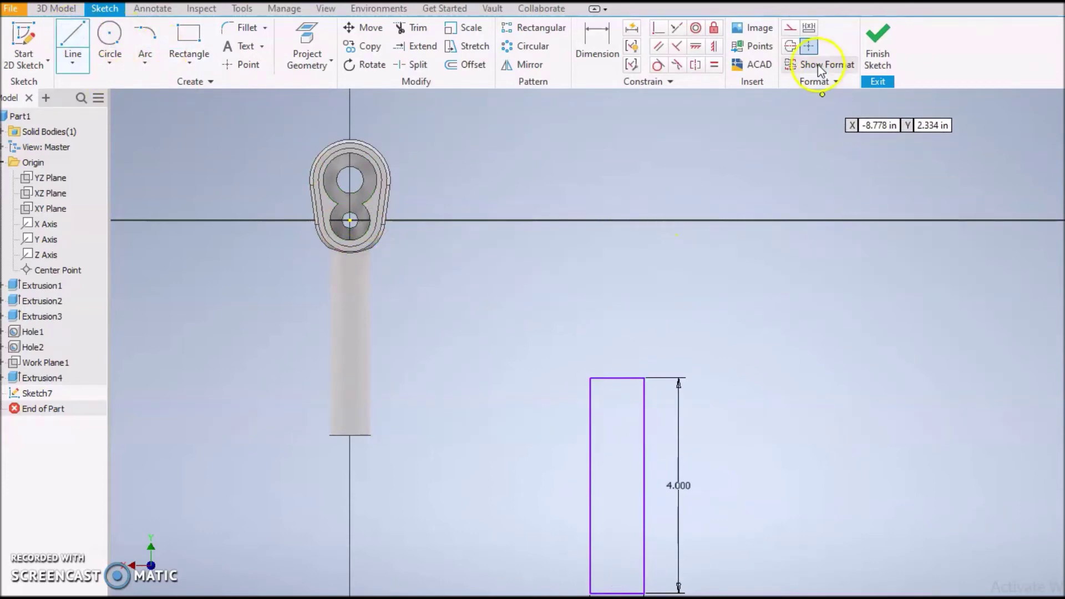
# Draw a 3.75 in construction line straight up from the rectangle's top-edge midpoint.
pyautogui.click(791, 47)
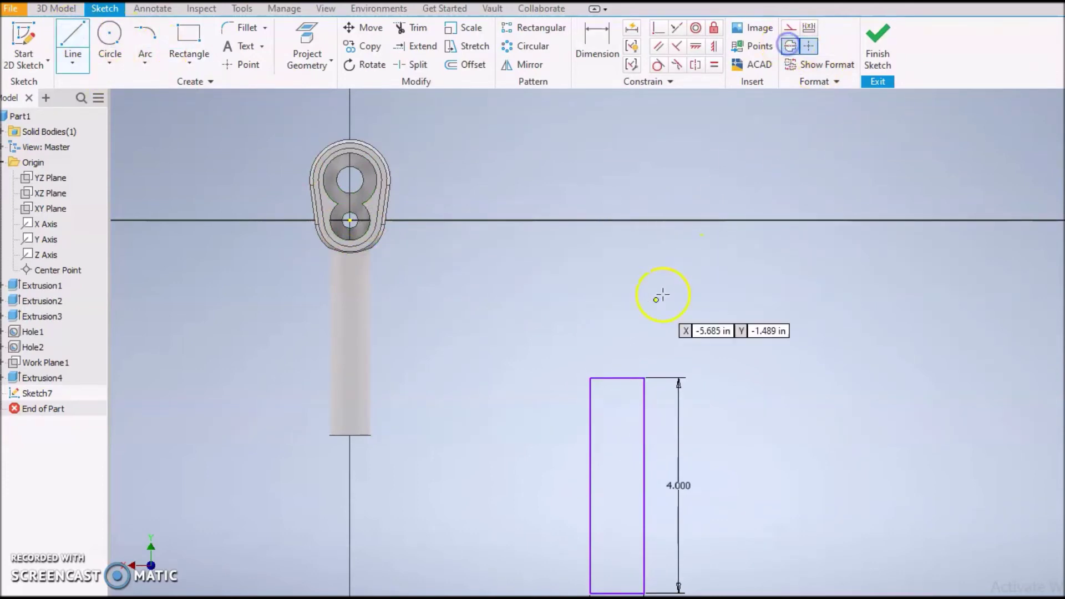
pyautogui.click(617, 378)
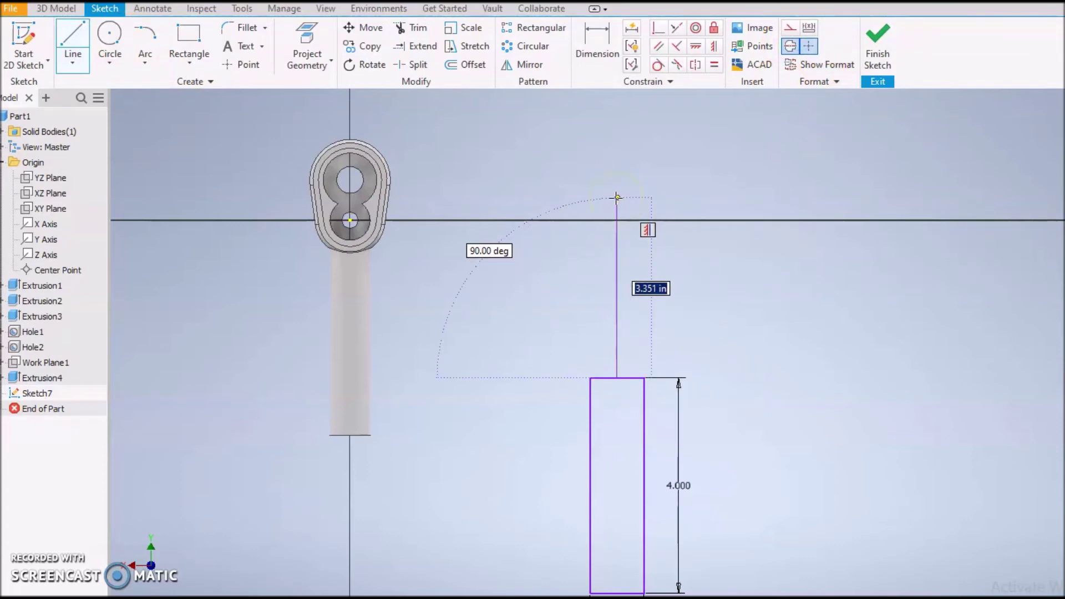
pyautogui.write('3.')
pyautogui.click(629, 197)
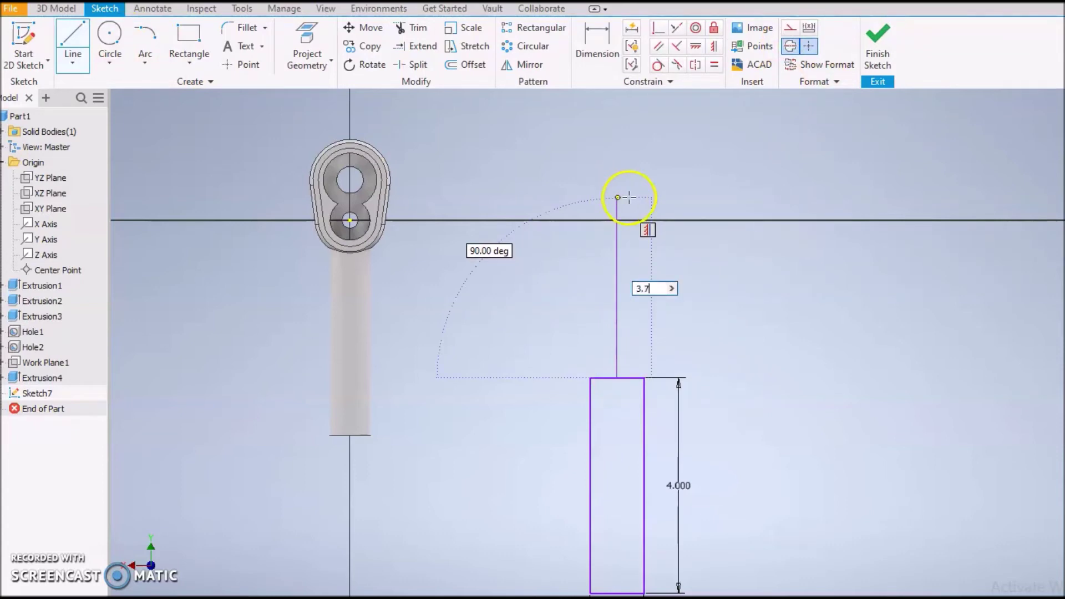
pyautogui.press('Return')
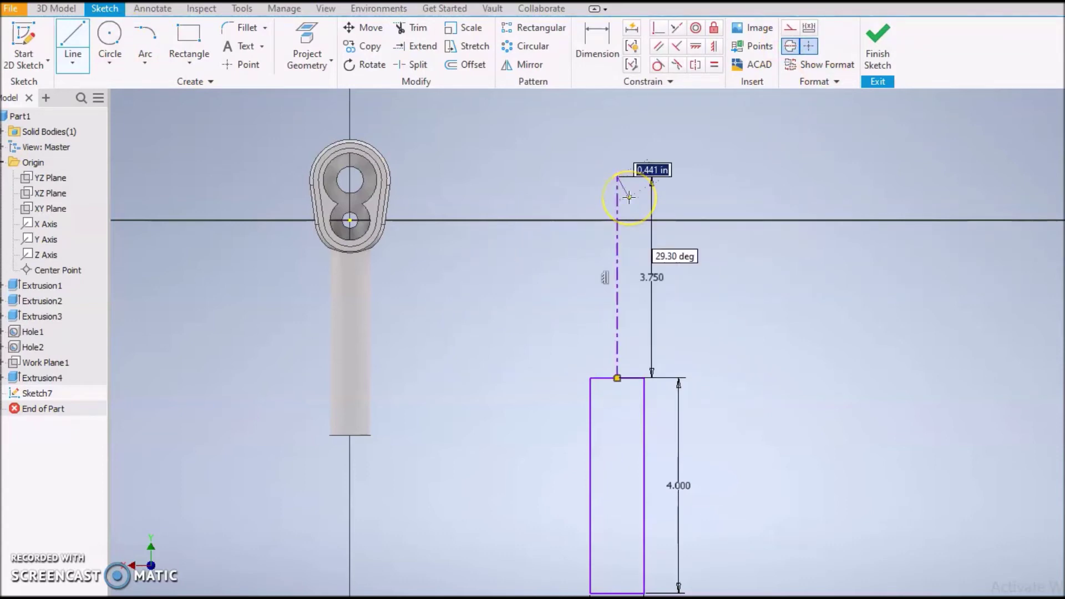
pyautogui.click(658, 268)
pyautogui.scroll(-2, 626, 239)
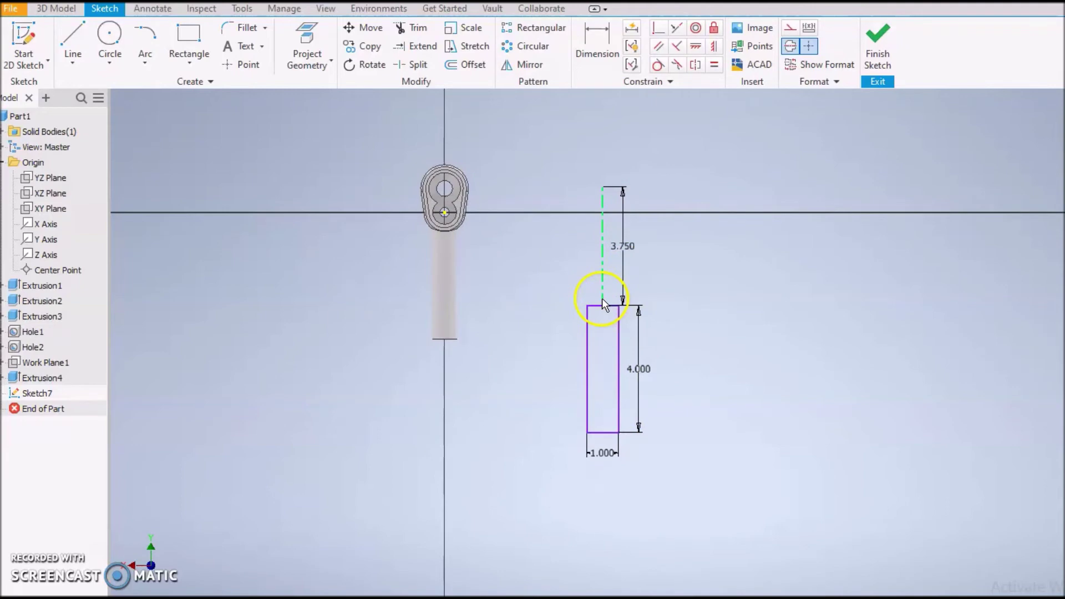
pyautogui.moveTo(687, 496); pyautogui.dragTo(533, 166)
pyautogui.click(543, 233)
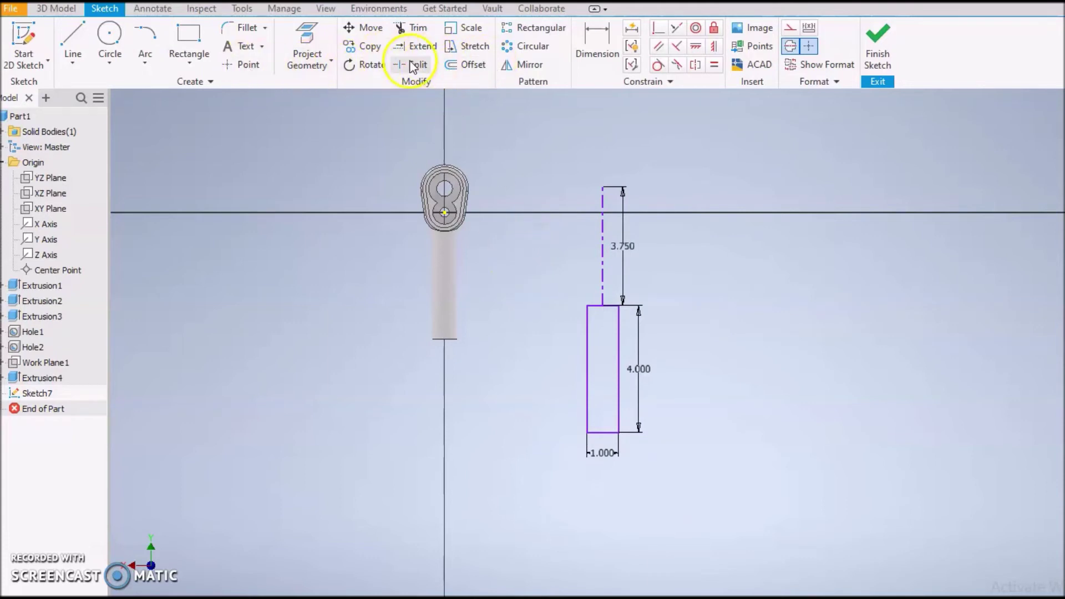
pyautogui.click(360, 29)
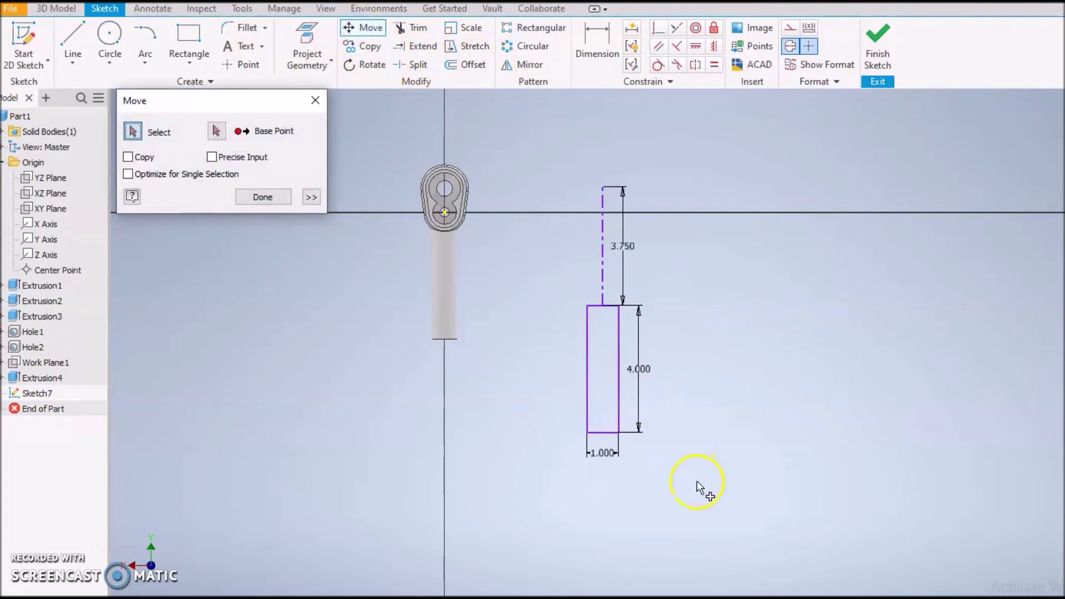
# Move the rectangle and construction line, using the line's top end as base, onto the head's centre.
pyautogui.moveTo(700, 487)
pyautogui.mouseDown()
pyautogui.moveTo(532, 171)
pyautogui.moveTo(525, 133)
pyautogui.mouseUp()
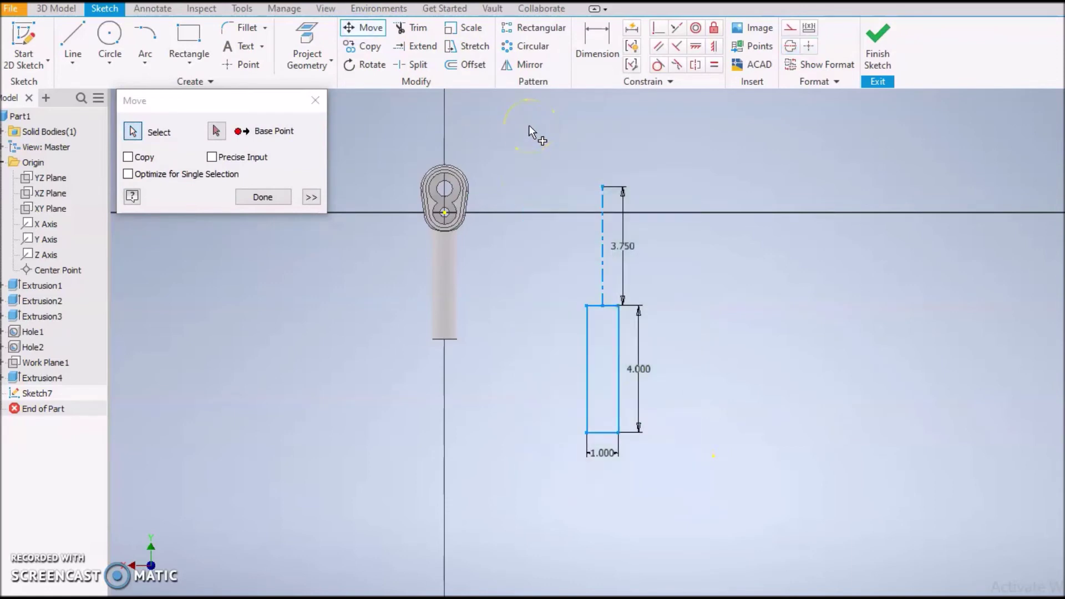
pyautogui.click(216, 132)
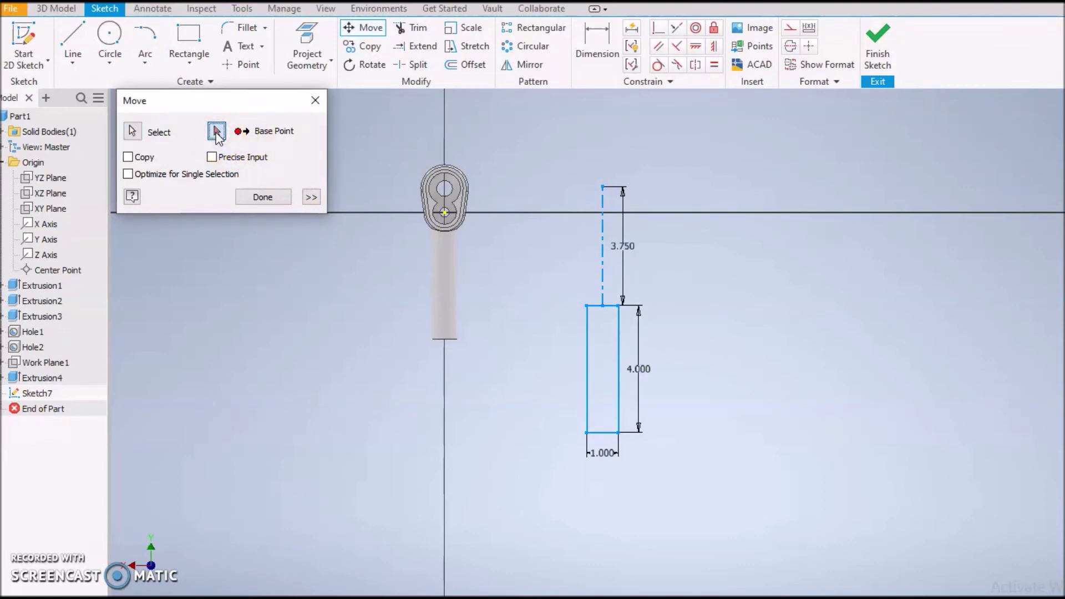
pyautogui.click(603, 186)
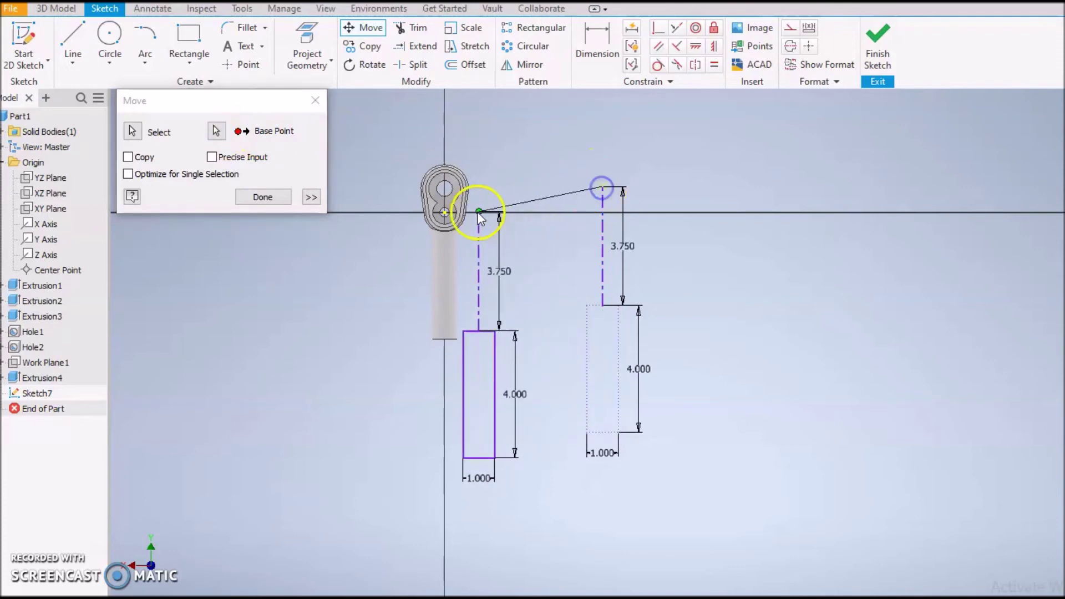
pyautogui.click(444, 213)
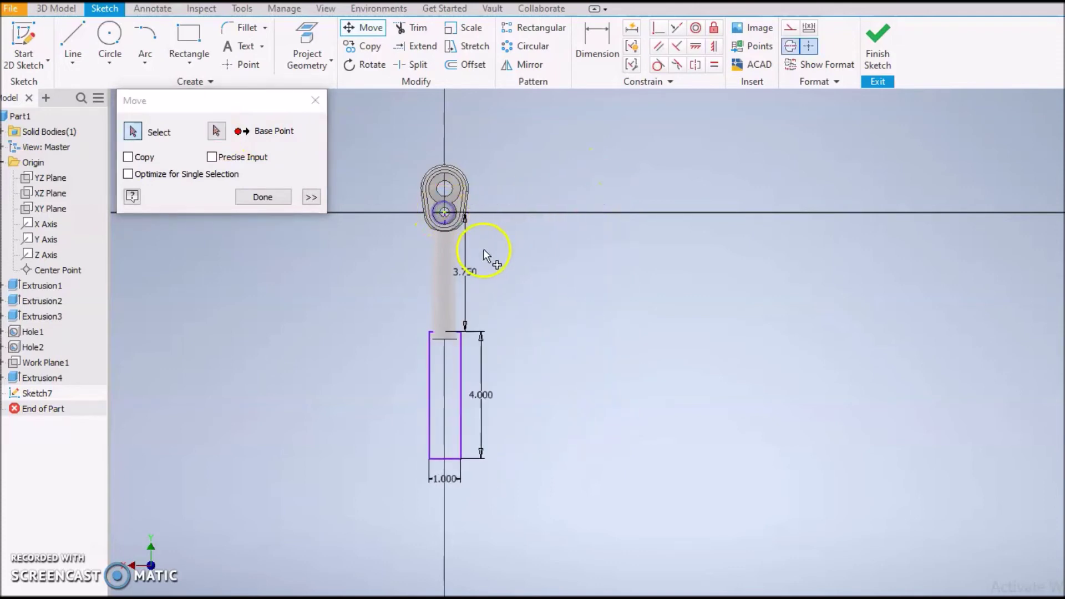
pyautogui.click(262, 198)
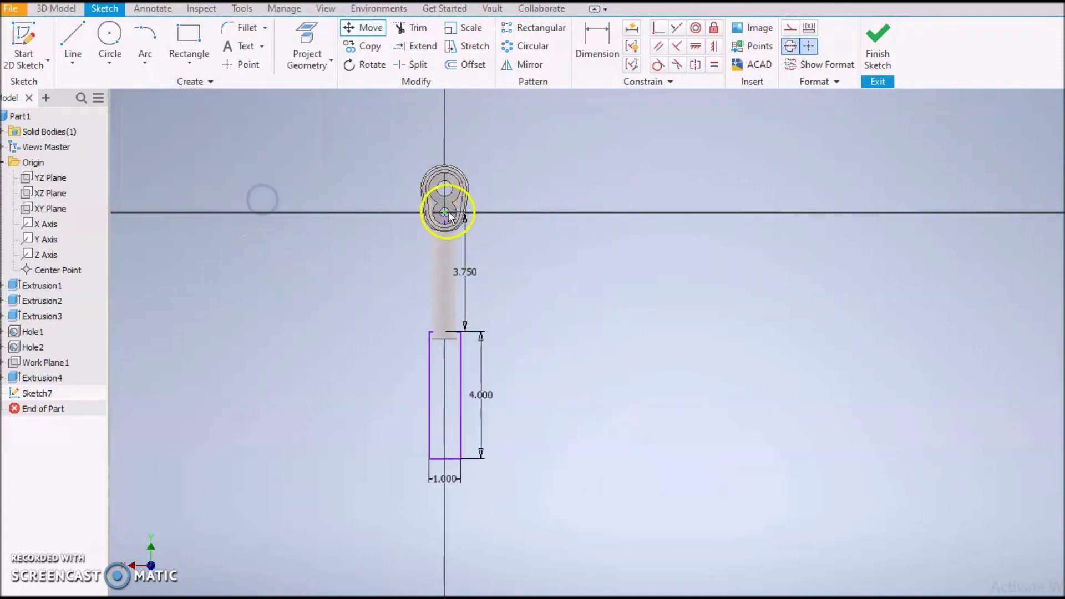
pyautogui.scroll(3, 446, 213)
pyautogui.moveTo(444, 216); pyautogui.dragTo(447, 388, button='middle')
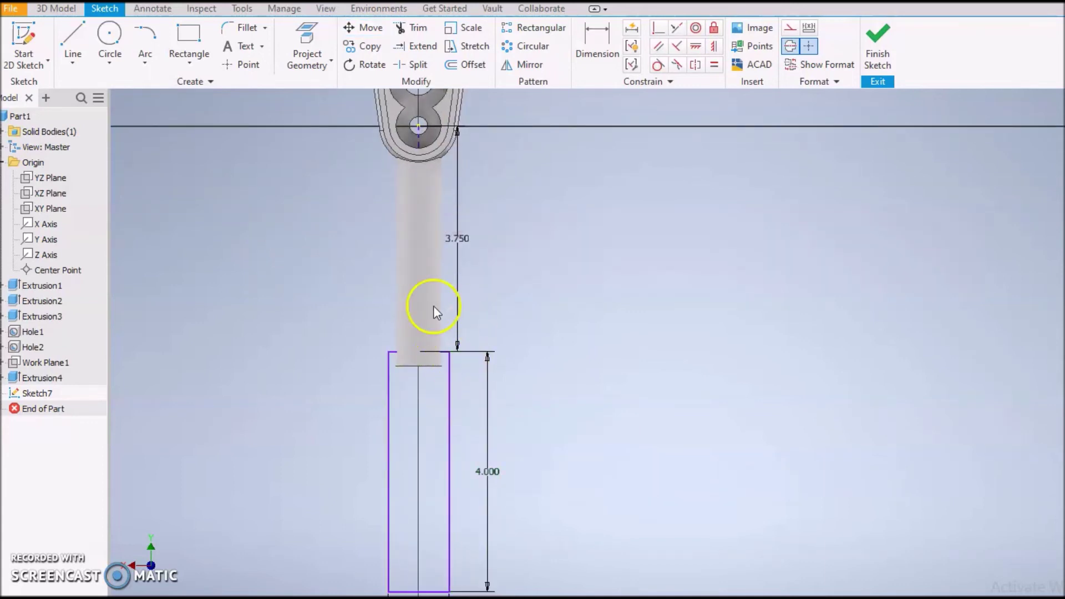
pyautogui.moveTo(473, 345); pyautogui.dragTo(477, 373, button='middle')
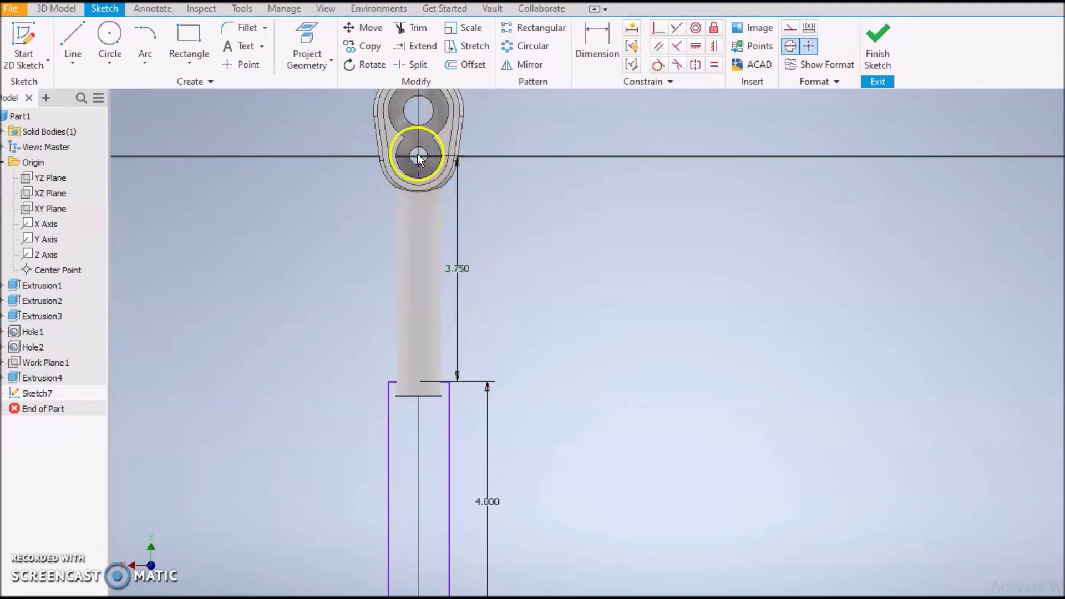
pyautogui.scroll(-2, 684, 227)
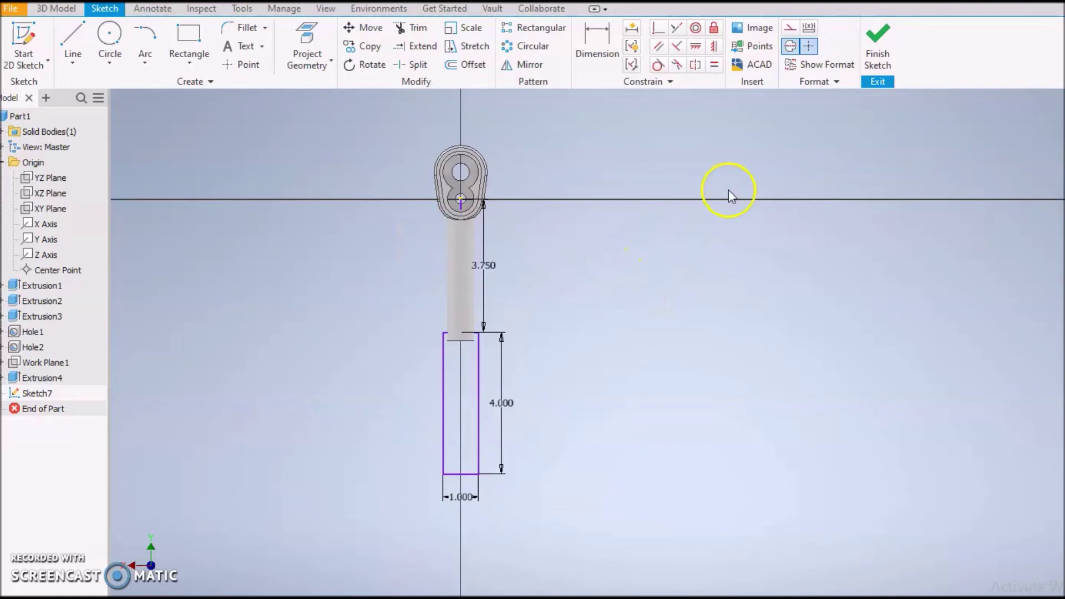
# Finish the sketch and extrude the grip rectangle symmetrically 1 in into a square bar.
pyautogui.click(882, 62)
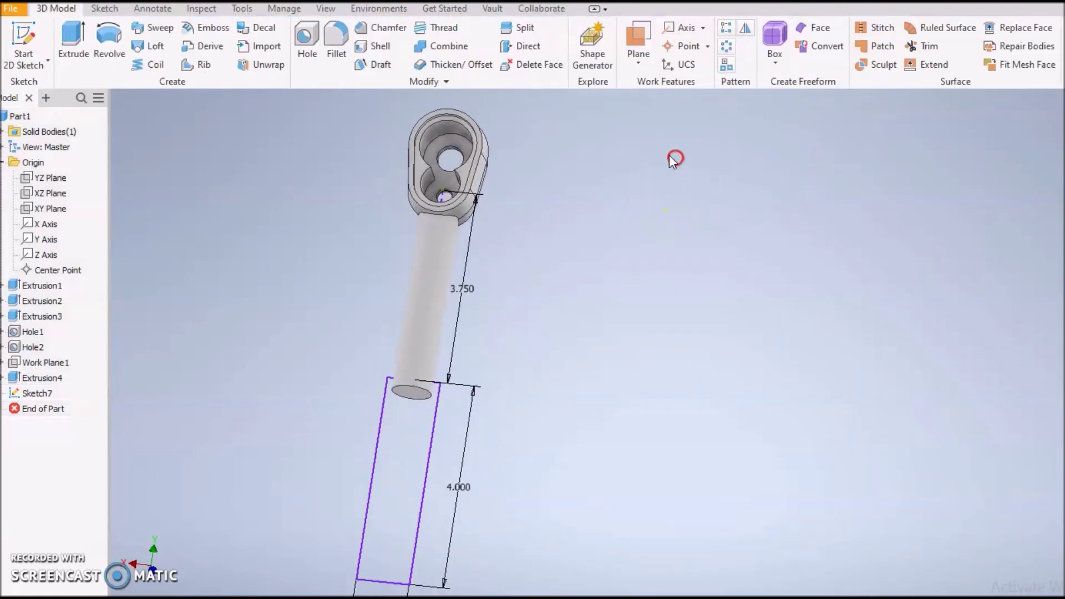
pyautogui.keyDown('shift'); pyautogui.moveTo(634, 295); pyautogui.dragTo(563, 280, button='middle'); pyautogui.keyUp('shift')
pyautogui.click(77, 46)
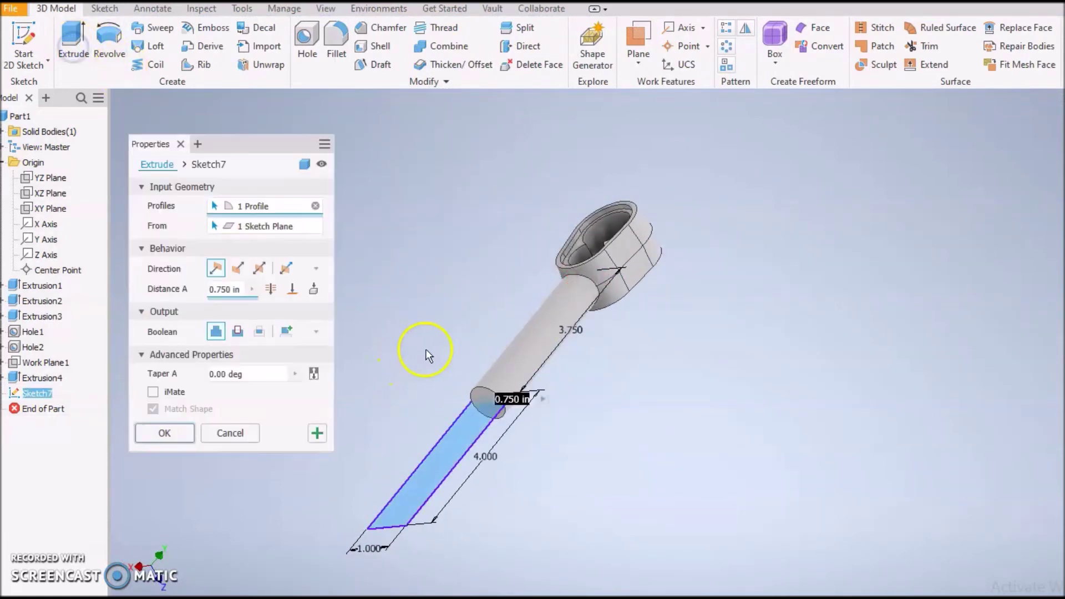
pyautogui.click(258, 268)
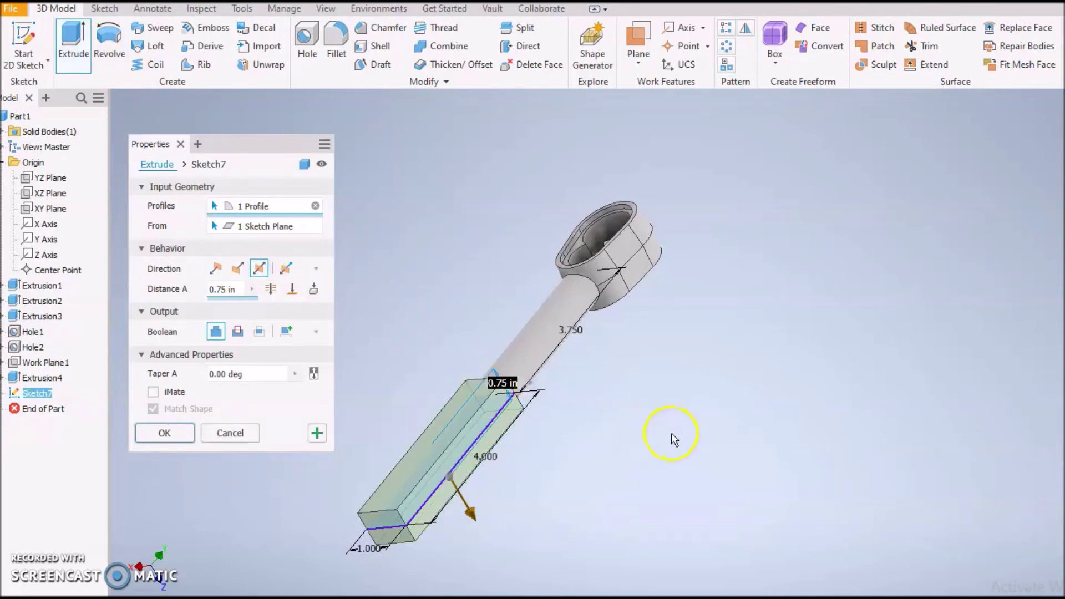
pyautogui.keyDown('shift'); pyautogui.moveTo(674, 440); pyautogui.dragTo(563, 458, button='middle'); pyautogui.keyUp('shift')
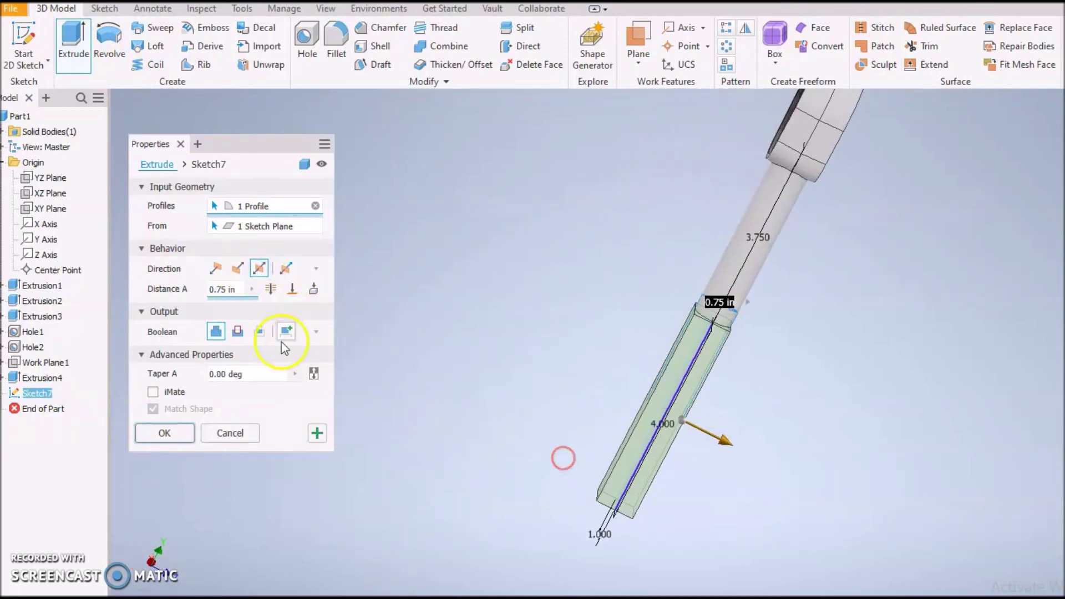
pyautogui.click(222, 289)
pyautogui.write('1')
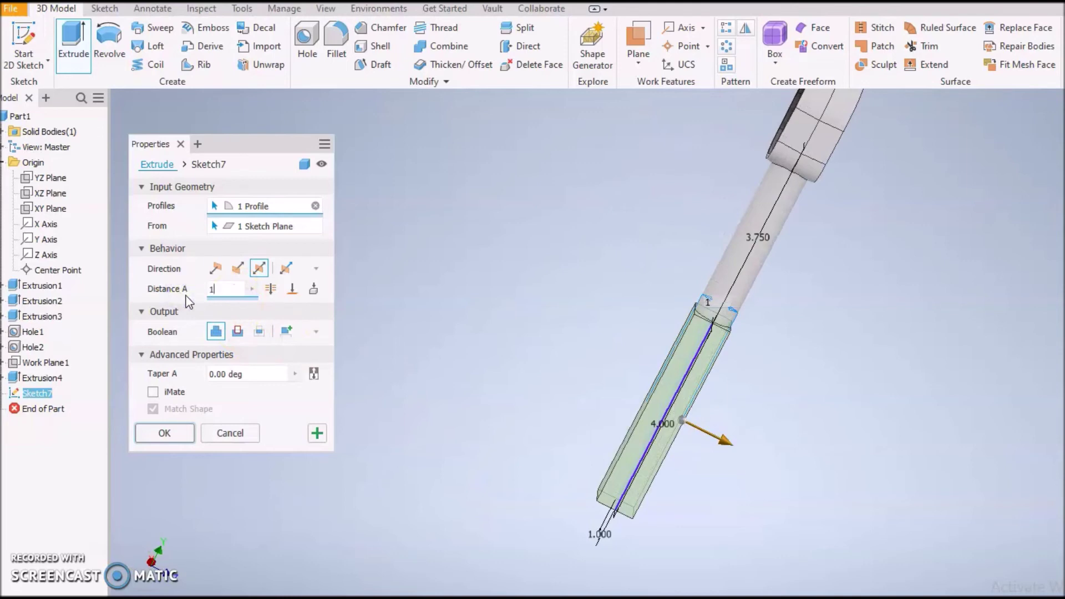
pyautogui.click(176, 435)
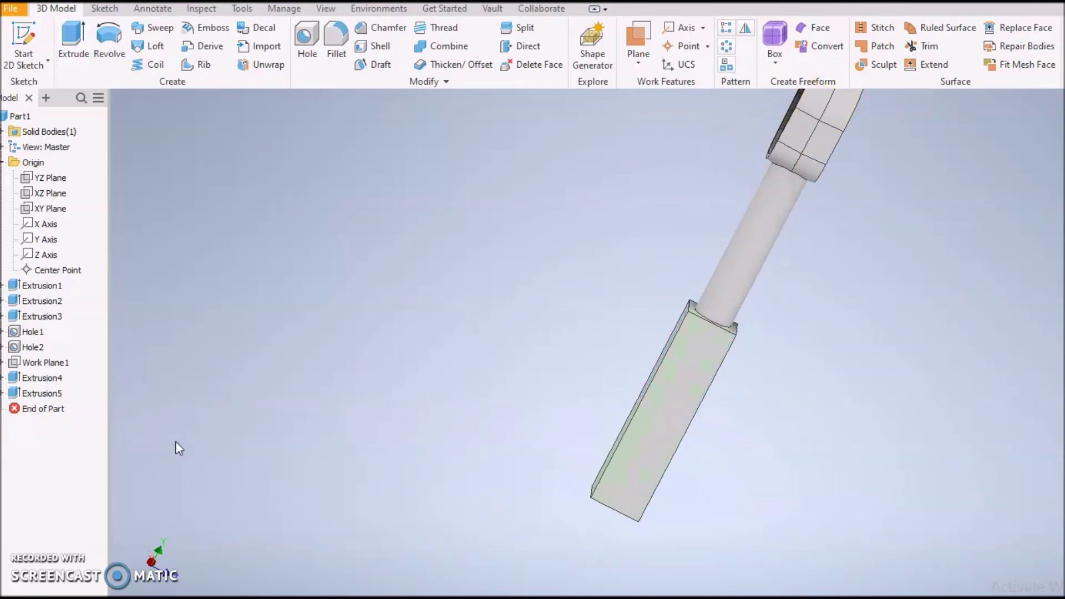
# Begin a fillet in Loop mode on the ring-head loop, then cancel it.
pyautogui.keyDown('shift'); pyautogui.moveTo(381, 444); pyautogui.dragTo(519, 458, button='middle'); pyautogui.keyUp('shift')
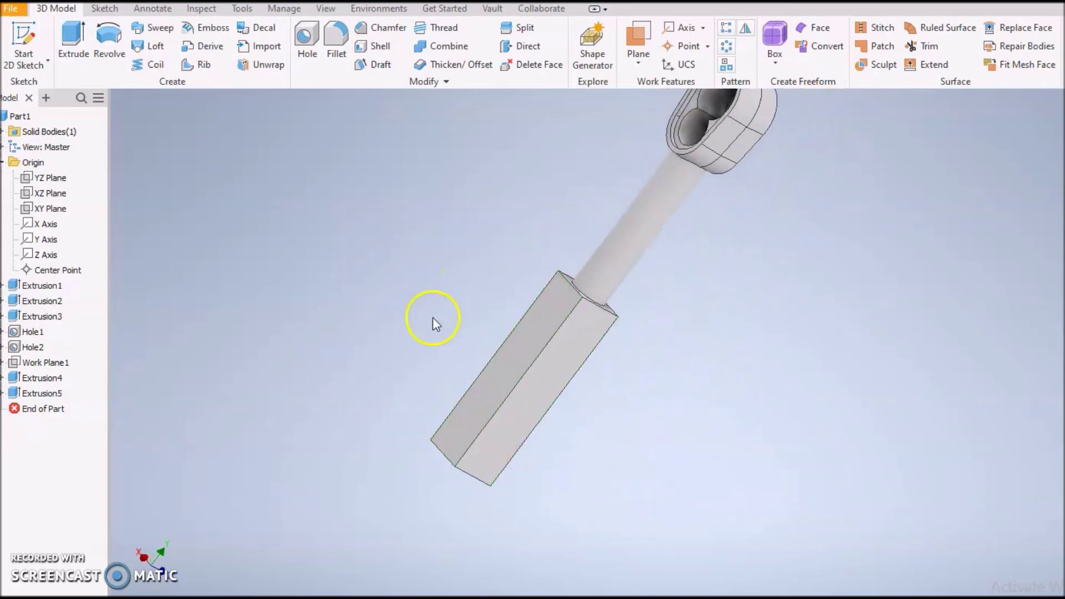
pyautogui.click(330, 38)
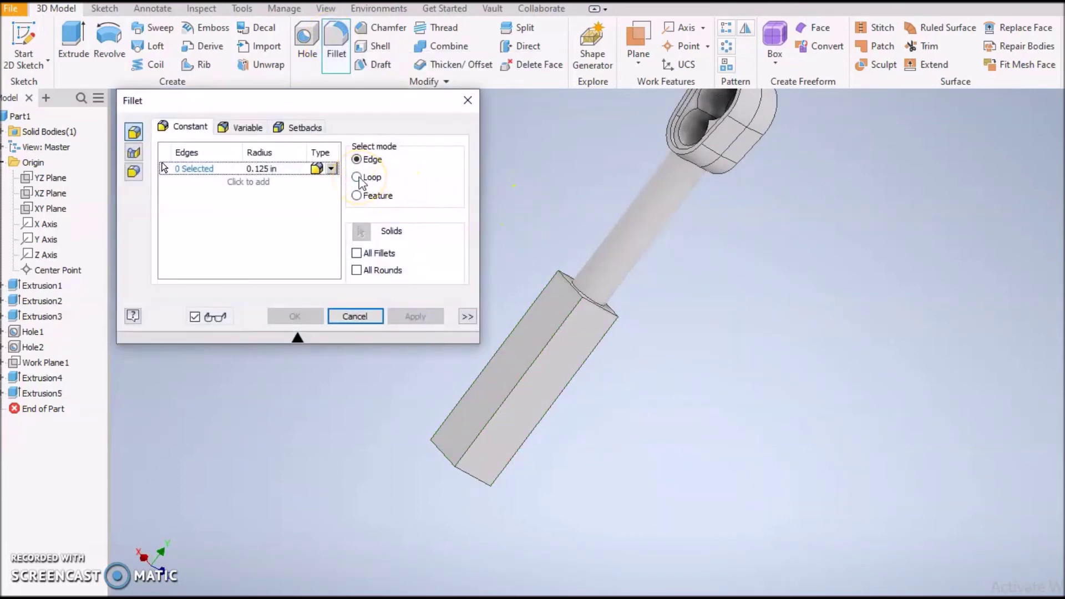
pyautogui.scroll(5, 697, 277)
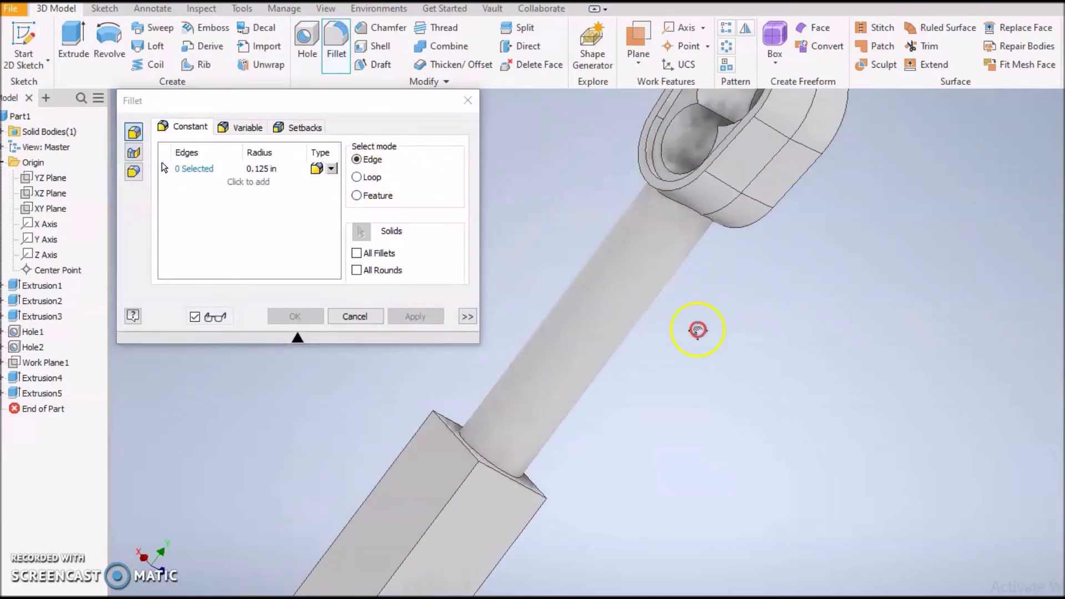
pyautogui.keyDown('shift'); pyautogui.moveTo(723, 284); pyautogui.dragTo(693, 311, button='middle'); pyautogui.keyUp('shift')
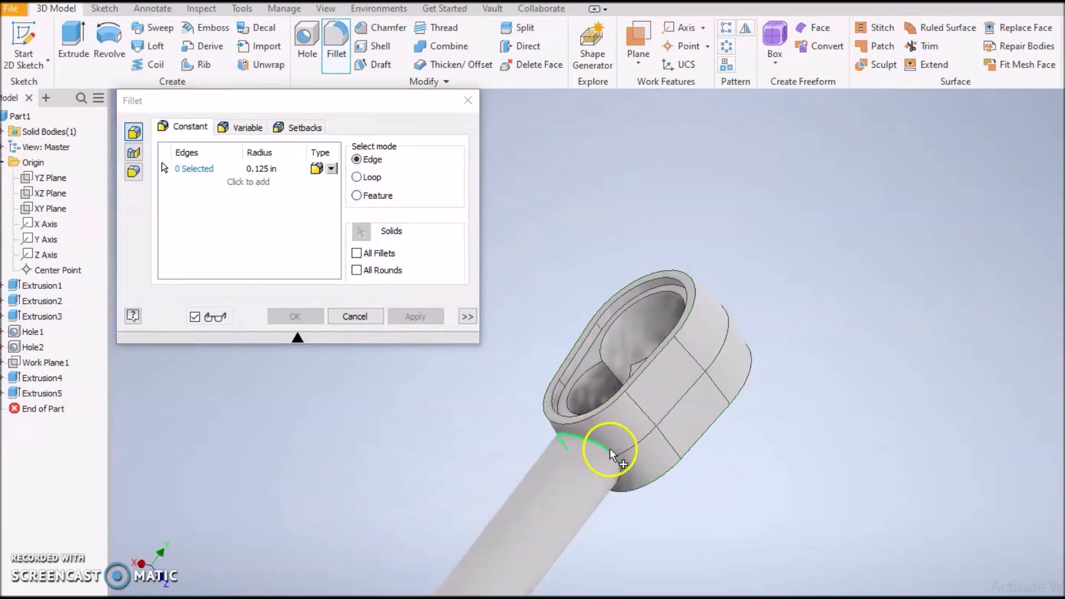
pyautogui.click(283, 168)
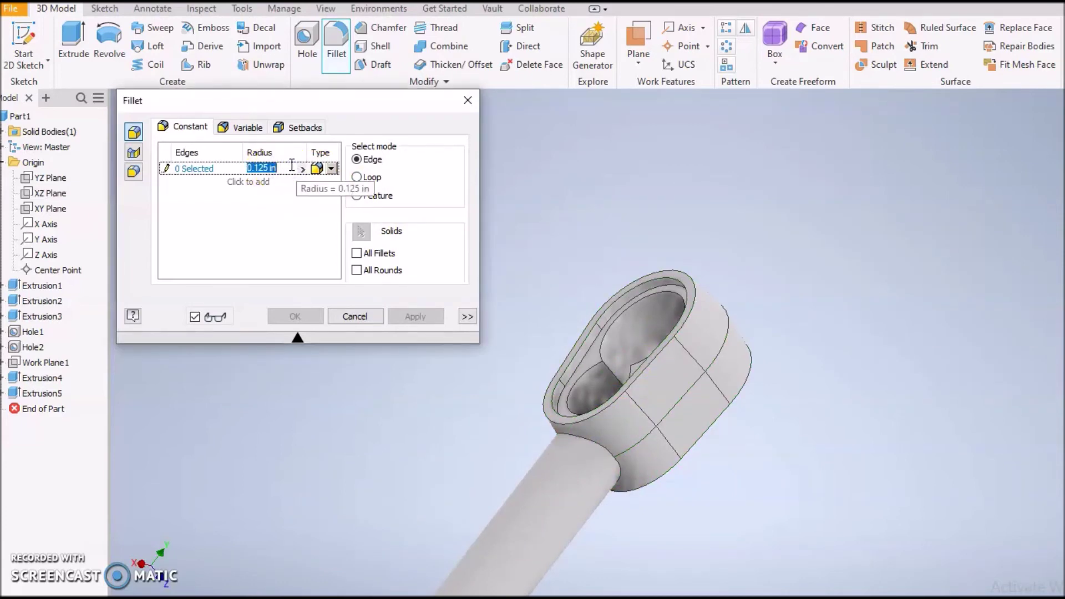
pyautogui.press('BackSpace')
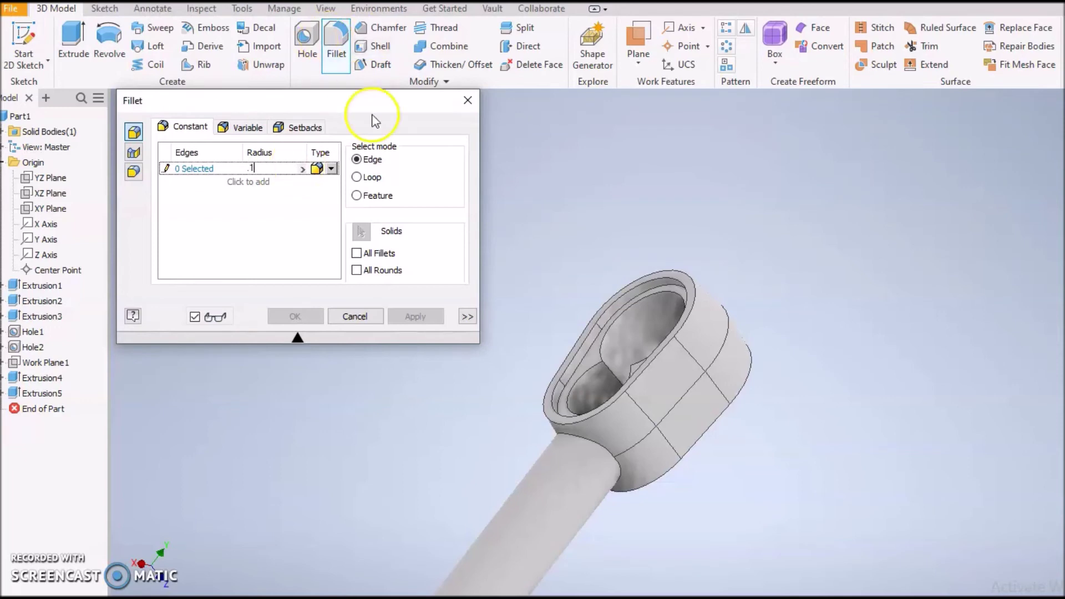
pyautogui.click(356, 177)
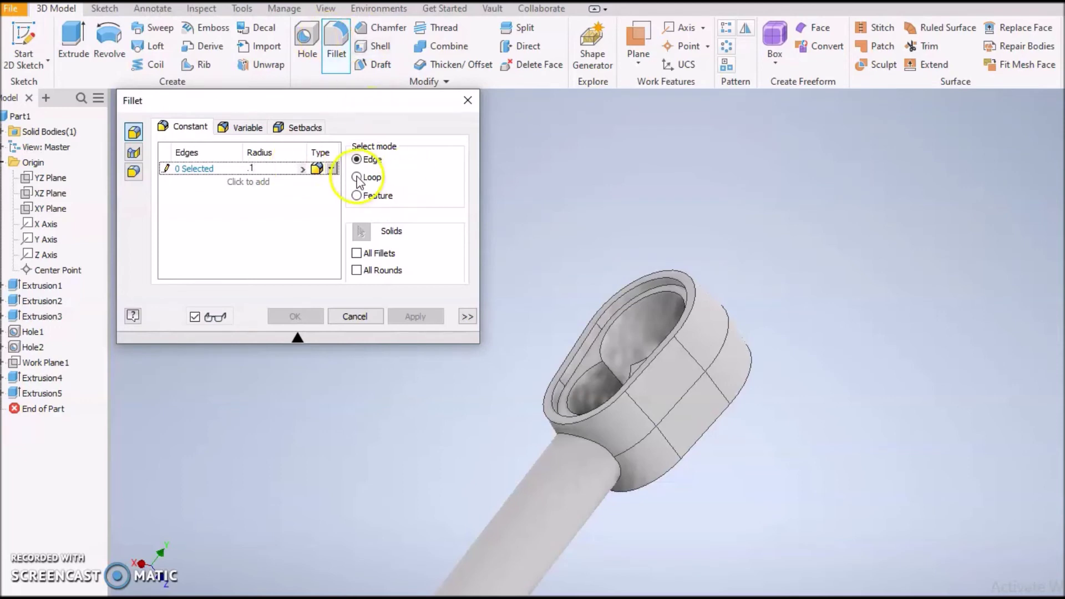
pyautogui.click(595, 444)
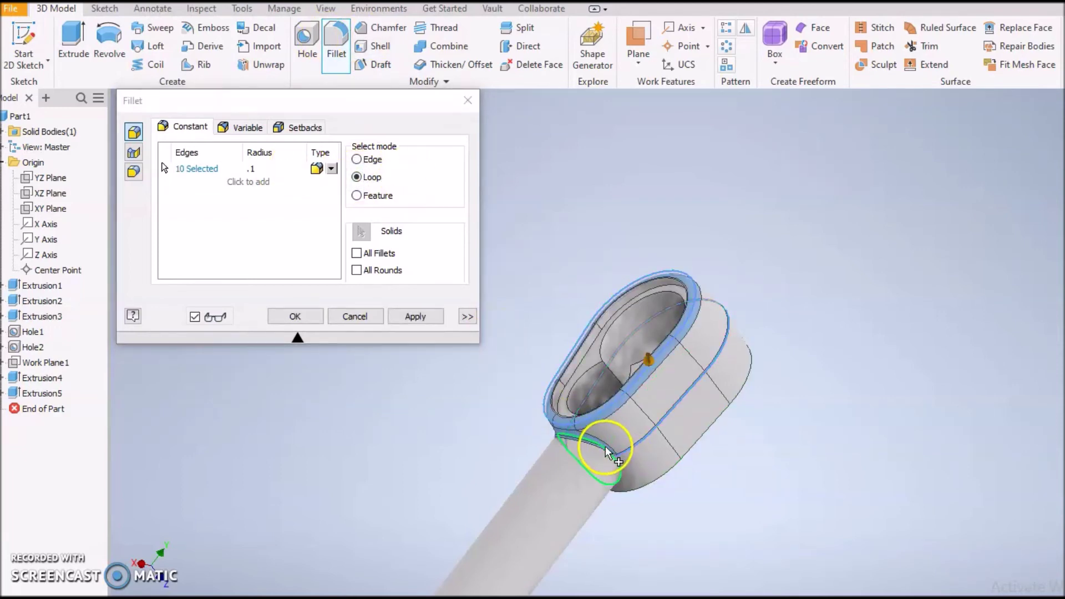
pyautogui.press('Return')
# Start a new Loop-mode fillet on the handle-to-head and handle-to-bar loops.
pyautogui.click(334, 36)
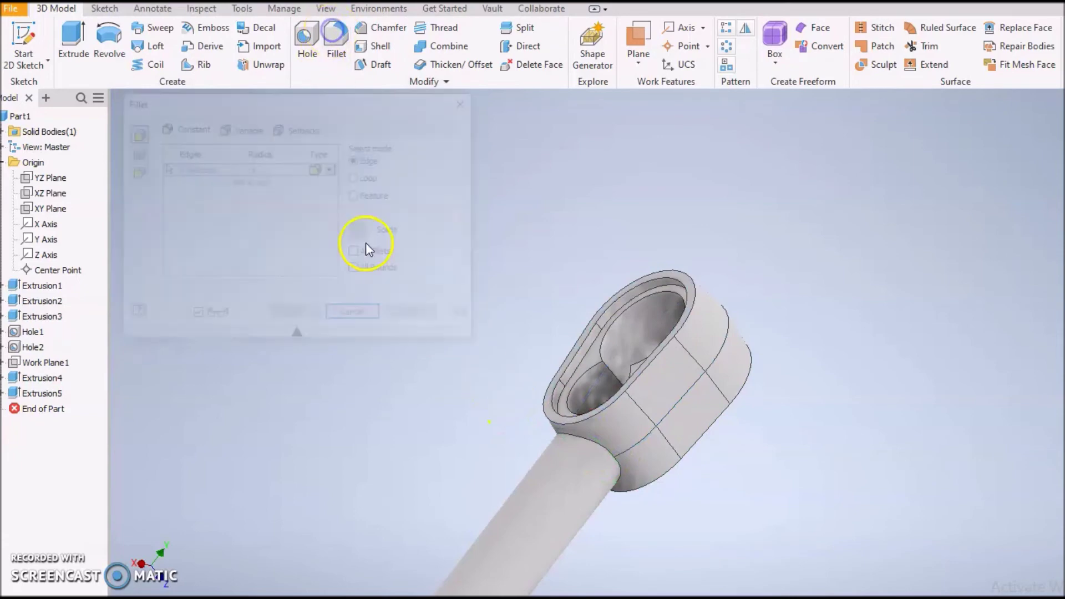
pyautogui.click(357, 177)
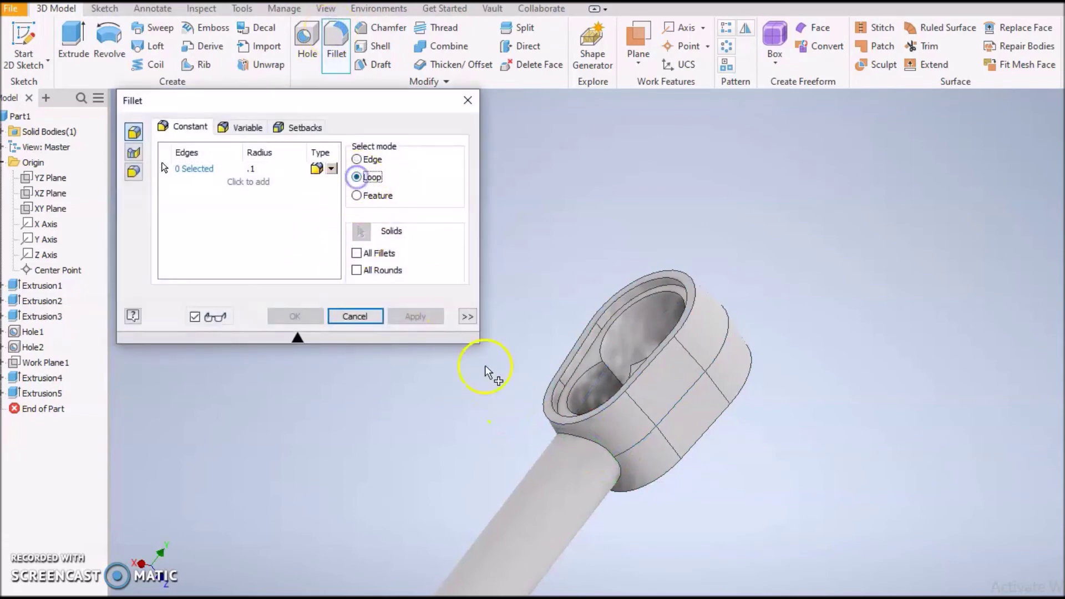
pyautogui.click(597, 452)
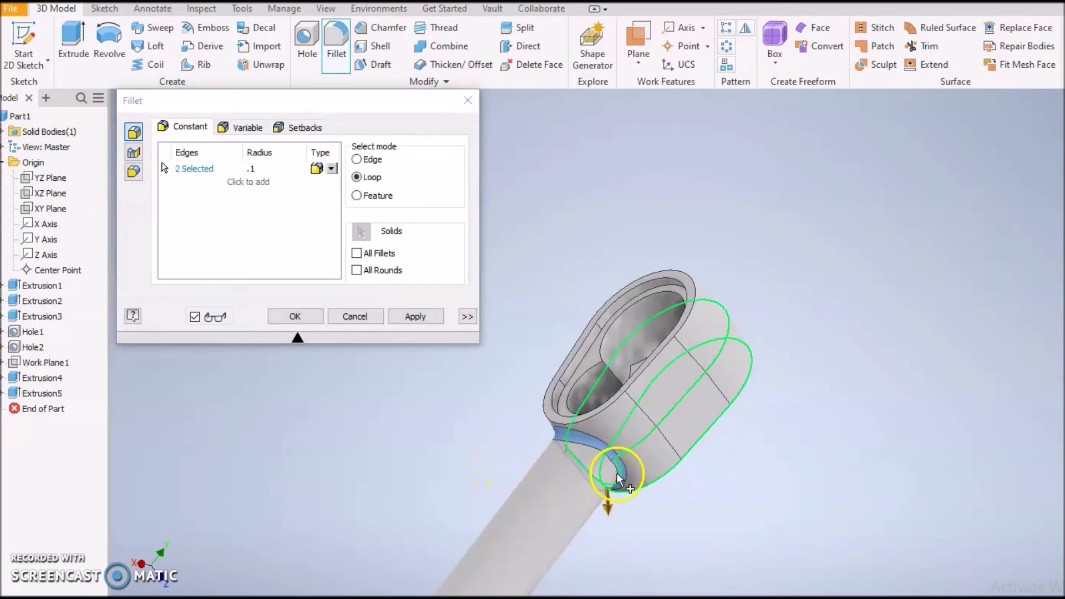
pyautogui.moveTo(577, 497); pyautogui.dragTo(571, 231, button='middle')
pyautogui.keyDown('shift'); pyautogui.moveTo(511, 385); pyautogui.dragTo(516, 443, button='middle'); pyautogui.keyUp('shift')
pyautogui.click(555, 283)
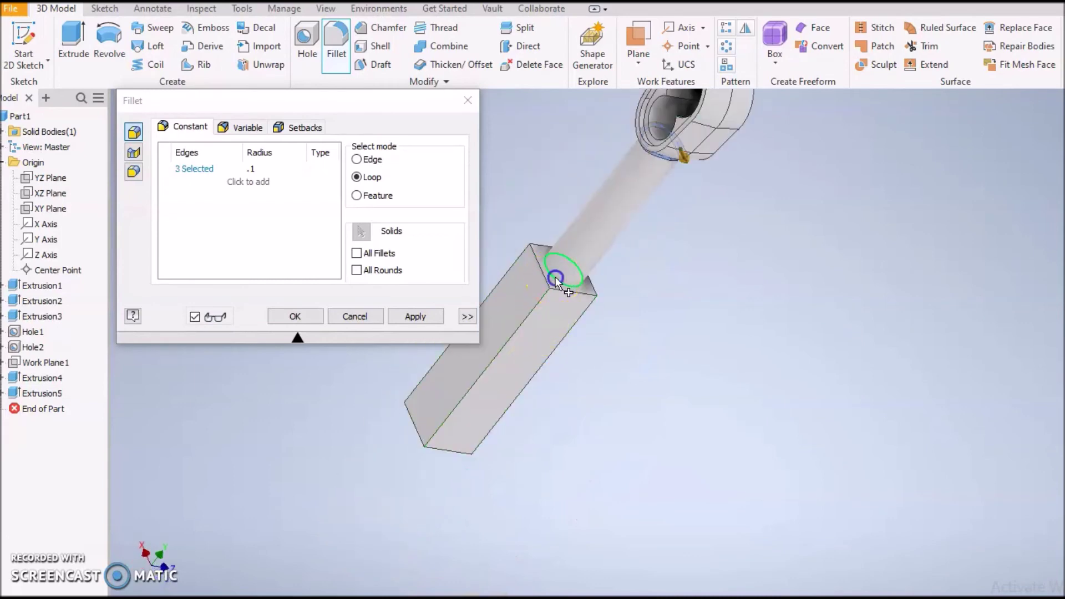
# Apply the 0.1 in joint fillets, then round the bar's four long edges at 0.1 in.
pyautogui.click(294, 314)
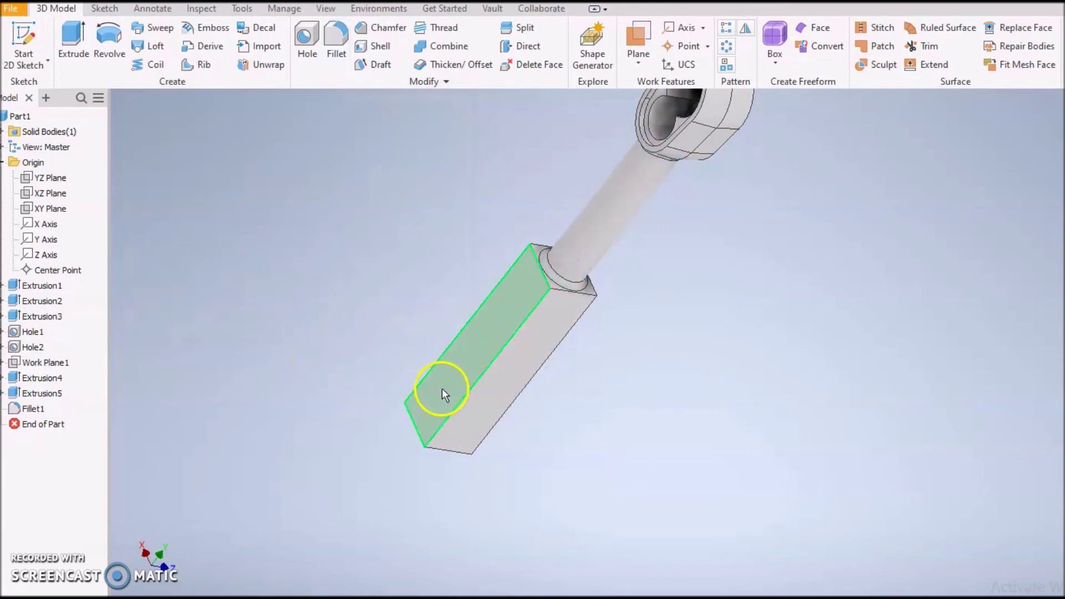
pyautogui.keyDown('shift'); pyautogui.moveTo(442, 392); pyautogui.dragTo(577, 313, button='middle'); pyautogui.keyUp('shift')
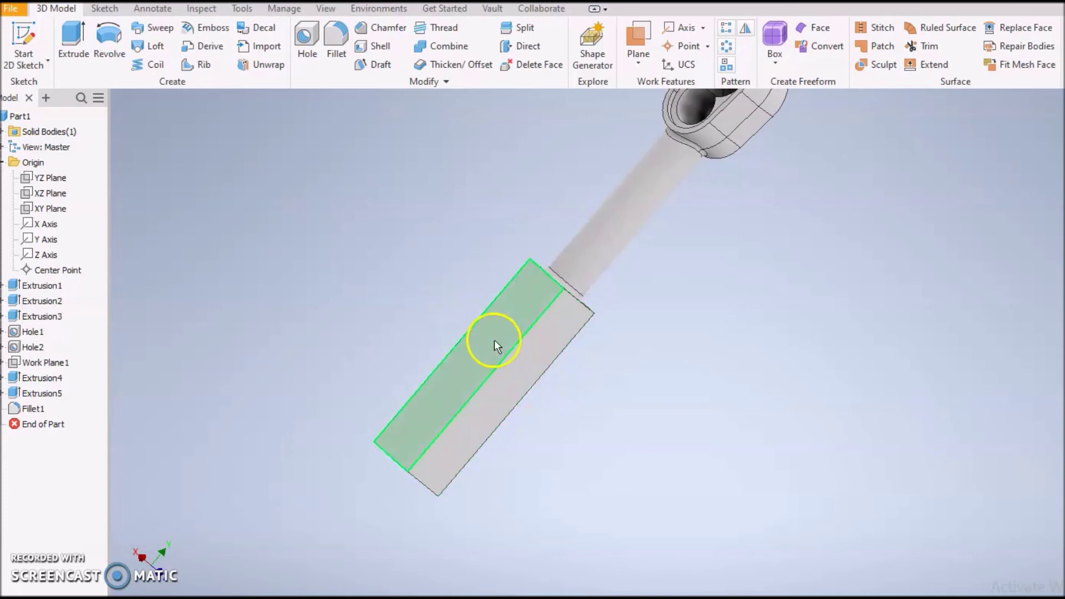
pyautogui.click(336, 43)
pyautogui.click(445, 360)
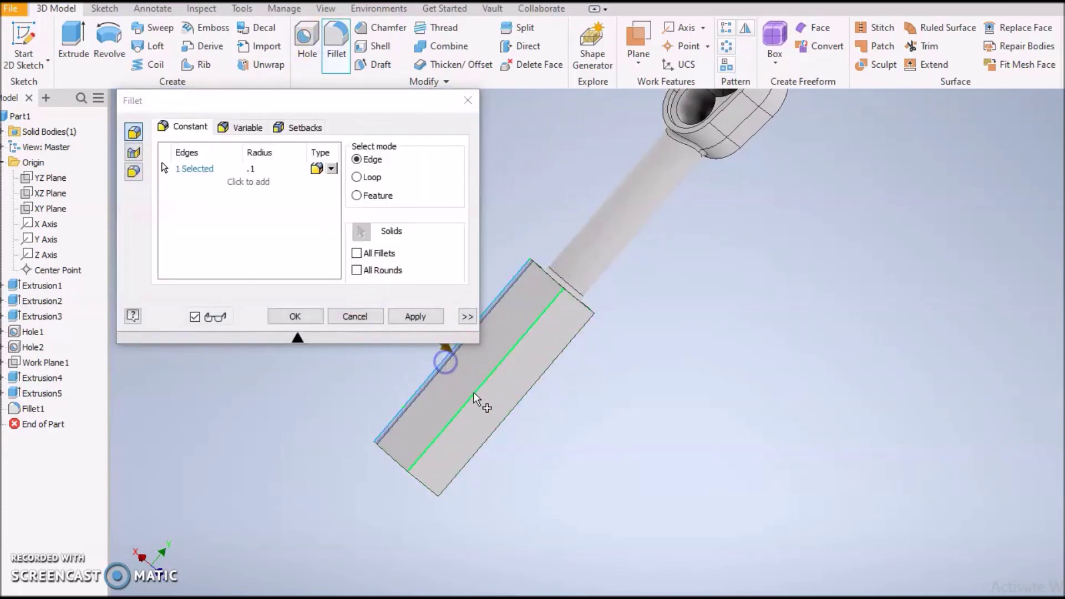
pyautogui.click(472, 391)
pyautogui.click(510, 428)
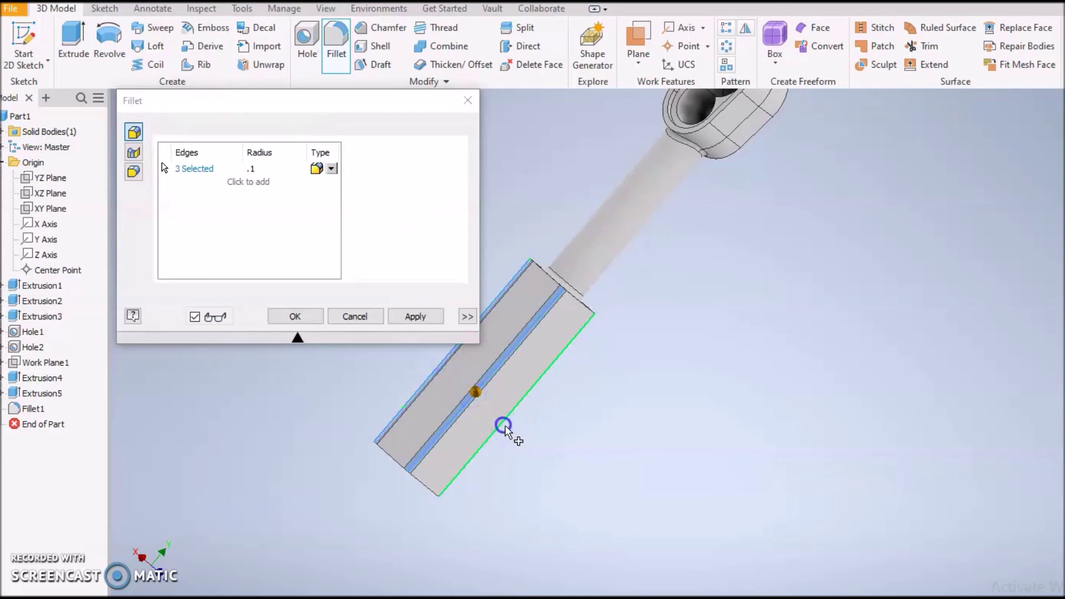
pyautogui.keyDown('shift'); pyautogui.moveTo(527, 447); pyautogui.dragTo(423, 289, button='middle'); pyautogui.keyUp('shift')
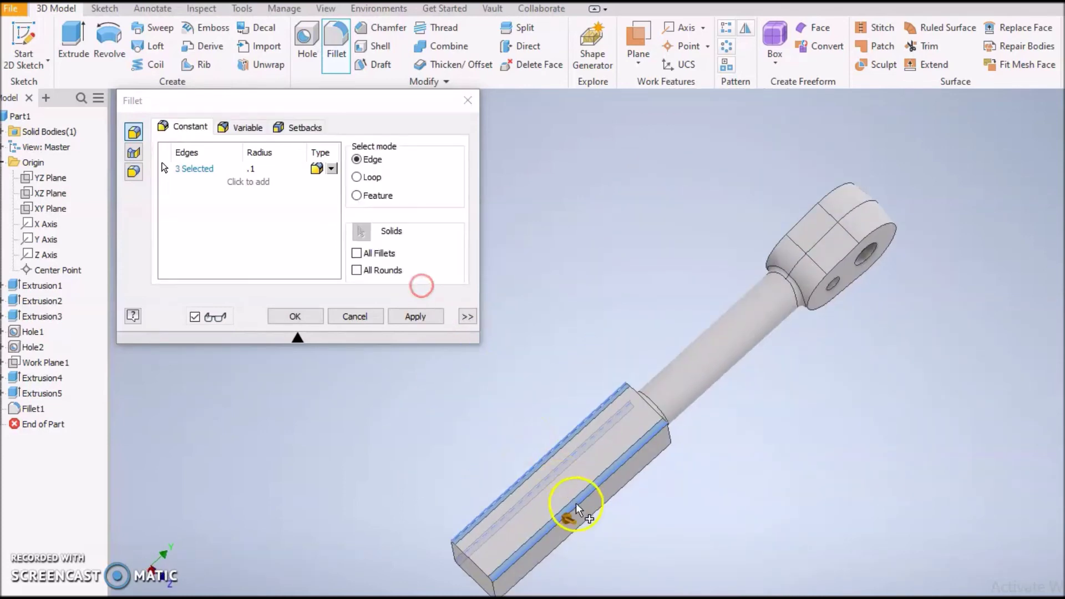
pyautogui.click(588, 523)
pyautogui.keyDown('shift'); pyautogui.moveTo(475, 444); pyautogui.dragTo(607, 528, button='middle'); pyautogui.keyUp('shift')
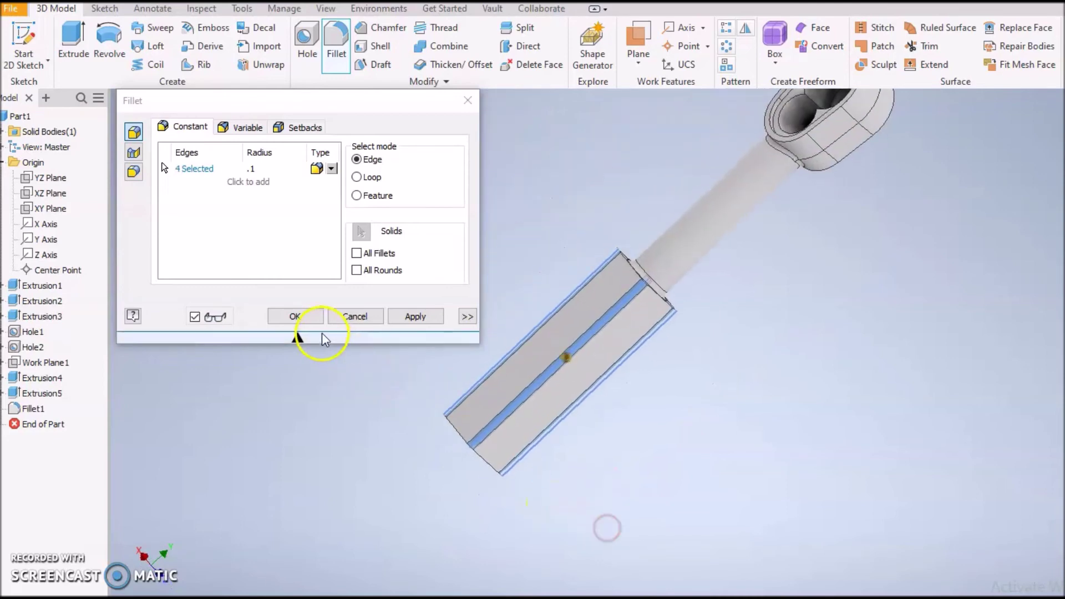
pyautogui.click(302, 314)
pyautogui.keyDown('shift'); pyautogui.moveTo(340, 335); pyautogui.dragTo(265, 452, button='middle'); pyautogui.keyUp('shift')
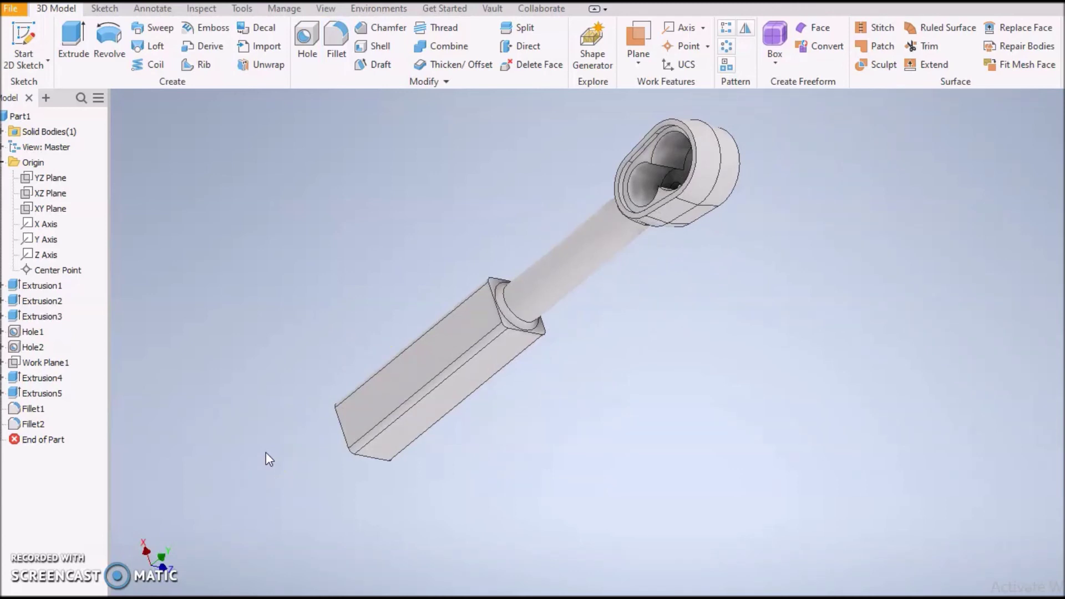
# Start a new sketch on the square bar's side face.
pyautogui.click(434, 341)
pyautogui.click(547, 331)
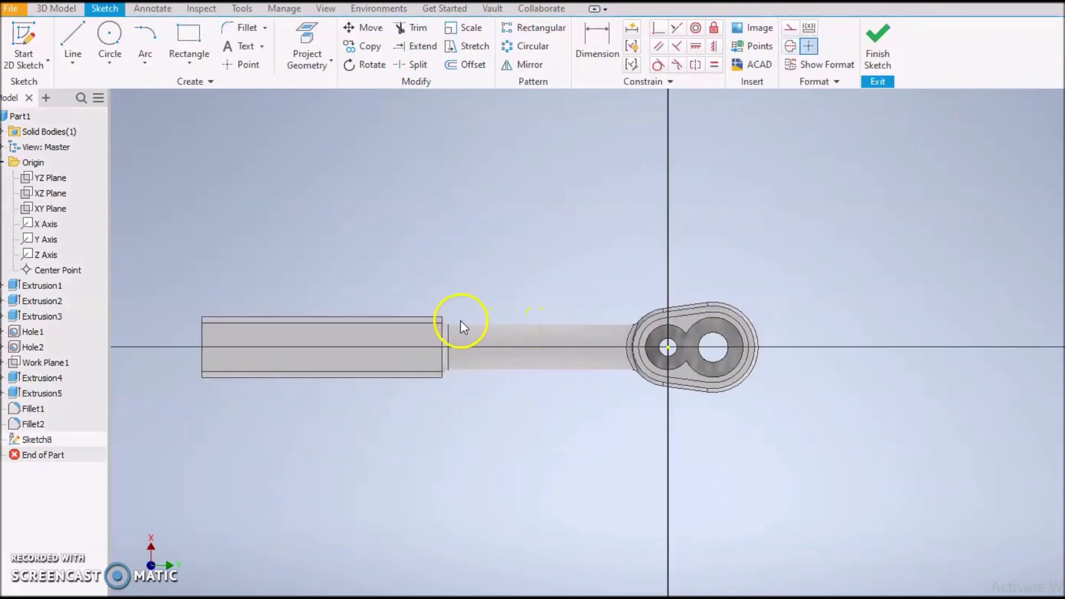
pyautogui.click(237, 50)
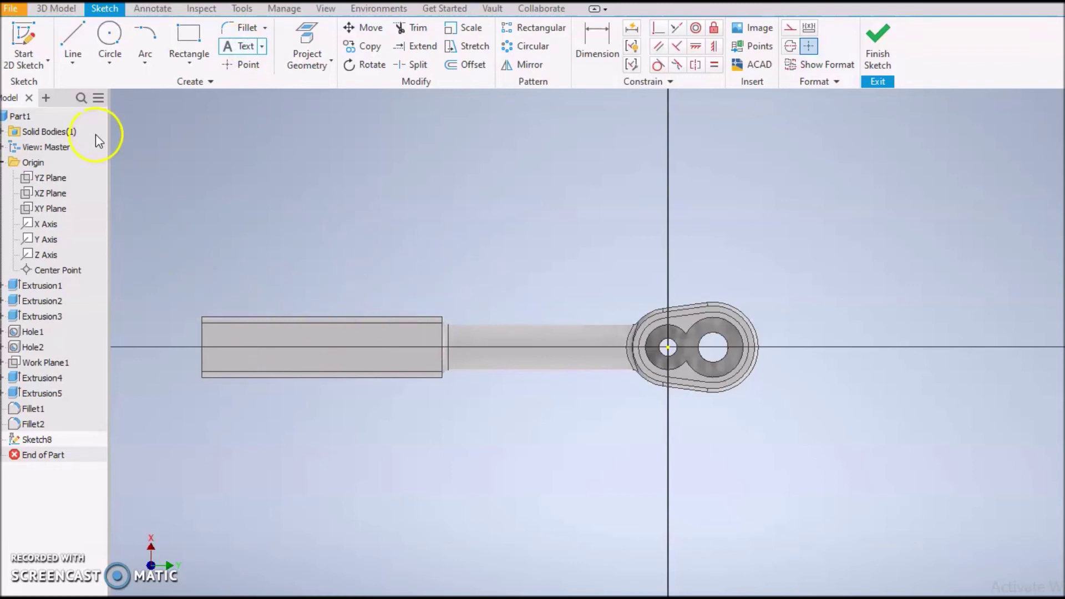
# Draw a straight guide line lengthwise along the grip face.
pyautogui.click(75, 45)
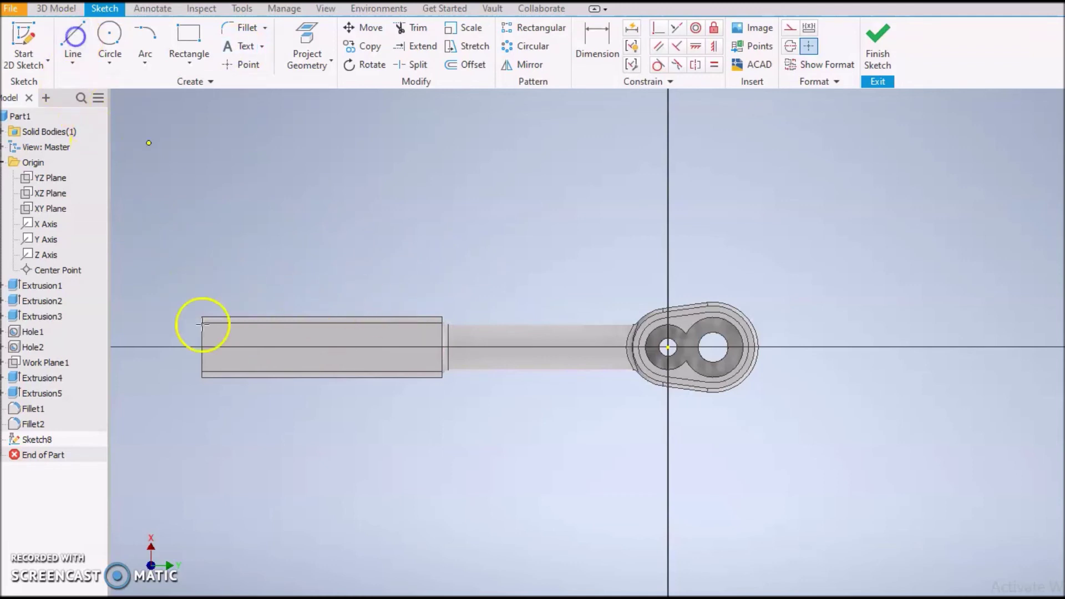
pyautogui.click(209, 361)
pyautogui.click(380, 361)
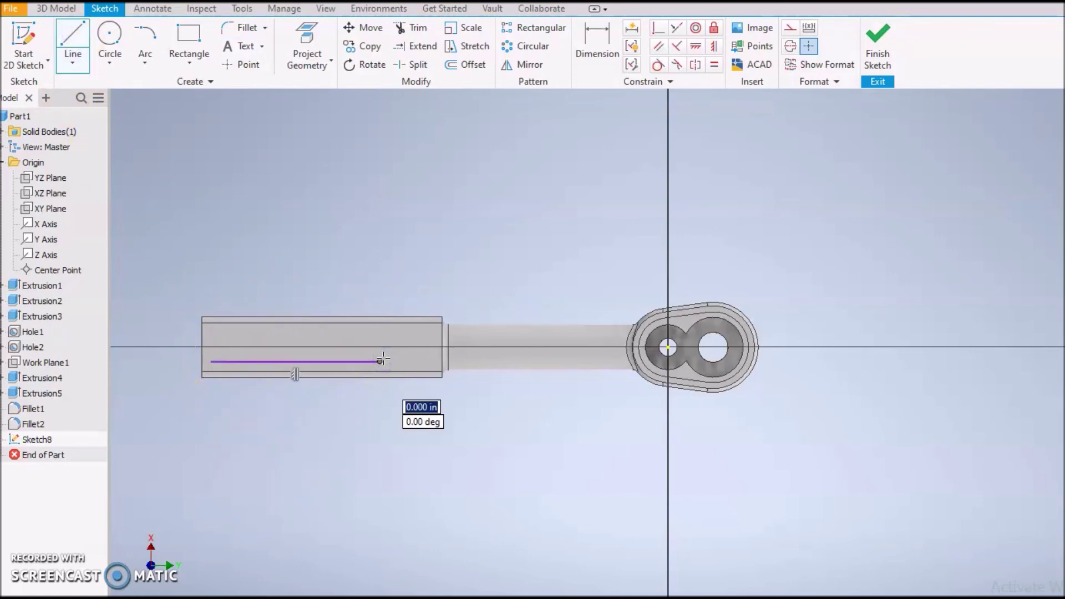
pyautogui.press('Escape')
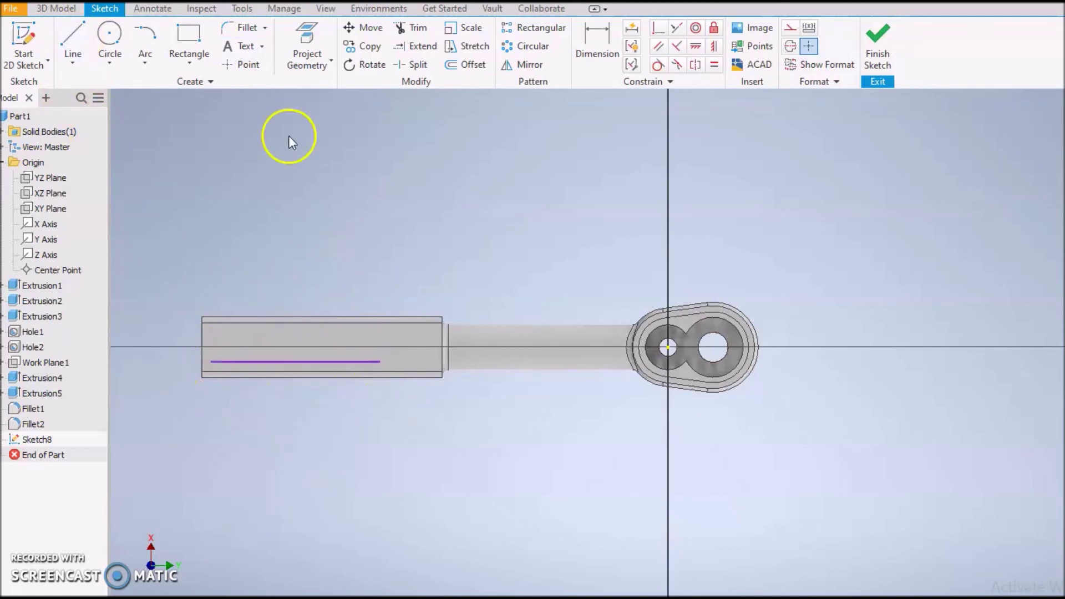
pyautogui.click(262, 47)
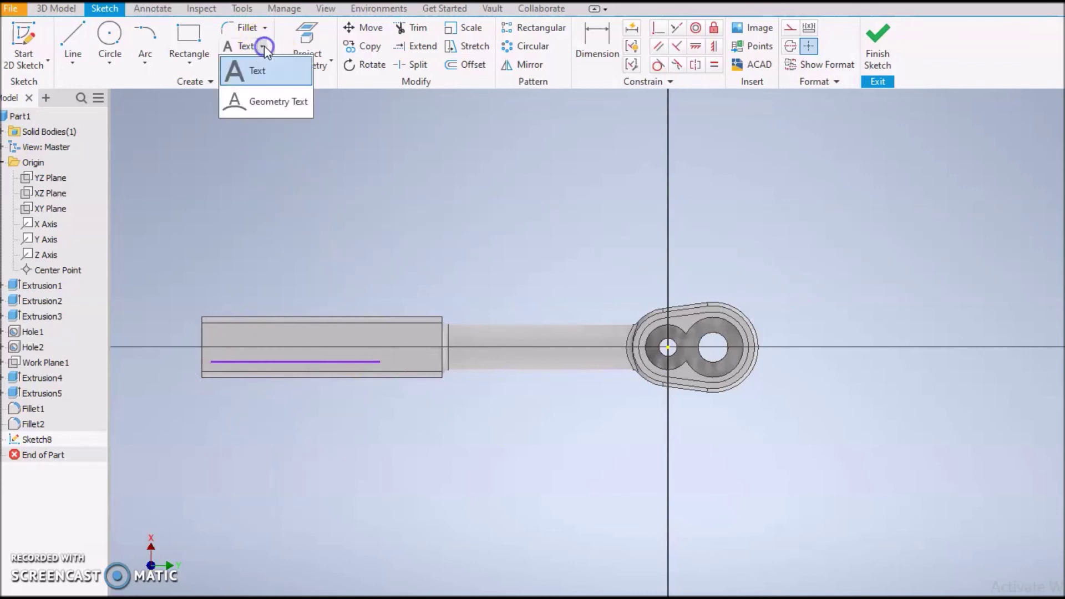
# Place 'Woith' as 0.4 in geometry text along the guide line and finish the sketch.
pyautogui.click(278, 102)
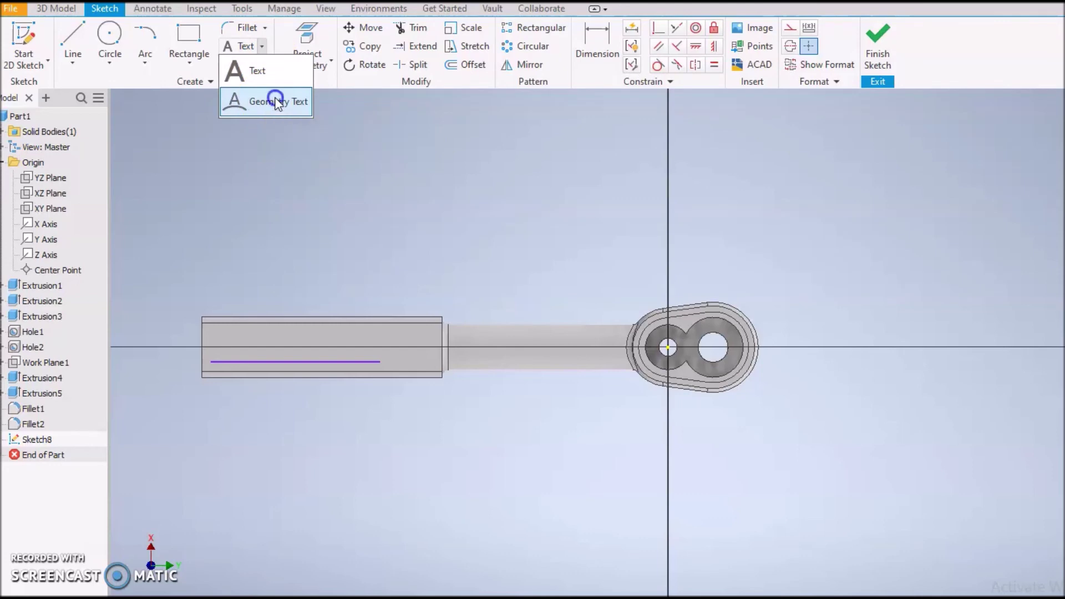
pyautogui.click(303, 362)
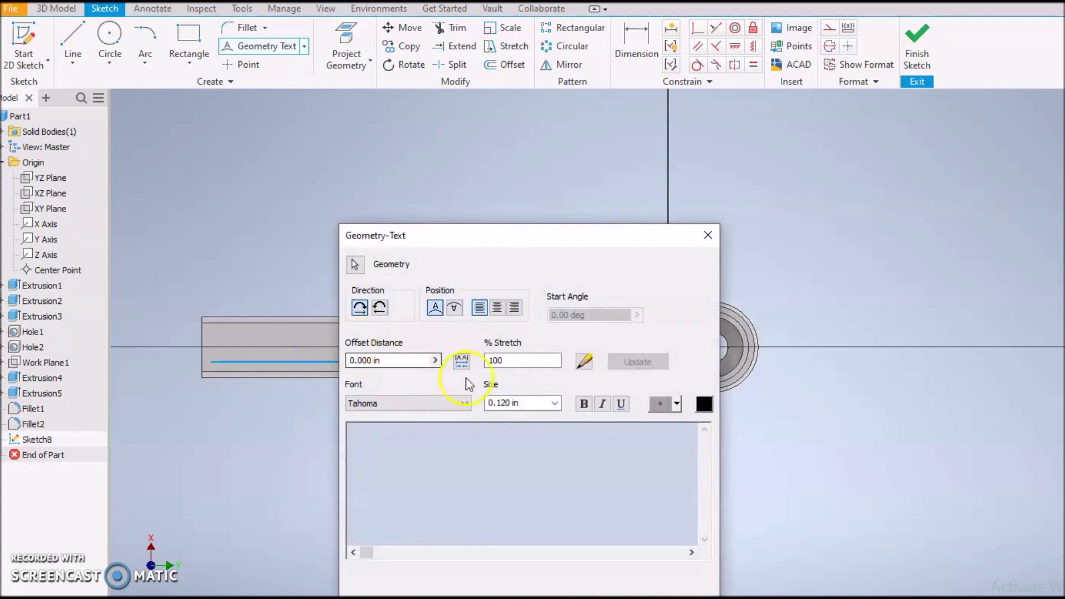
pyautogui.doubleClick(515, 395)
pyautogui.write('.')
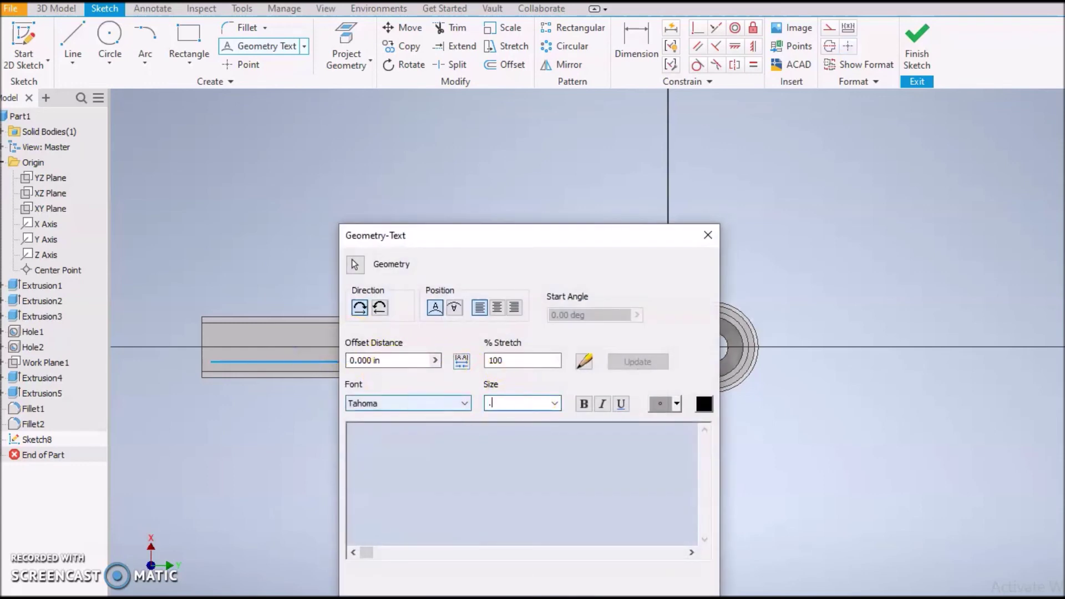
pyautogui.write('4')
pyautogui.click(419, 438)
pyautogui.write('Woith')
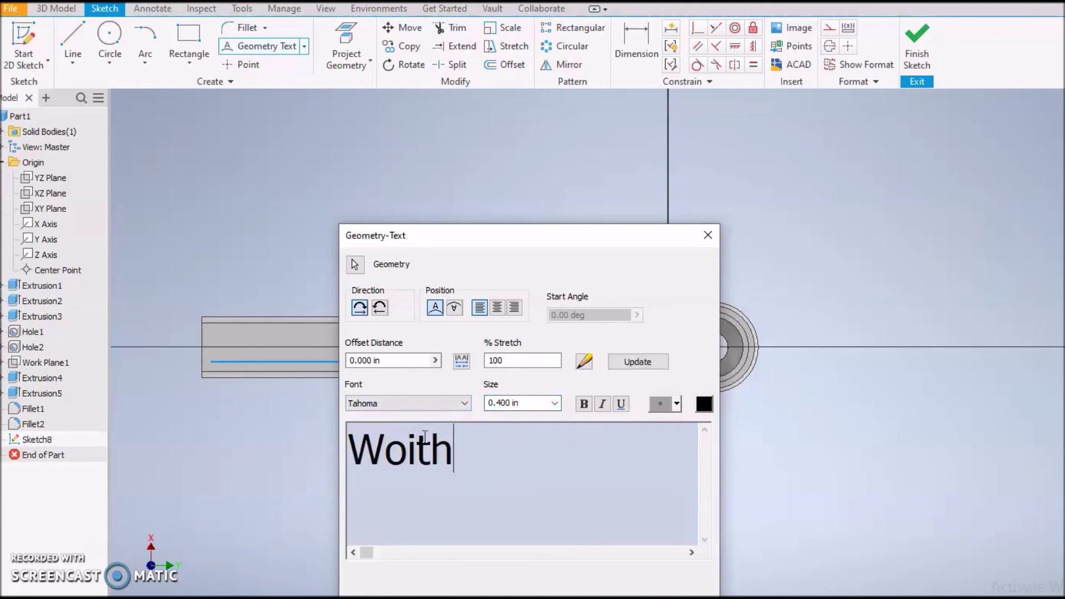
pyautogui.click(533, 572)
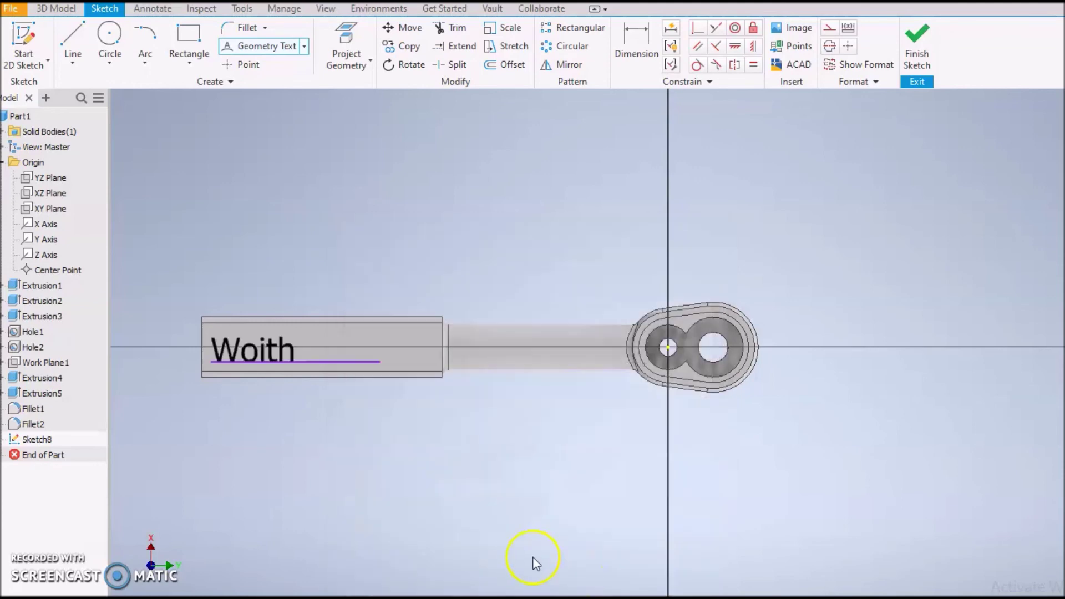
pyautogui.click(917, 43)
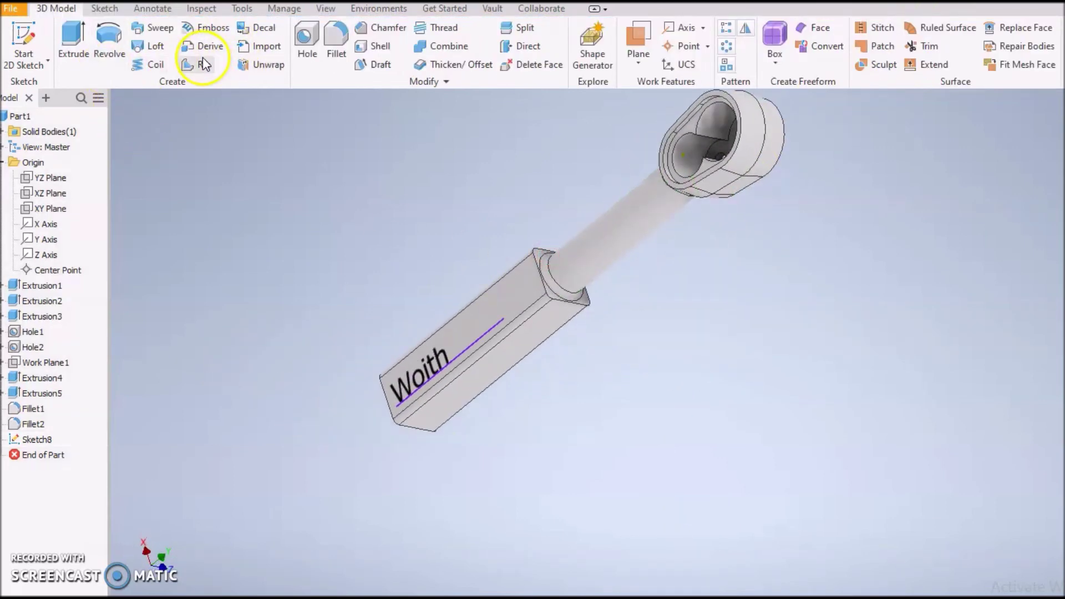
# Try extruding the Woith text profile, then cancel the extrusion.
pyautogui.click(64, 34)
pyautogui.click(409, 385)
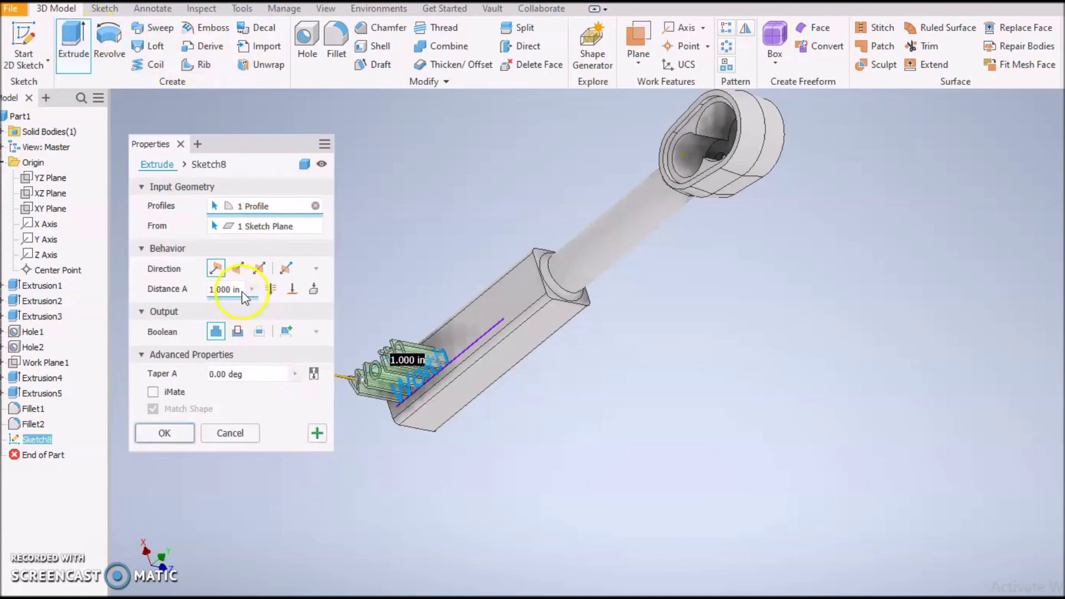
pyautogui.click(231, 434)
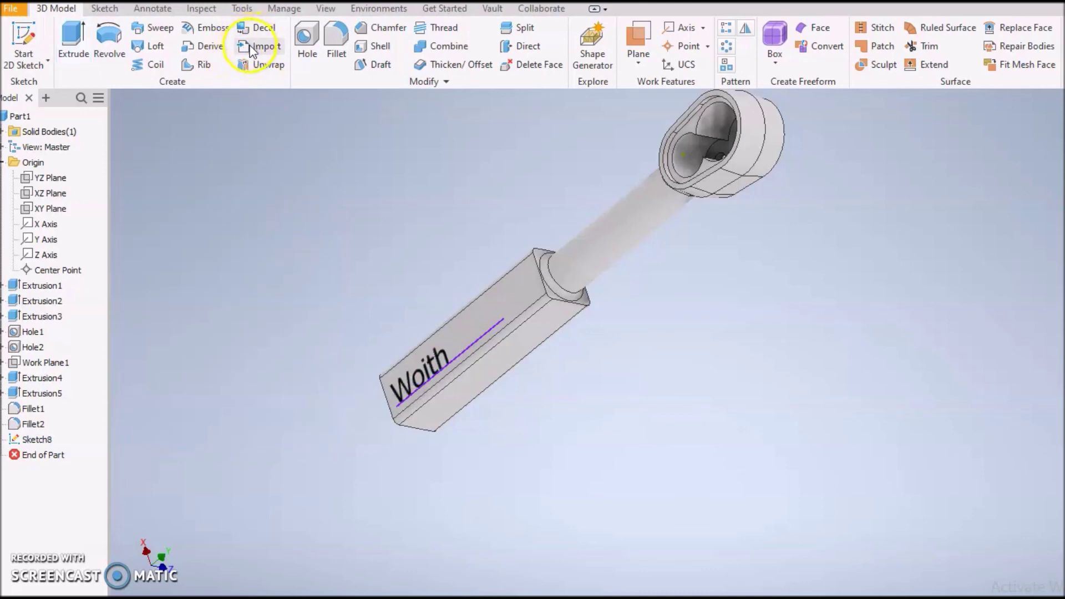
# Emboss the Woith text 0.1 in from the grip face.
pyautogui.click(205, 28)
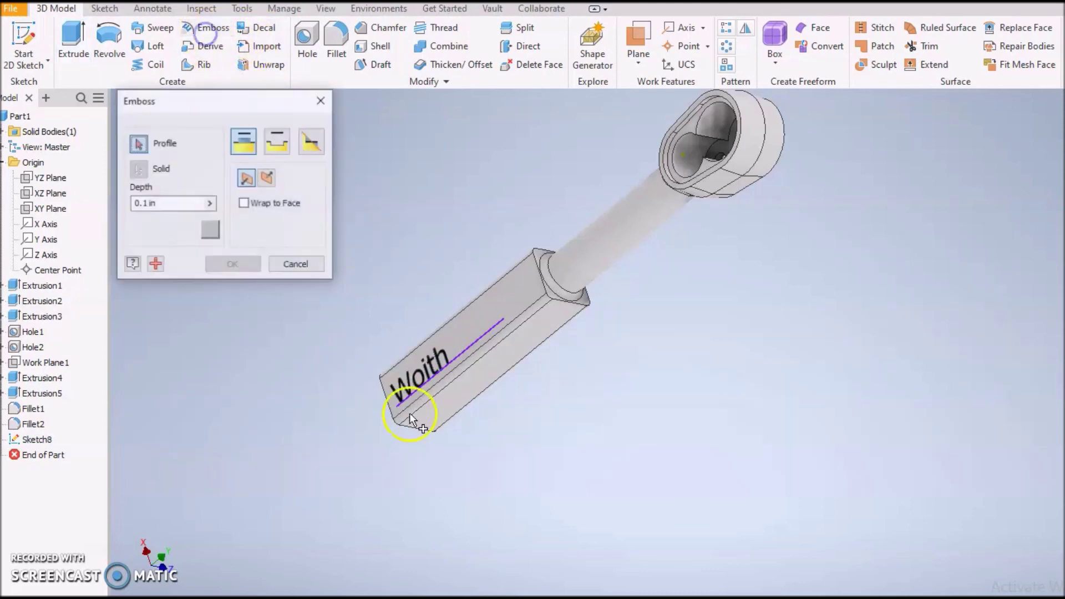
pyautogui.click(421, 371)
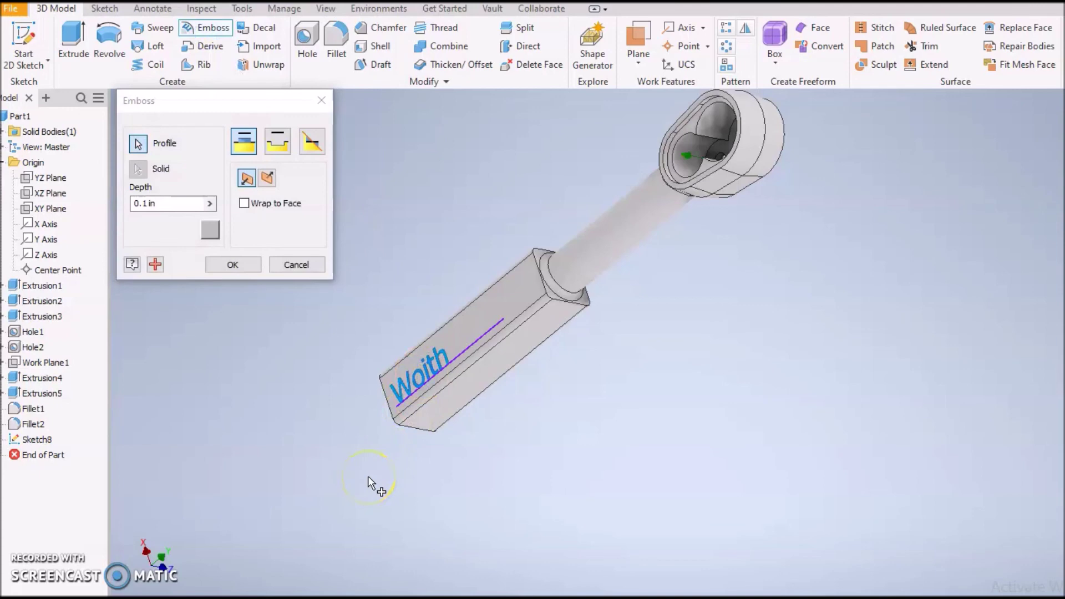
pyautogui.click(247, 178)
pyautogui.click(223, 267)
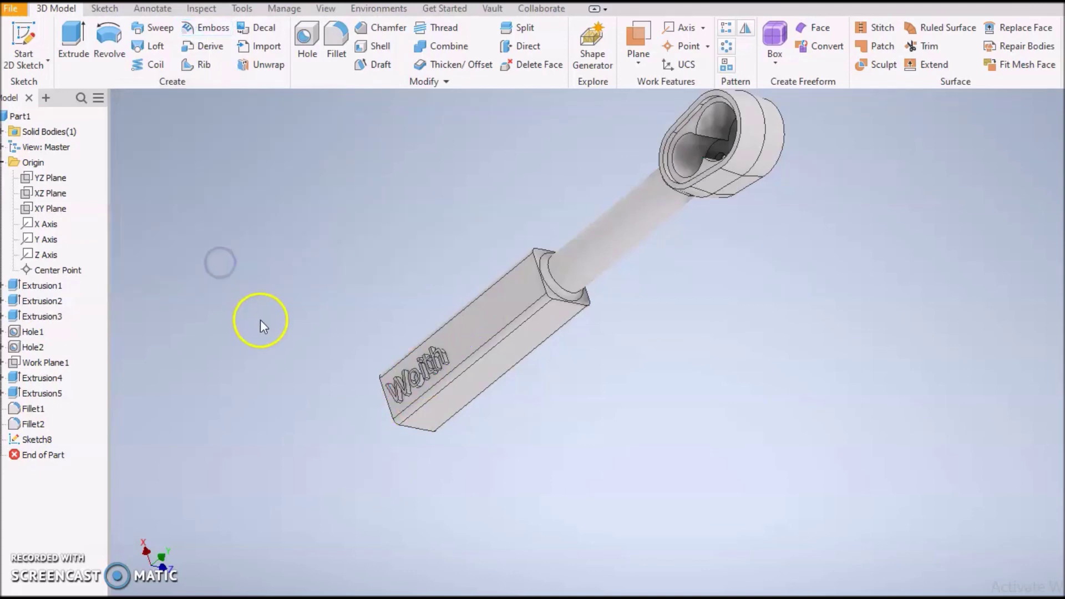
pyautogui.keyDown('shift'); pyautogui.moveTo(364, 472); pyautogui.dragTo(361, 457, button='middle'); pyautogui.keyUp('shift')
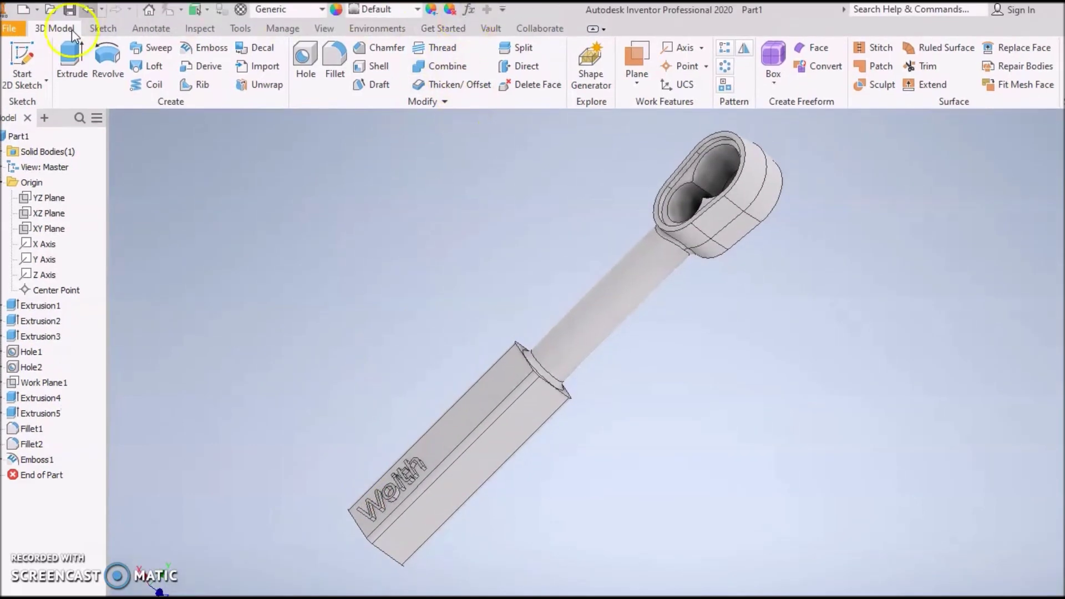
# Save the part as 'woith inventor 1.6a' in .ipt format.
pyautogui.click(3, 11)
pyautogui.click(164, 175)
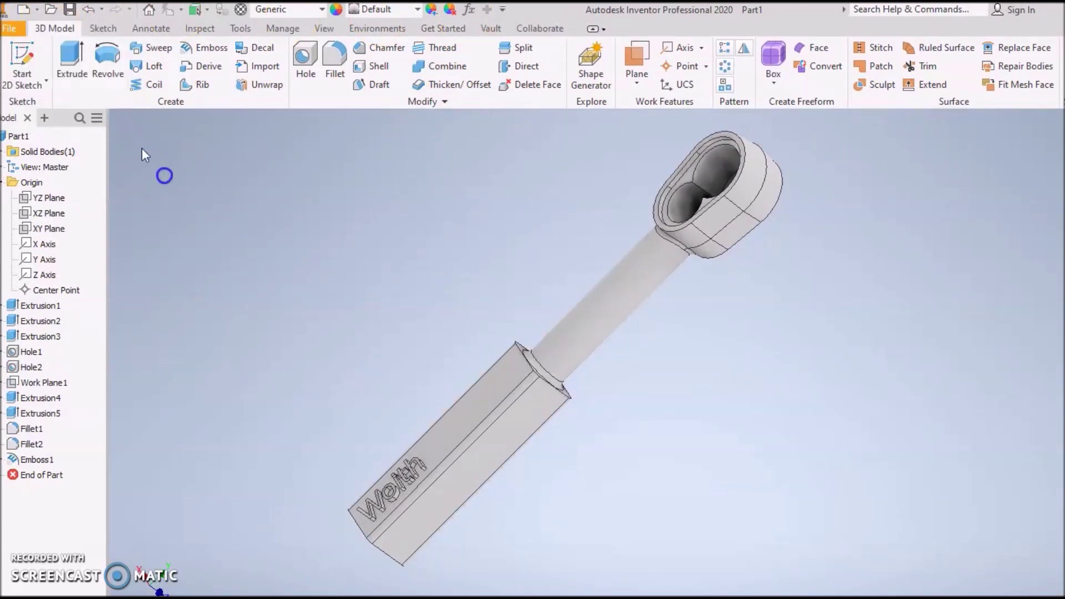
pyautogui.click(20, 29)
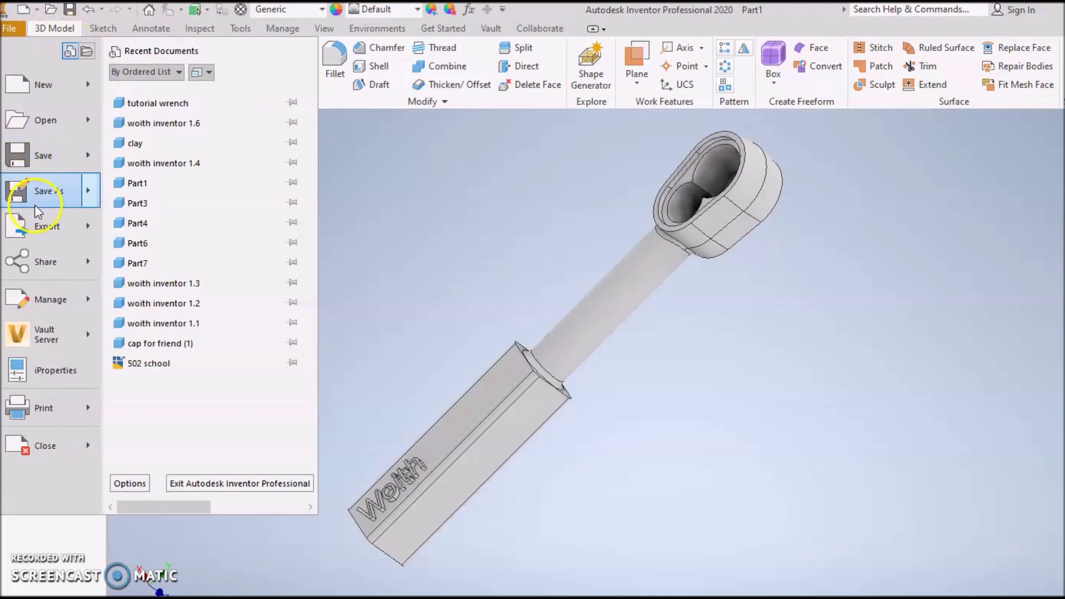
pyautogui.click(35, 191)
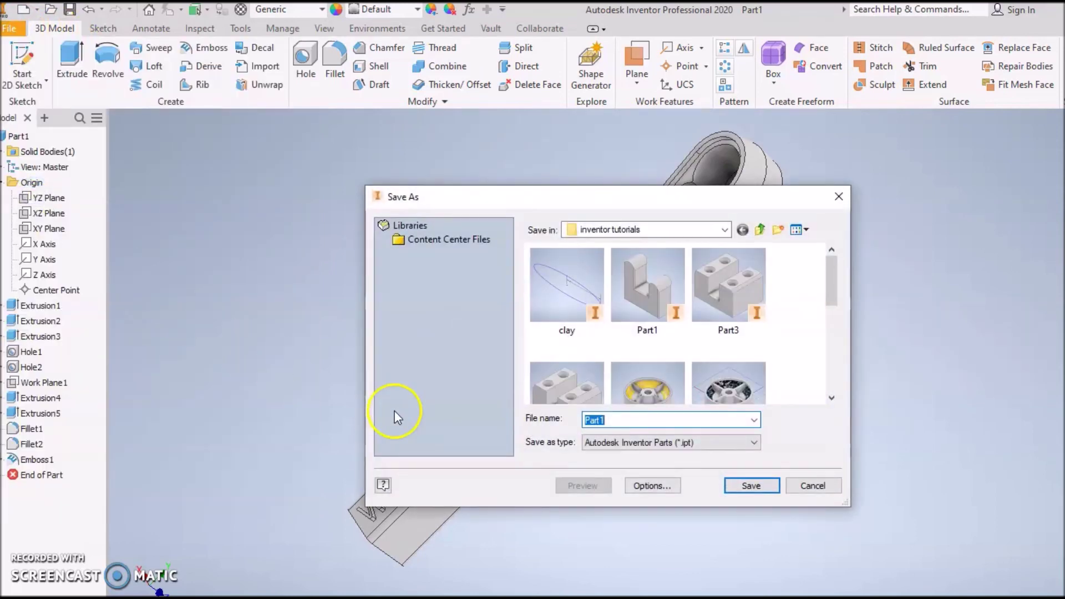
pyautogui.write('f')
pyautogui.press('BackSpace')
pyautogui.write('woith')
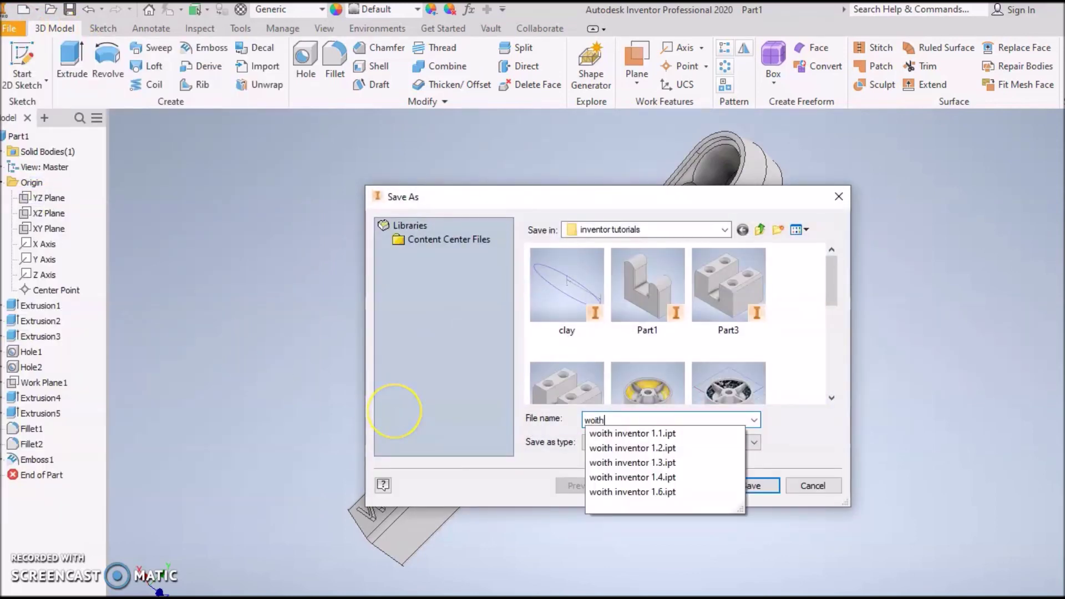
pyautogui.write(' invet')
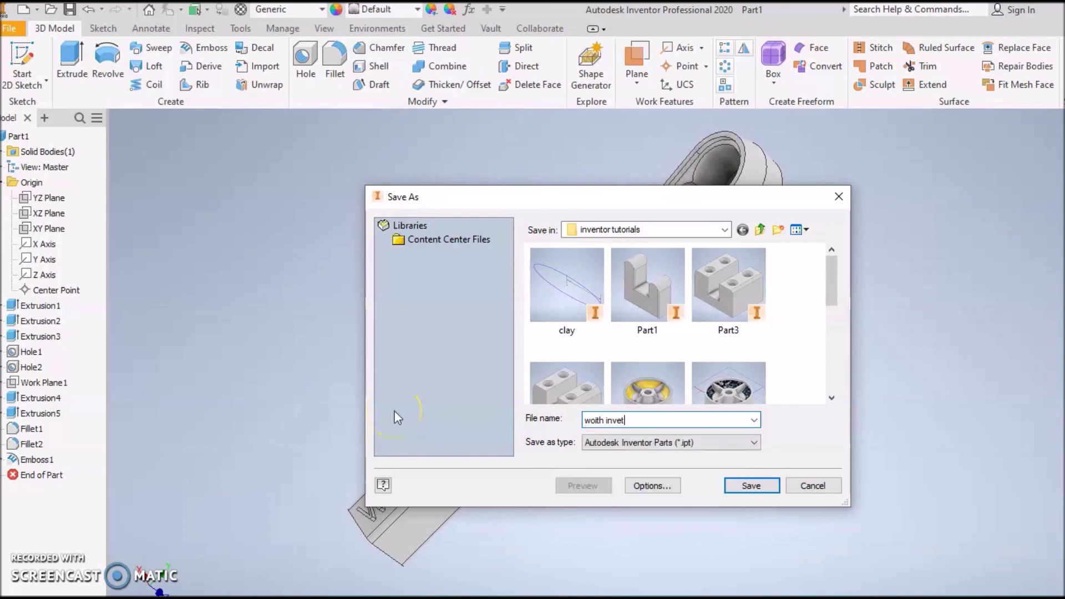
pyautogui.write('or')
pyautogui.press('BackSpace')
pyautogui.press('BackSpace')
pyautogui.press('BackSpace')
pyautogui.write('nve')
pyautogui.press('BackSpace')
pyautogui.press('BackSpace')
pyautogui.write('t')
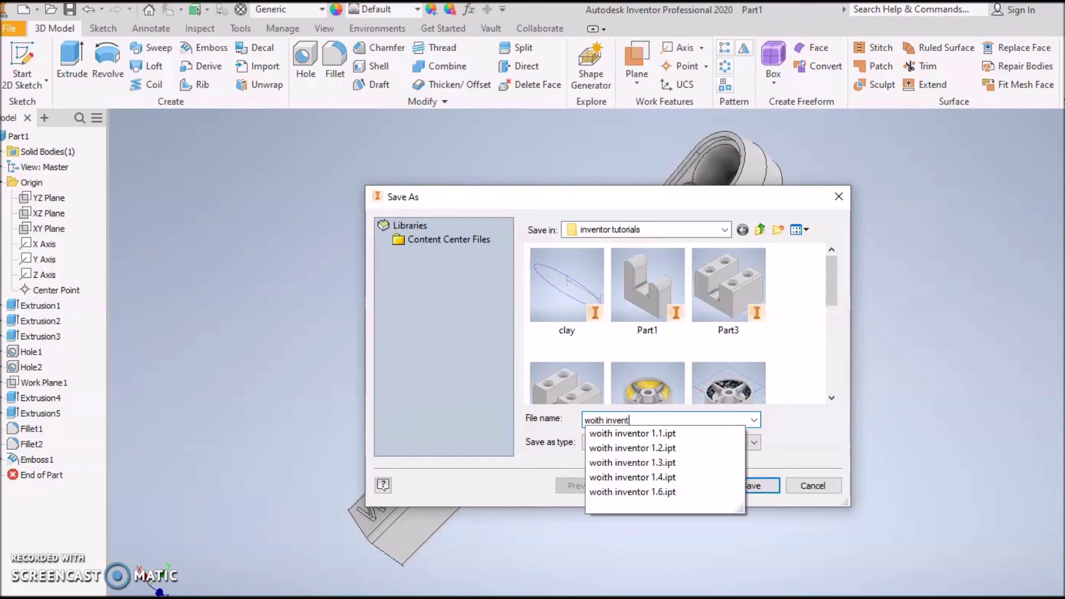
pyautogui.write('t')
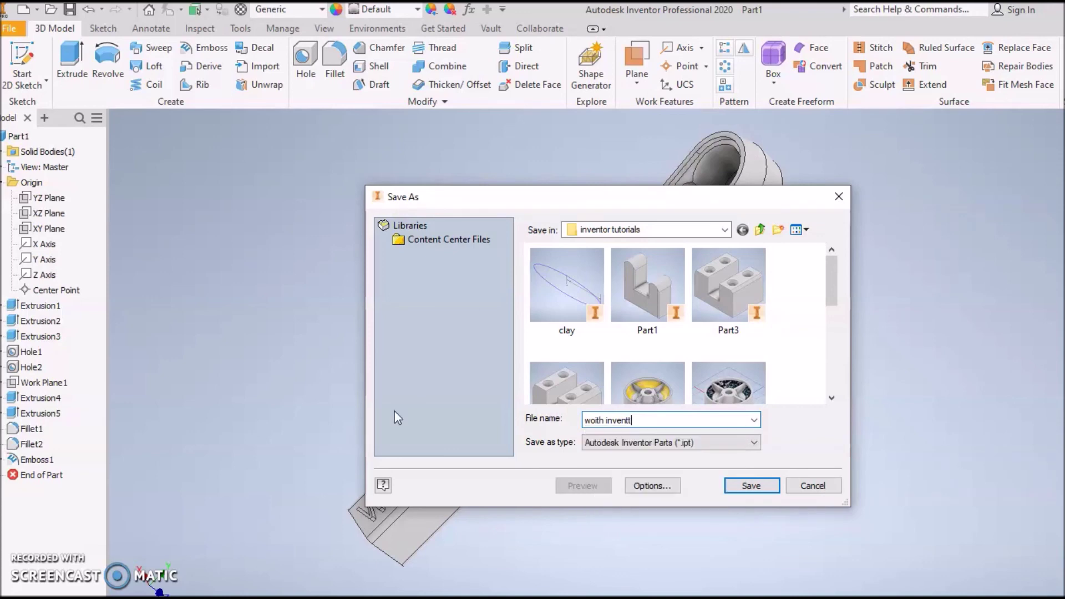
pyautogui.press('BackSpace')
pyautogui.write('or')
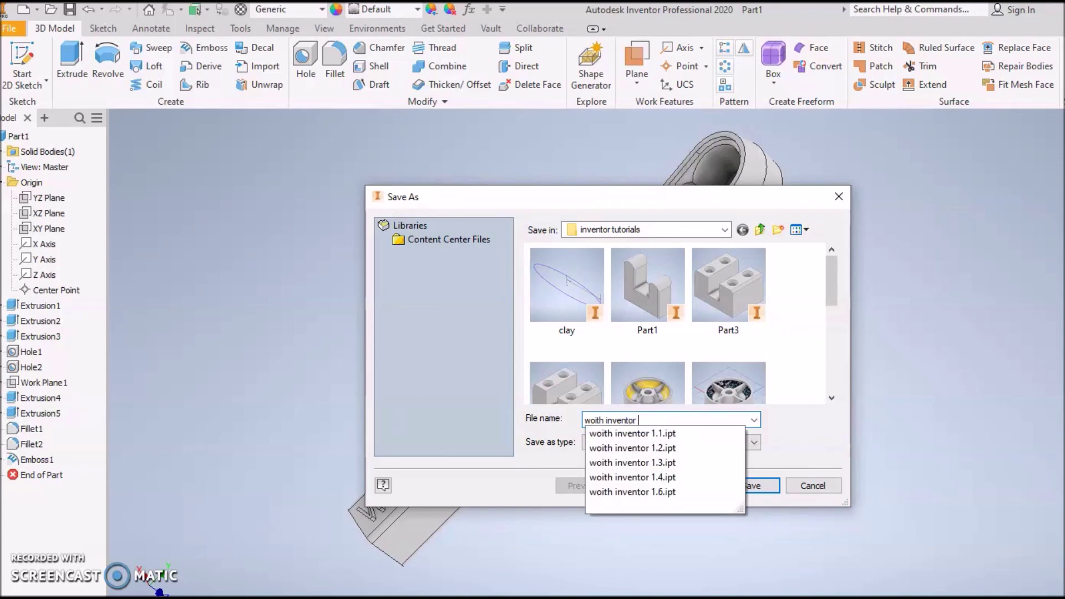
pyautogui.write(' 1.6a')
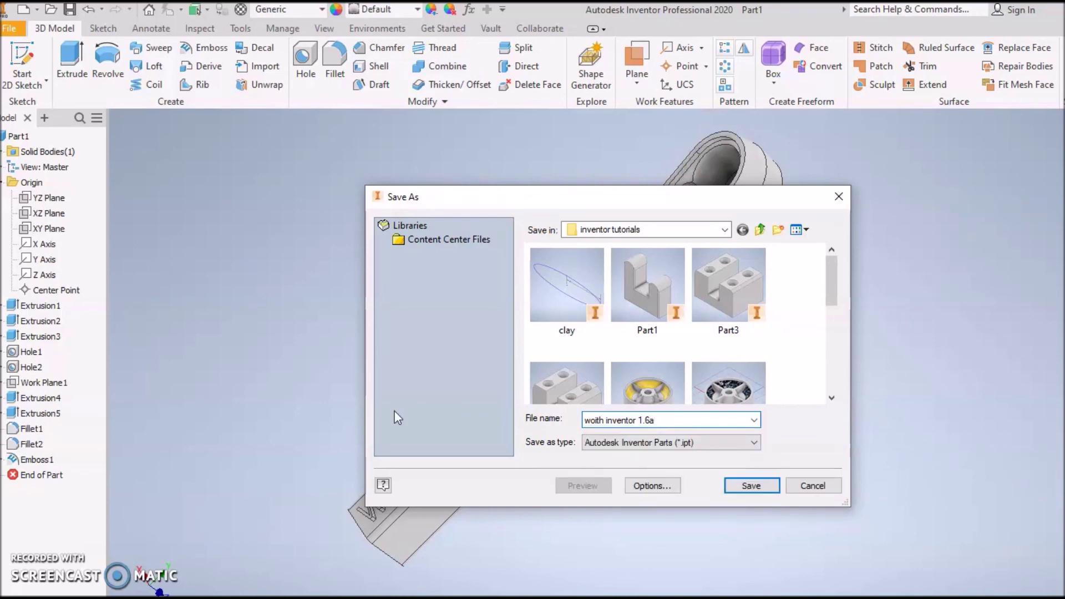
pyautogui.click(752, 485)
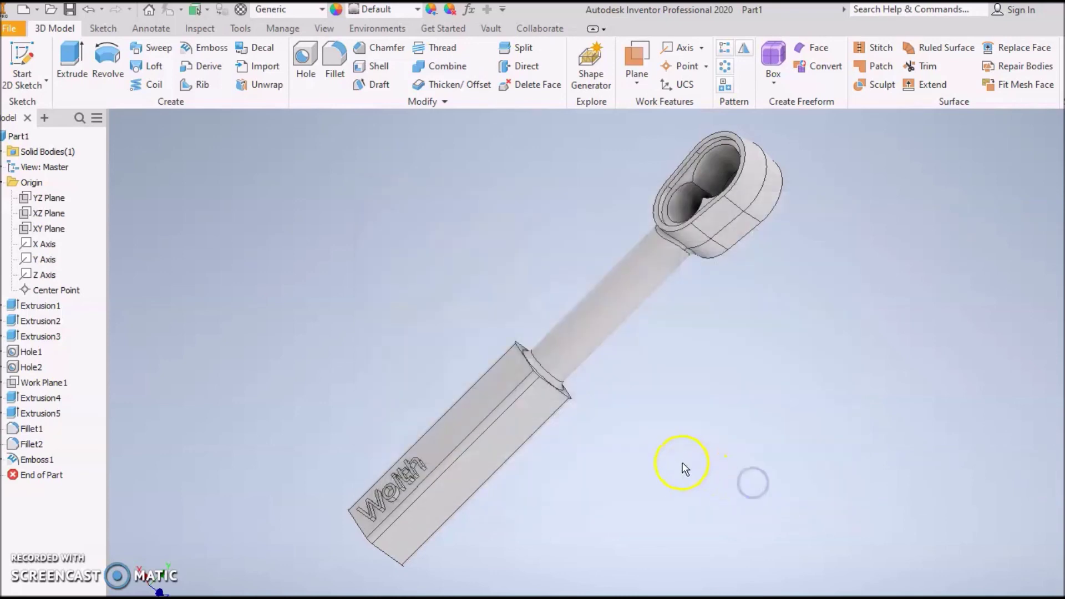
# Reset to the isometric view and orbit to show the embossed Woith lettering.
pyautogui.press('F6')
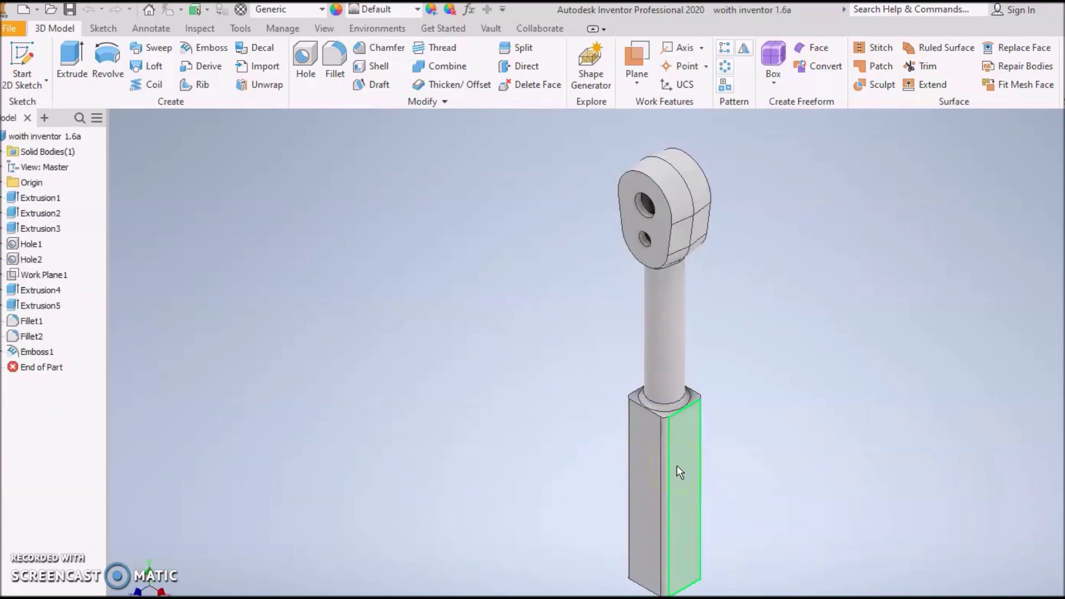
pyautogui.keyDown('shift'); pyautogui.moveTo(713, 425); pyautogui.dragTo(438, 435, button='middle'); pyautogui.keyUp('shift')
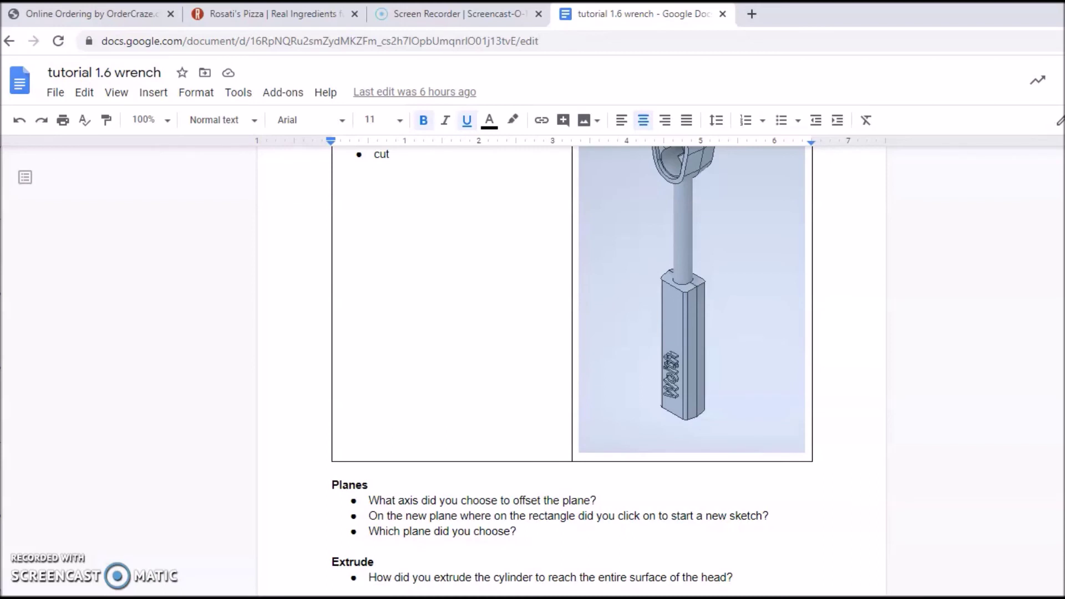
pyautogui.scroll(-5, 584, 545)
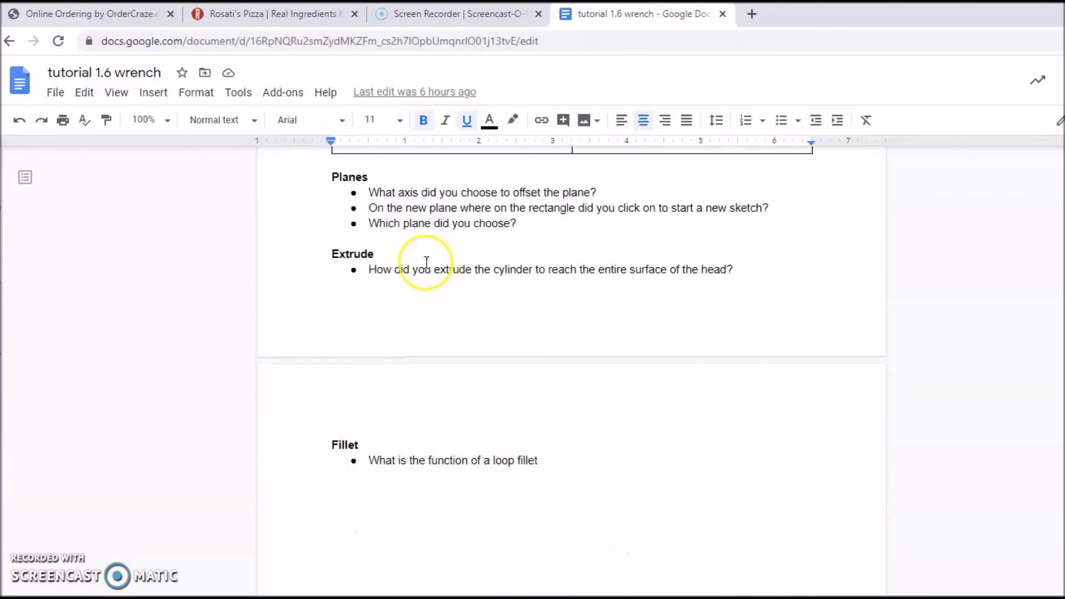
pyautogui.scroll(1, 426, 262)
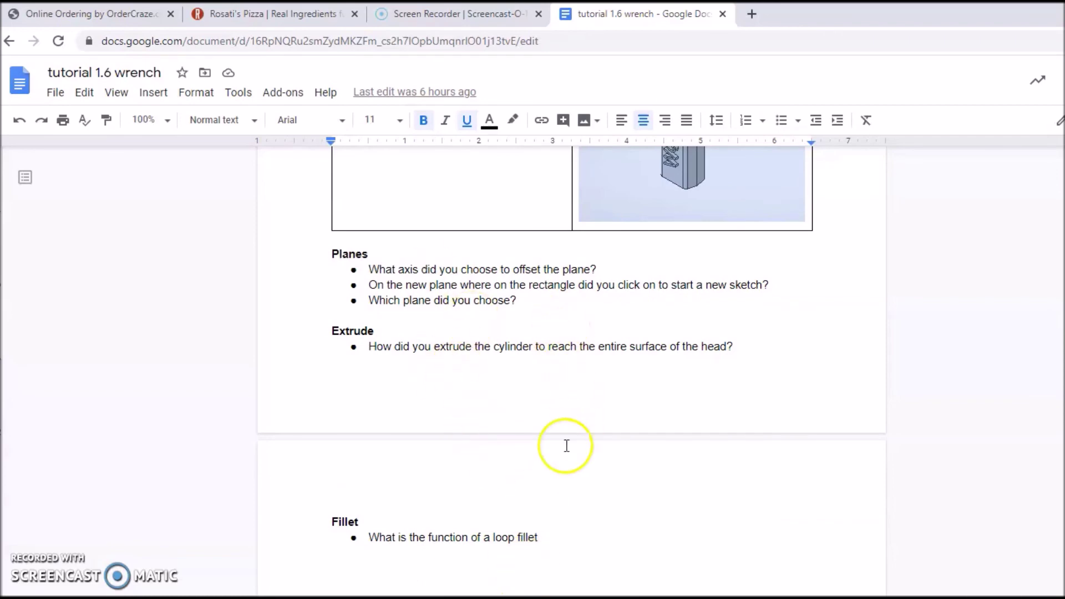
# Switch back to Inventor and reposition the wrench model in the view.
pyautogui.hotkey('alt', 'Tab')
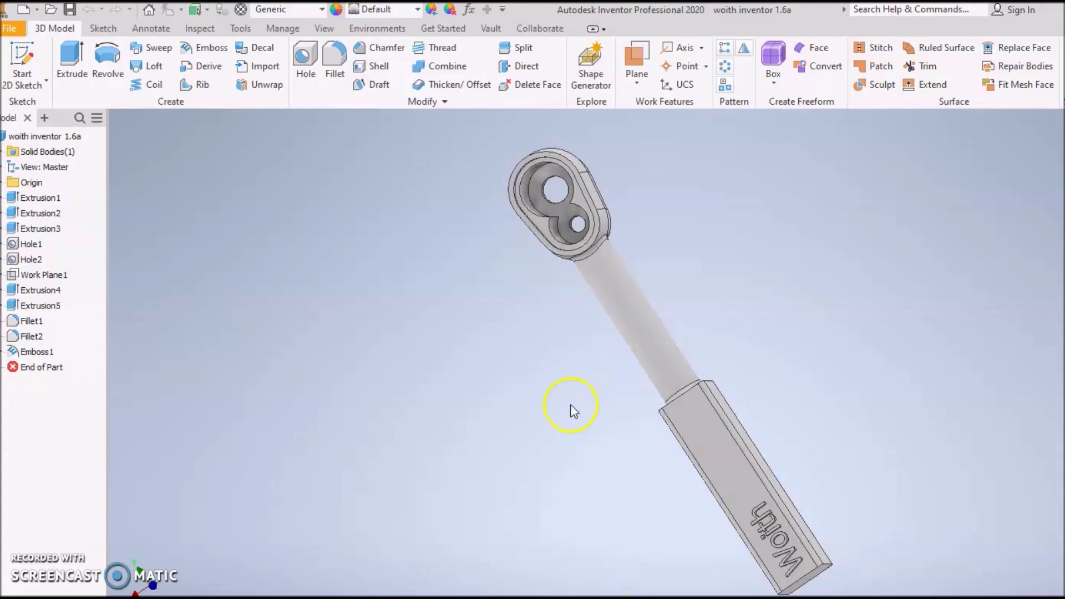
pyautogui.moveTo(573, 410); pyautogui.dragTo(502, 385, button='middle')
pyautogui.moveTo(483, 349); pyautogui.dragTo(387, 268, button='middle')
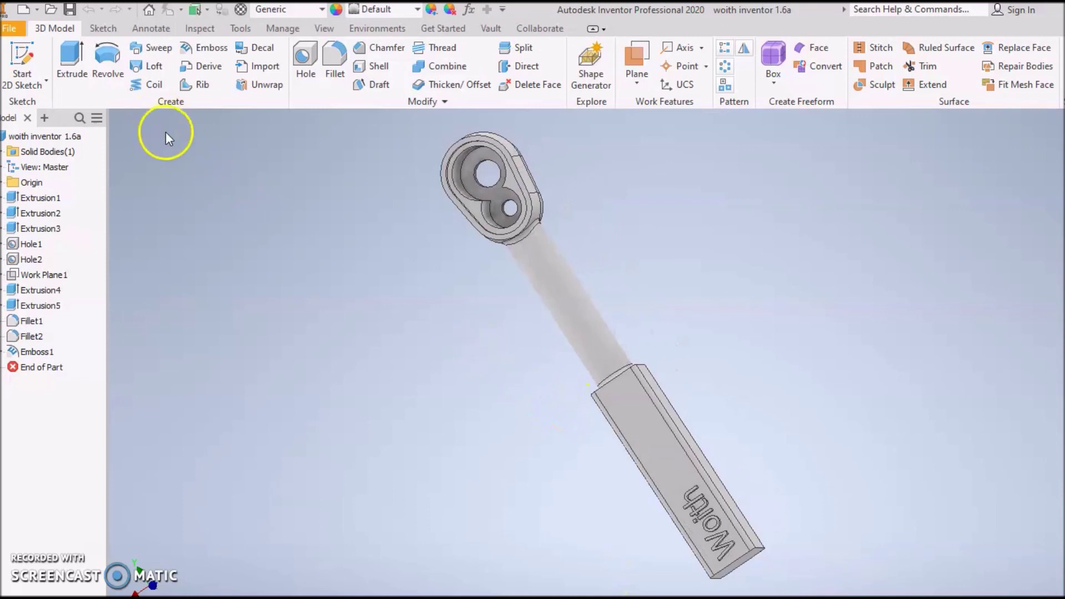